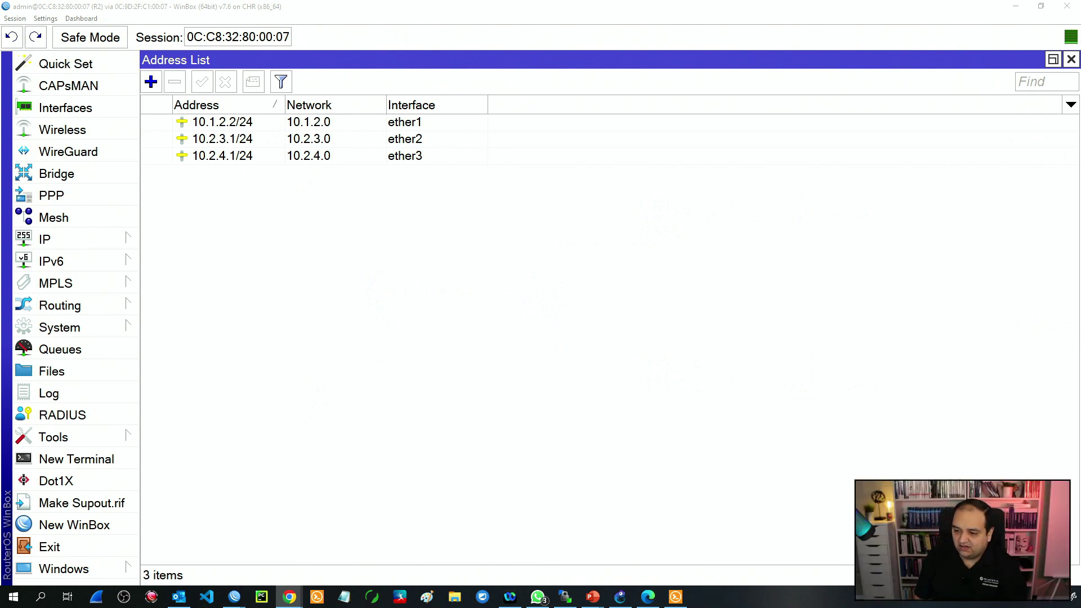
Switch to router R1's WinBox session and check the addresses assigned to ether1 and ether2
mouse_move(234, 596)
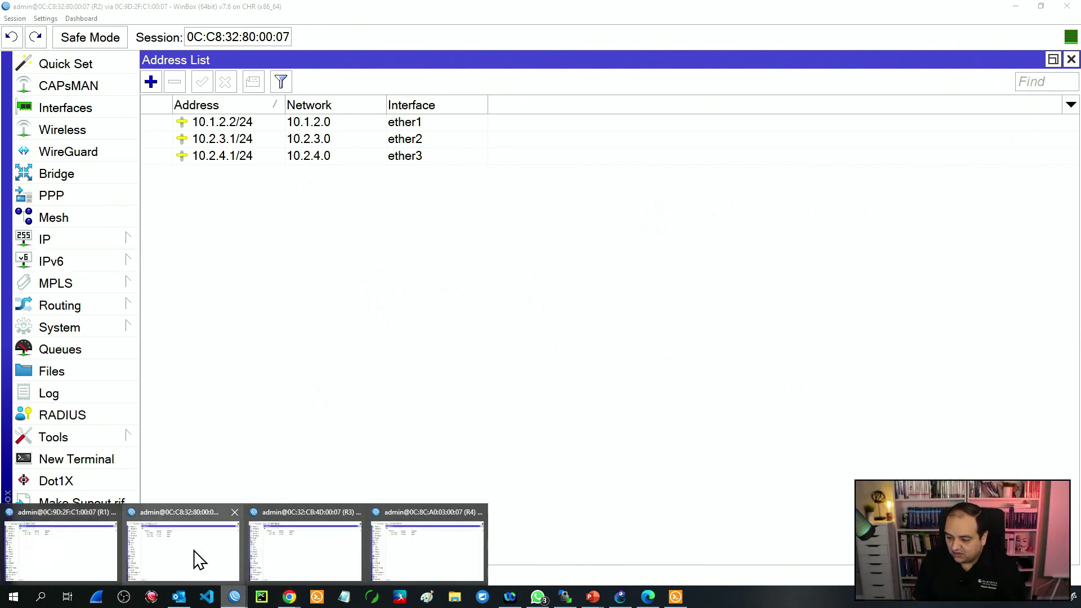
left_click(84, 545)
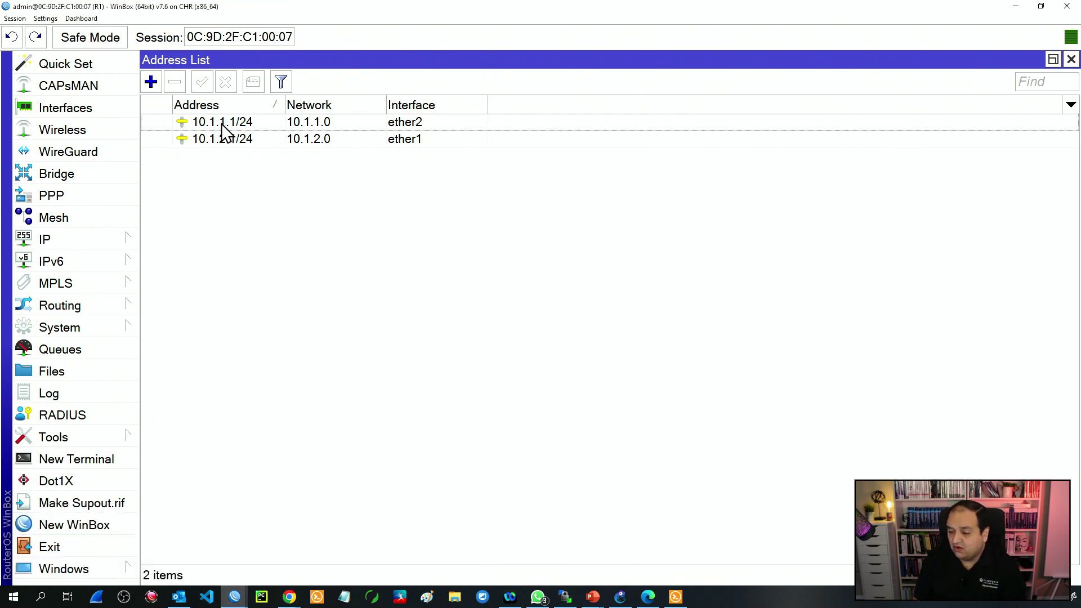
left_click(222, 141)
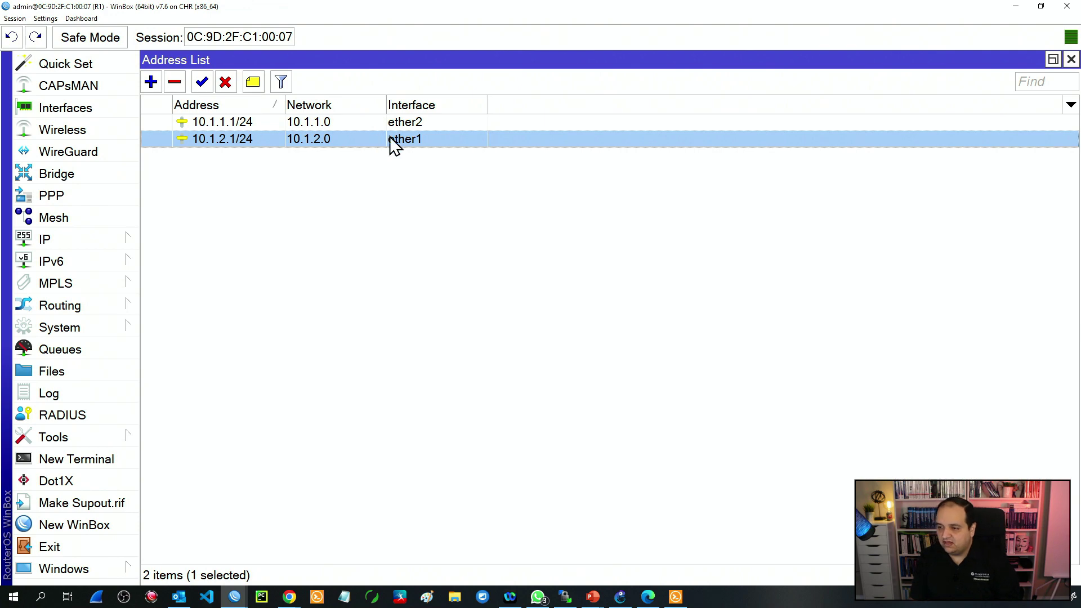
left_click(415, 124)
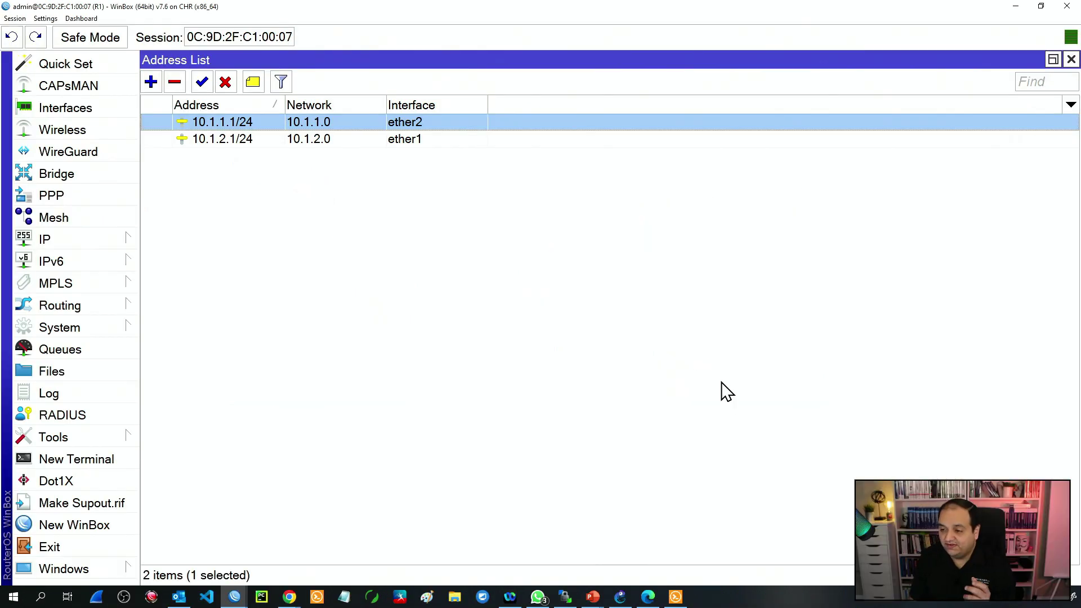
Open R1's IP route list and arrange it with the address list as floating windows so both tables are readable
left_click(129, 245)
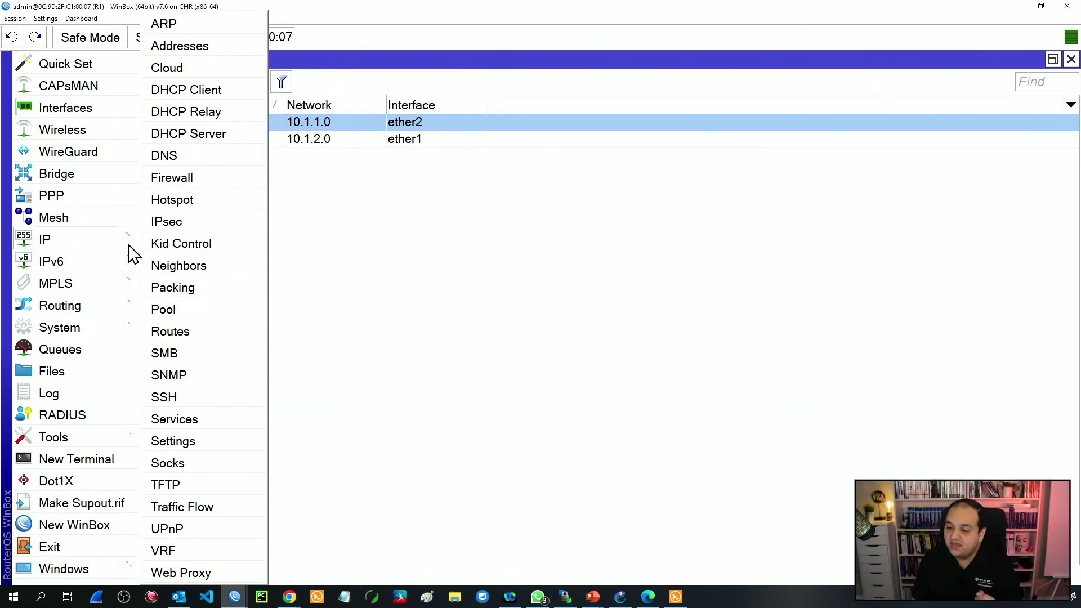
left_click(193, 347)
left_click_drag(328, 141, 257, 193)
left_click(292, 274)
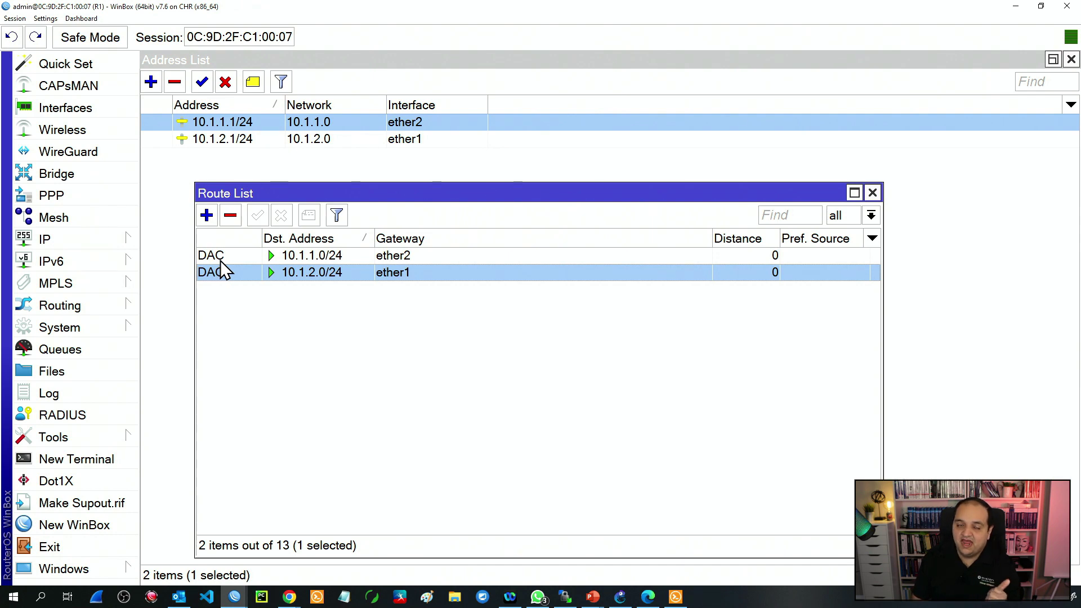
double_click(316, 63)
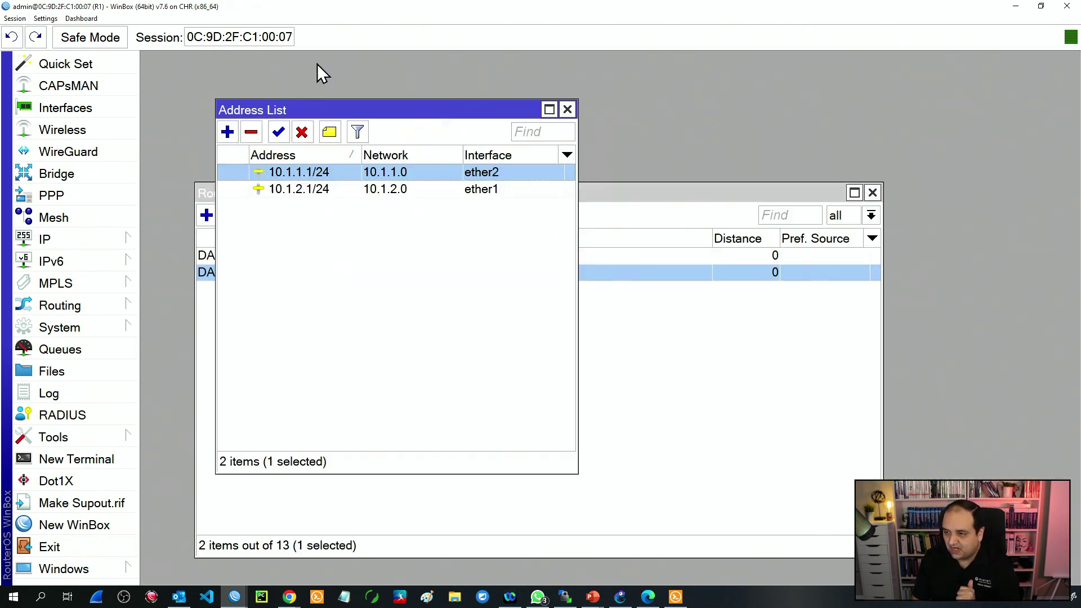
left_click_drag(309, 110, 652, 71)
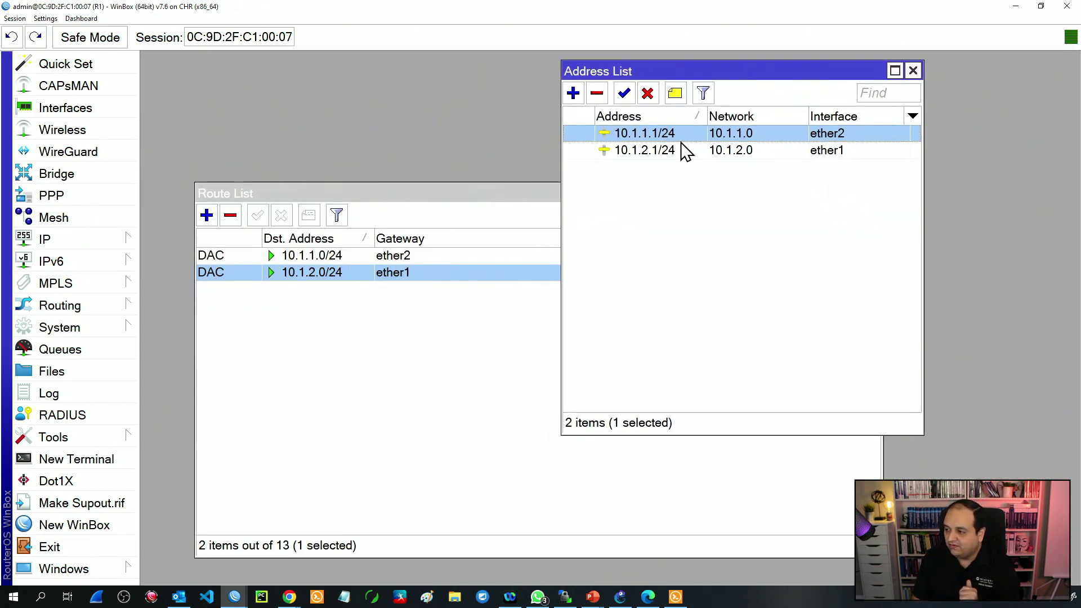
Disable and re-enable the 10.1.1.1/24 address on ether2
left_click(648, 93)
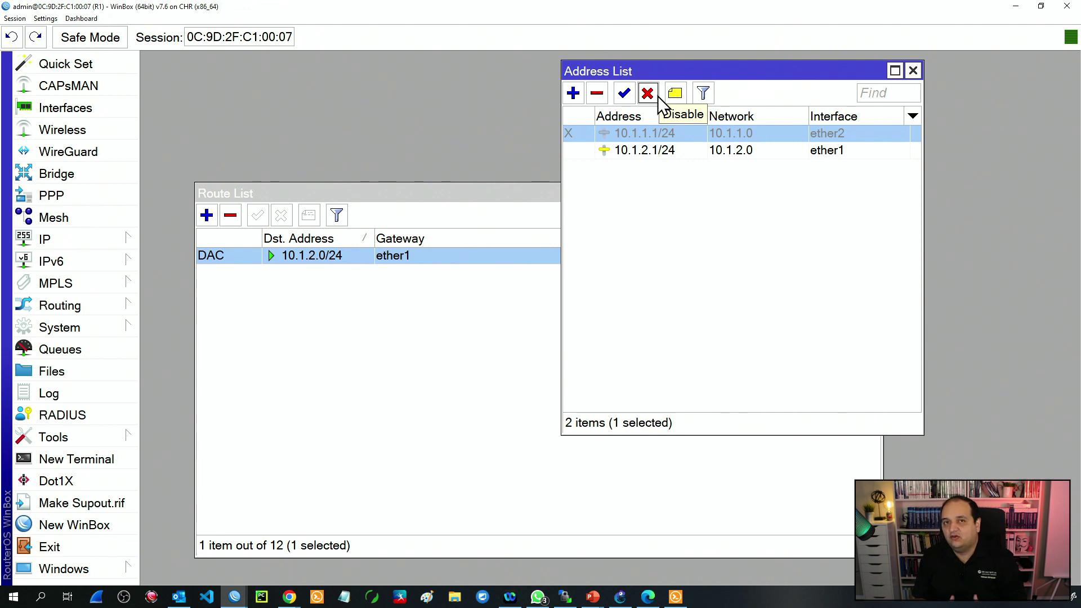
left_click(624, 94)
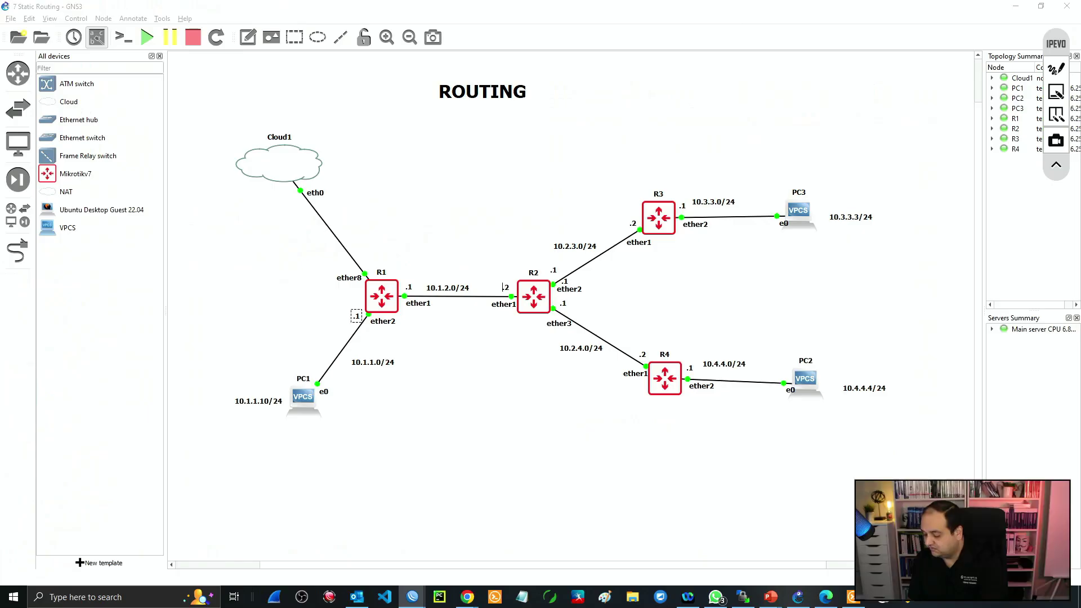
On the GNS3 topology, box R1, write R beside the four remote networks, and mark the path to R2's .2 address
left_click(1056, 69)
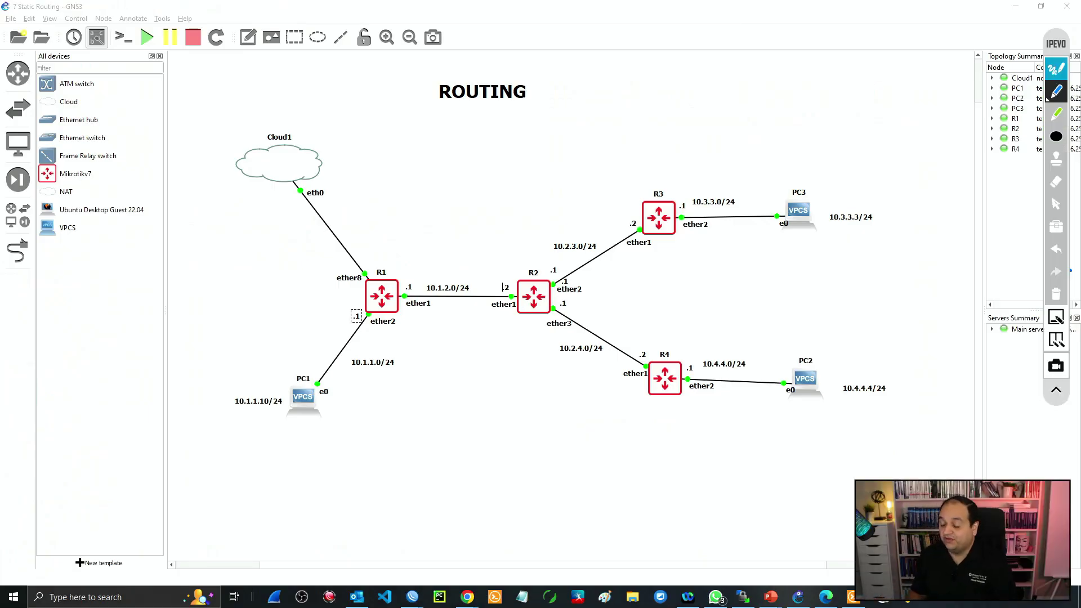
mouse_move(320, 250)
left_mouse_down()
mouse_move(437, 244)
mouse_move(394, 354)
mouse_move(320, 251)
left_mouse_up()
left_click_drag(571, 212, 587, 232)
left_click_drag(588, 363, 599, 376)
mouse_move(711, 192)
left_mouse_down()
mouse_move(716, 171)
mouse_move(724, 189)
left_mouse_up()
mouse_move(736, 348)
left_mouse_down()
mouse_move(737, 332)
mouse_move(748, 346)
left_mouse_up()
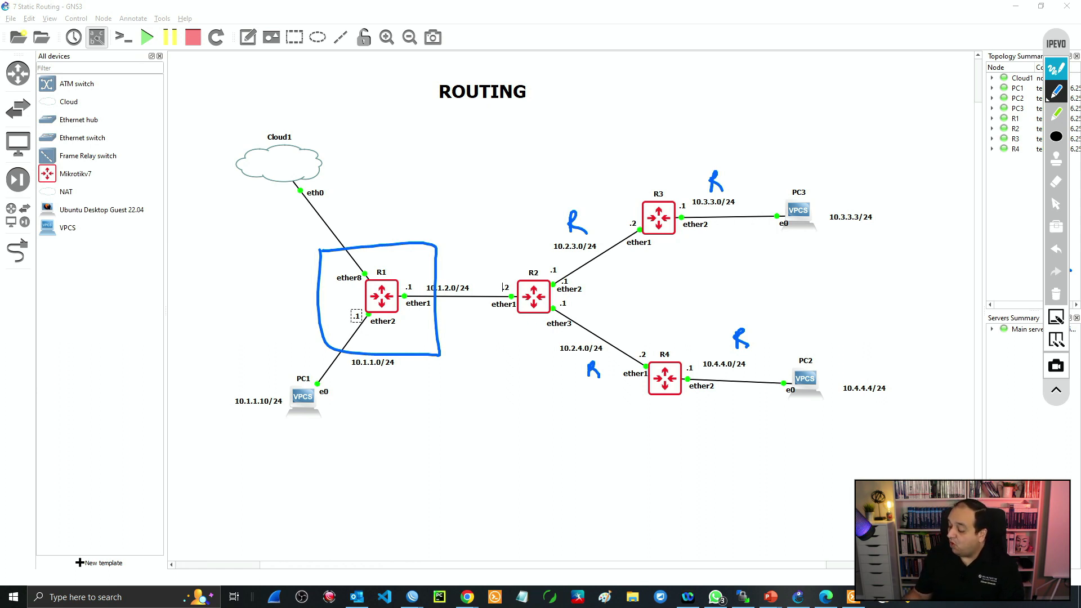
mouse_move(410, 323)
left_mouse_down()
mouse_move(485, 322)
mouse_move(471, 330)
left_mouse_up()
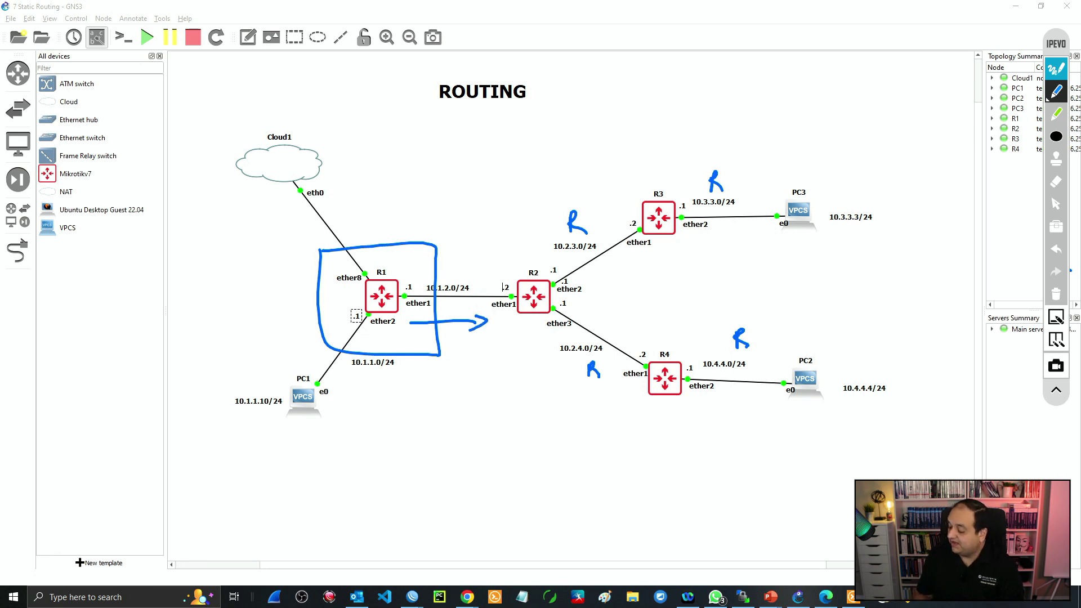
mouse_move(531, 239)
left_mouse_down()
mouse_move(533, 260)
mouse_move(538, 251)
mouse_move(495, 286)
mouse_move(511, 274)
left_mouse_up()
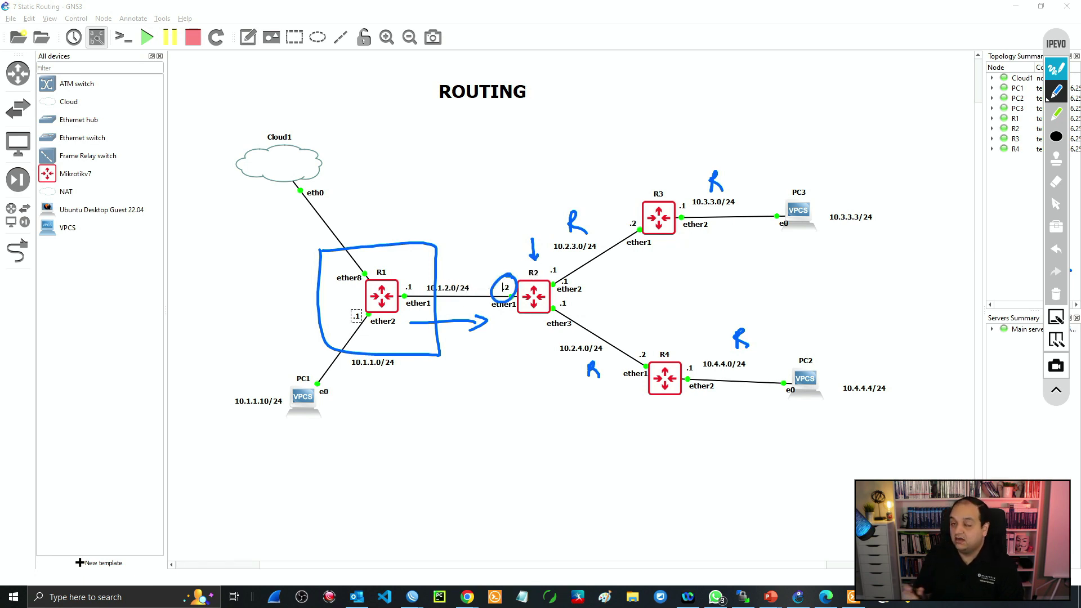
Clear the annotations and write DST and GW below the topology, with an arrow from GW to R2's ether1
left_click(1056, 294)
left_click_drag(396, 432, 400, 467)
mouse_move(446, 437)
left_mouse_down()
mouse_move(432, 463)
mouse_move(461, 460)
mouse_move(479, 426)
left_mouse_up()
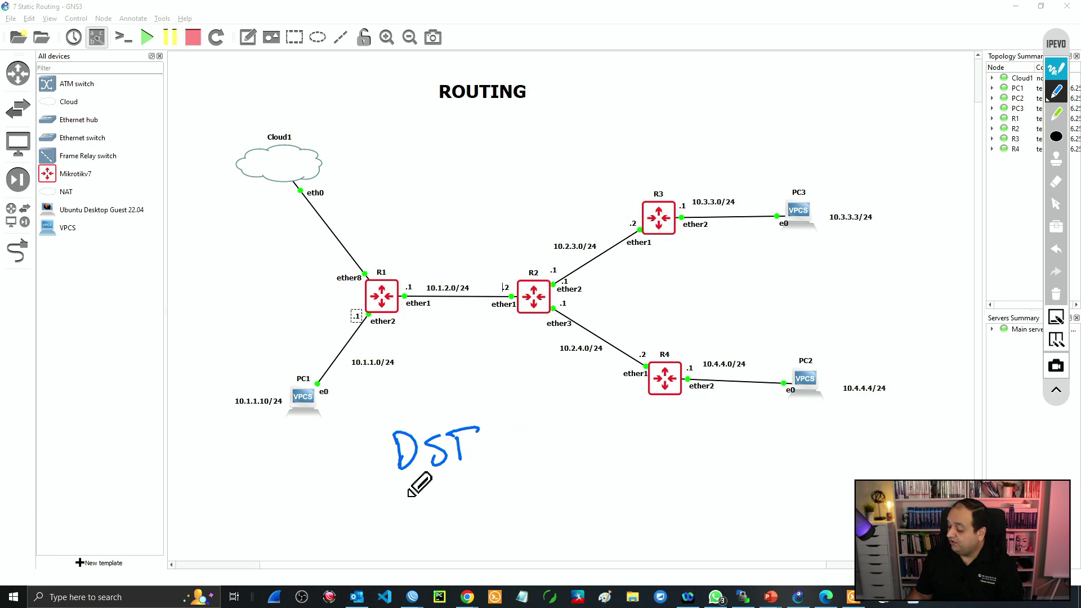
left_click_drag(410, 495, 412, 510)
mouse_move(427, 496)
left_mouse_down()
mouse_move(440, 509)
mouse_move(452, 497)
mouse_move(517, 322)
left_mouse_up()
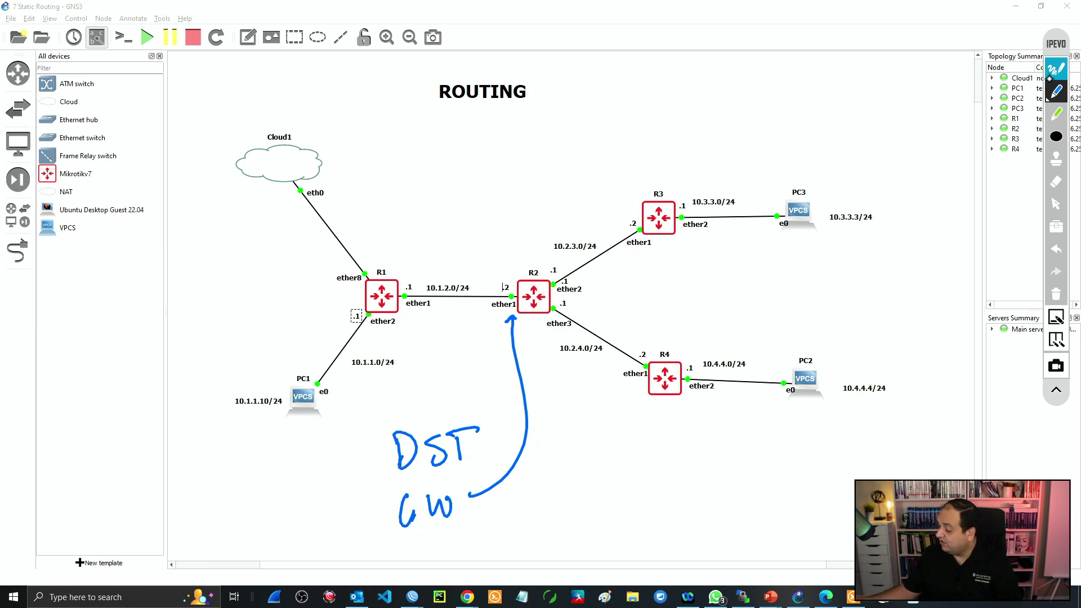
left_click(1056, 69)
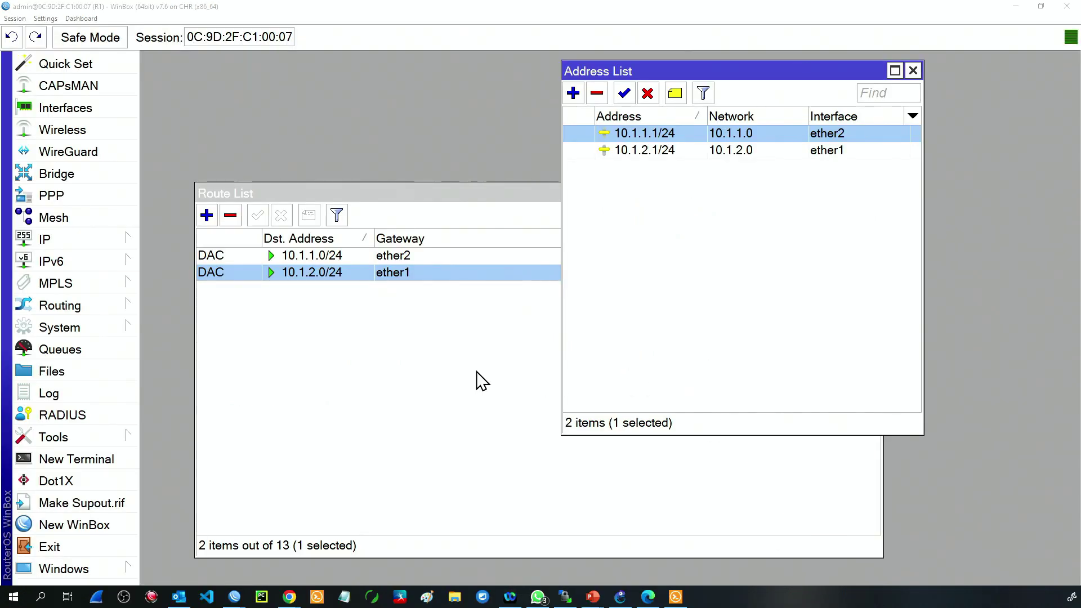
In R1's WinBox session, add a static route to 10.2.3.0/24 with gateway 10.1.2.2
left_click(476, 372)
left_click(207, 215)
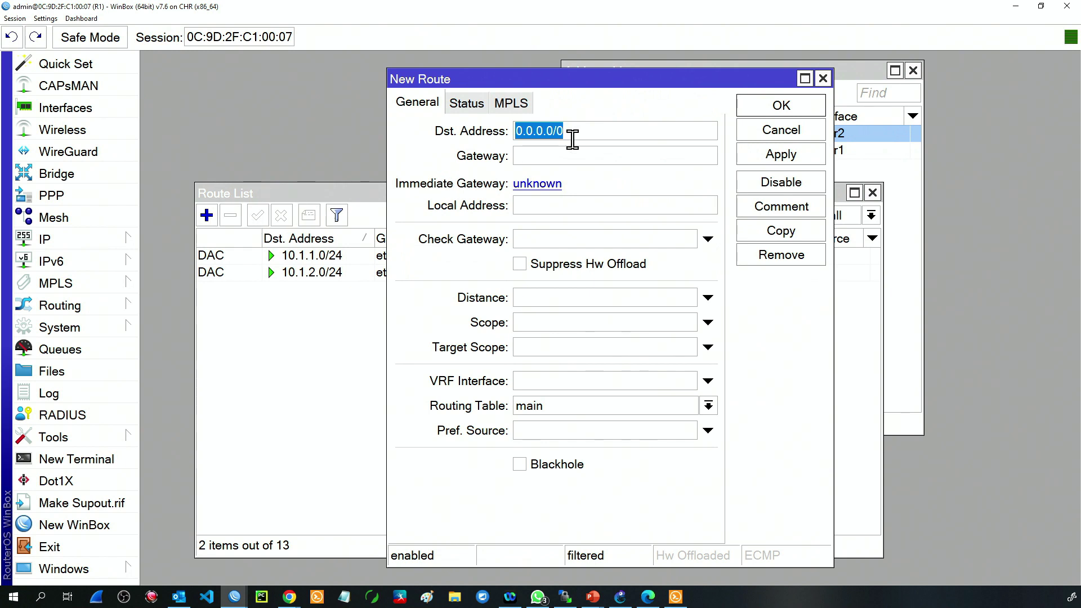
type("10.2.3")
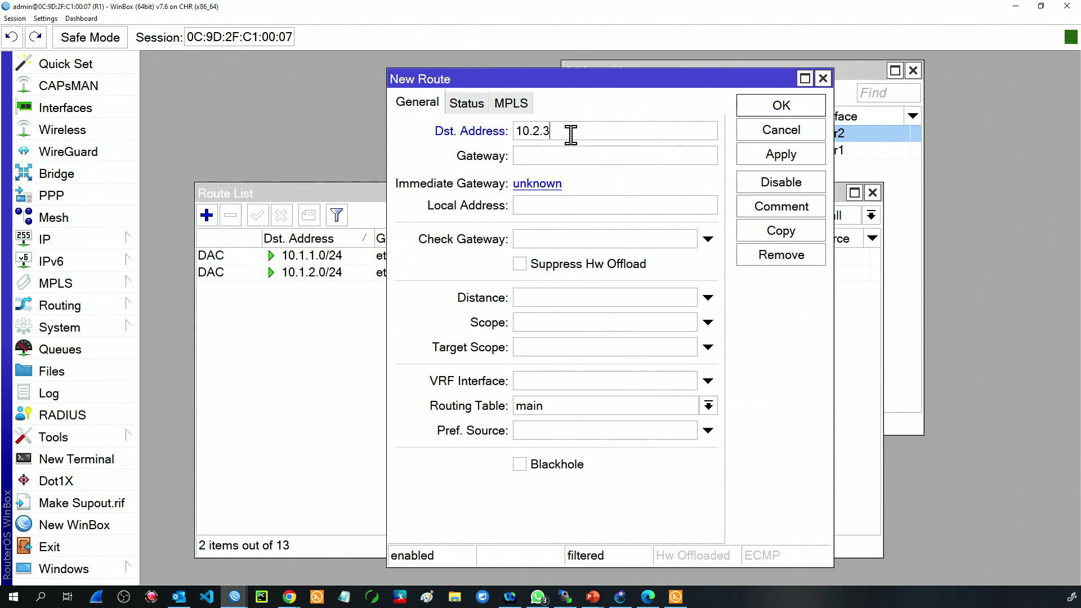
type(".0/24")
left_click(558, 152)
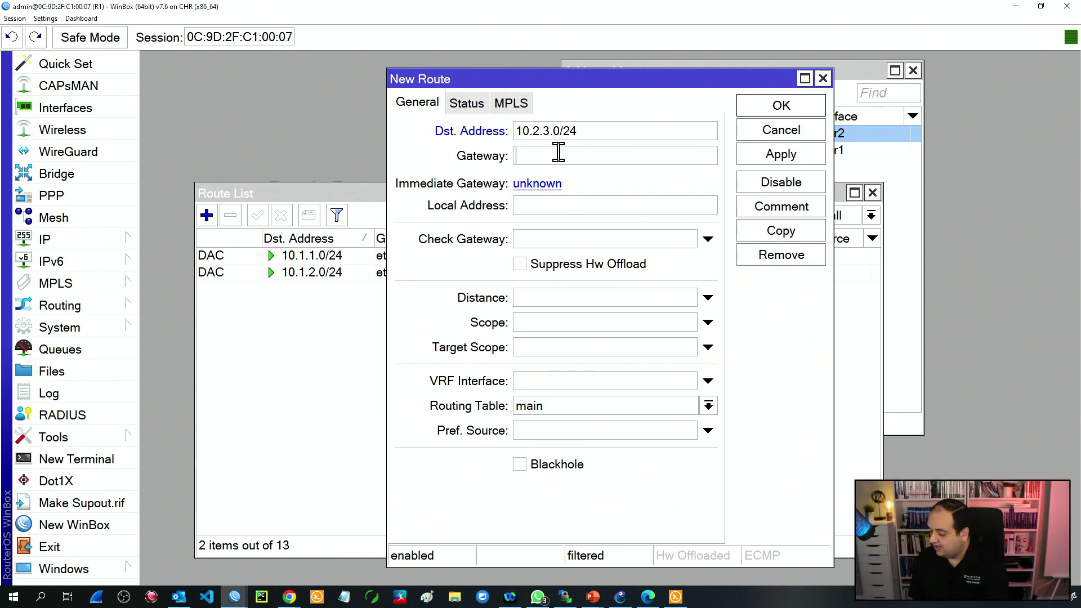
type("10.1.2.2")
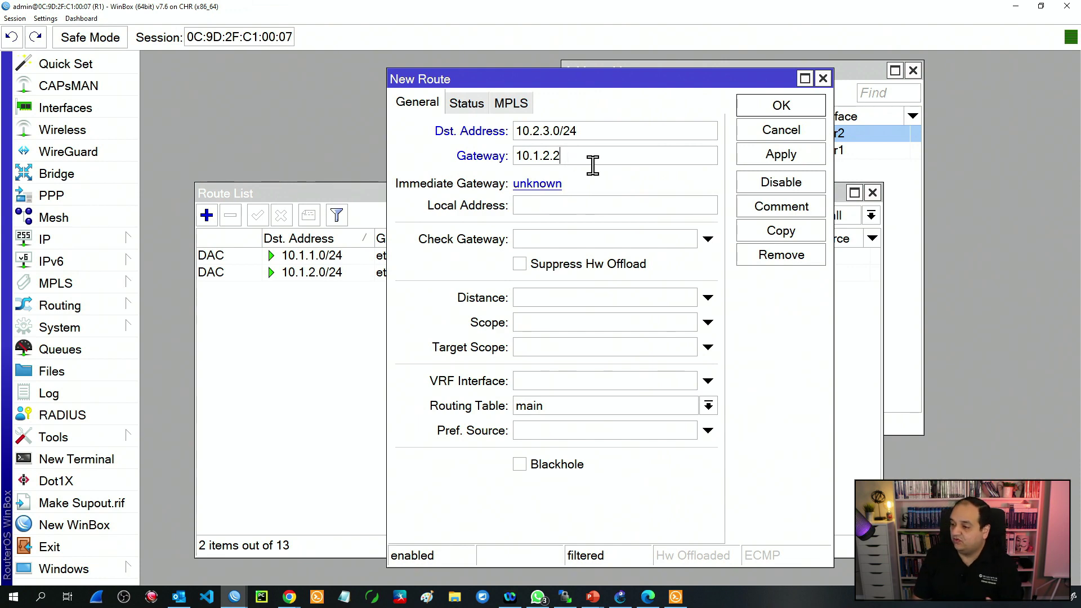
left_click(770, 106)
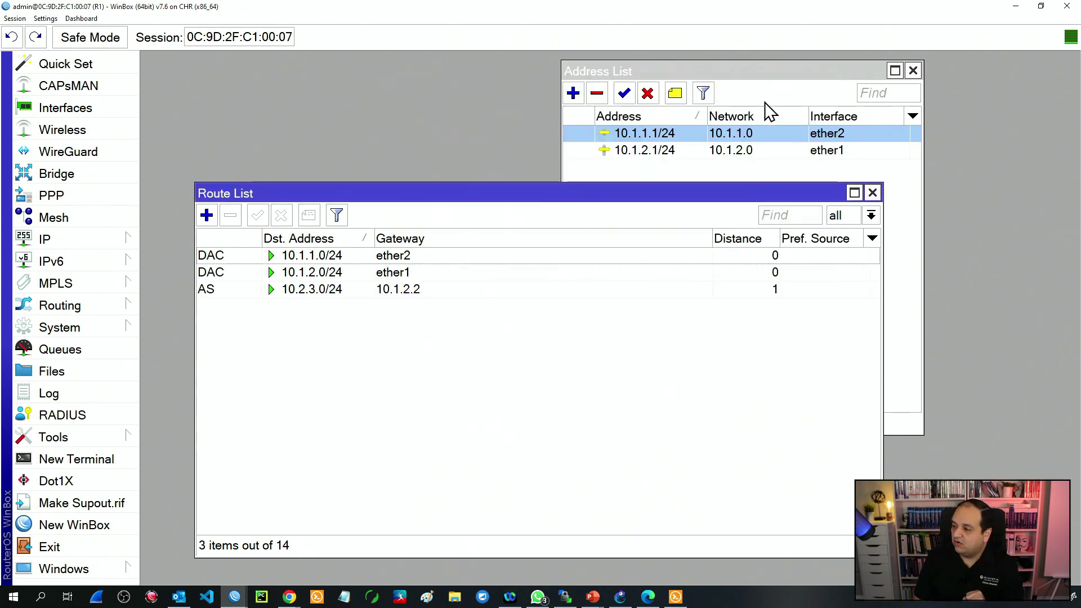
left_click(248, 293)
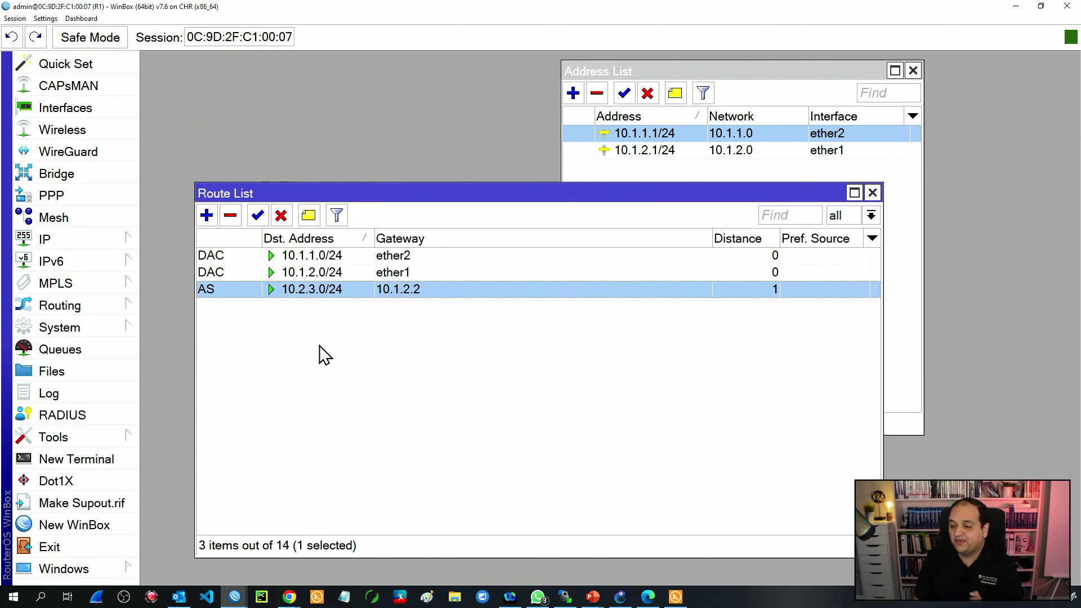
Add a static route on R1 to 10.3.3.0/24 with gateway 10.1.2.2
left_click(207, 215)
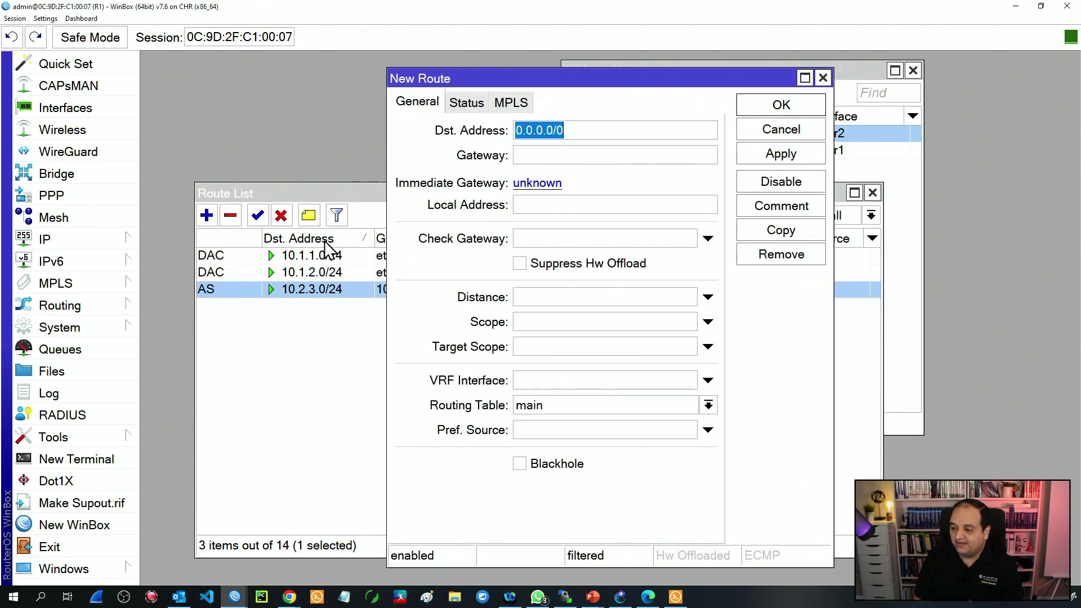
type("10.3.3.0")
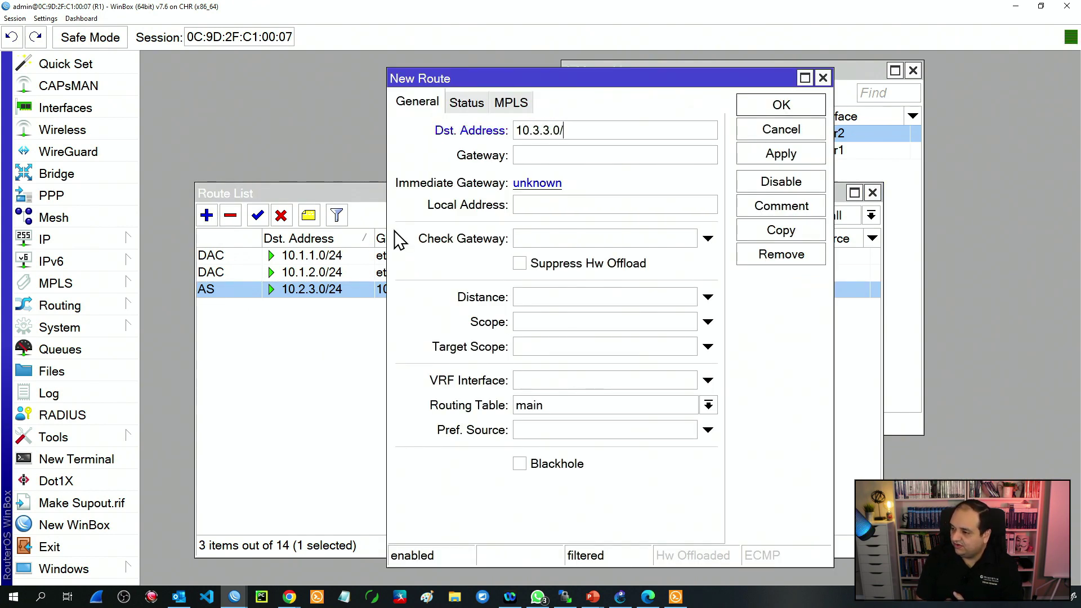
left_click(534, 156)
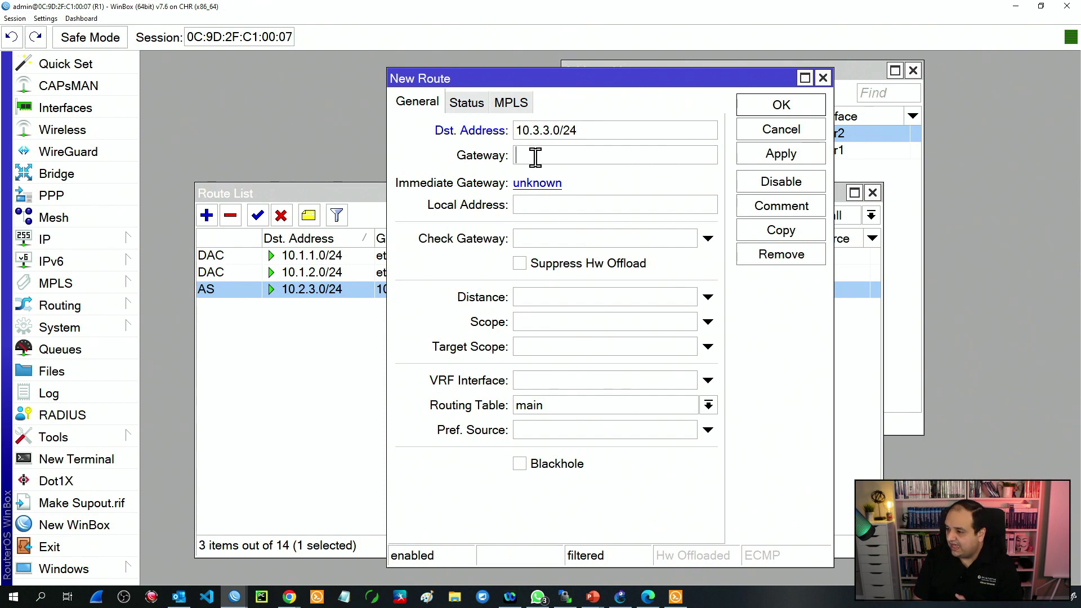
type("10.1.2.2")
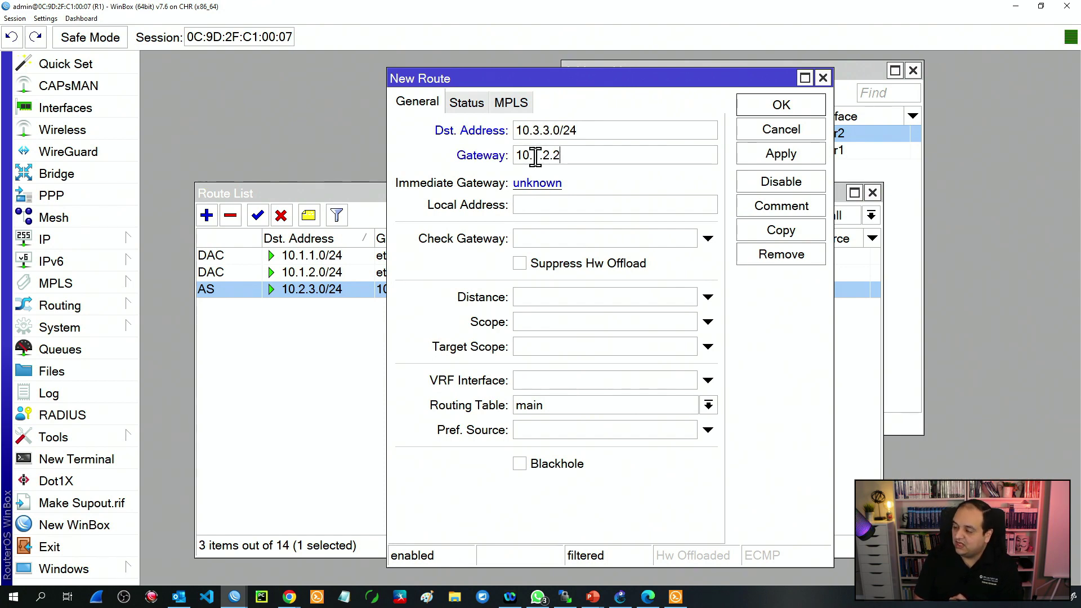
double_click(579, 160)
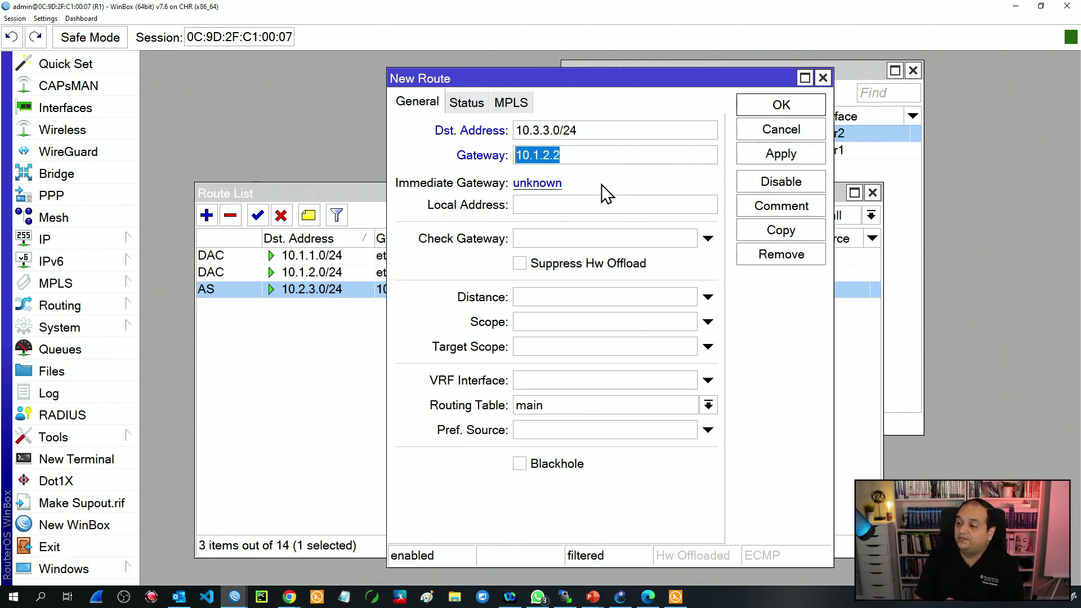
left_click(772, 109)
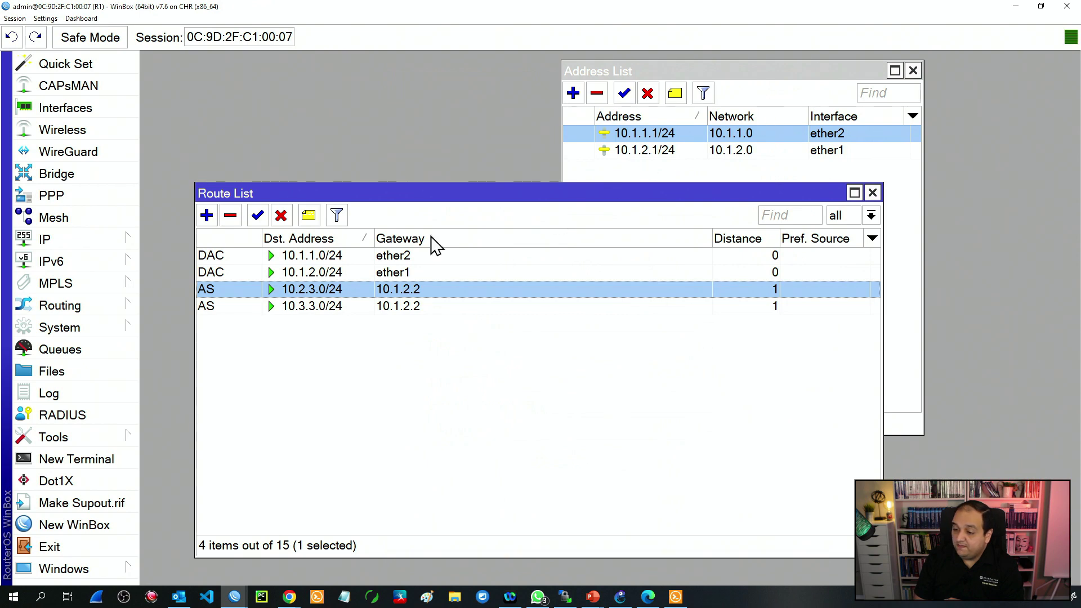
Add a static route on R1 to 10.2.4.0/24 with gateway 10.1.2.2
left_click(207, 215)
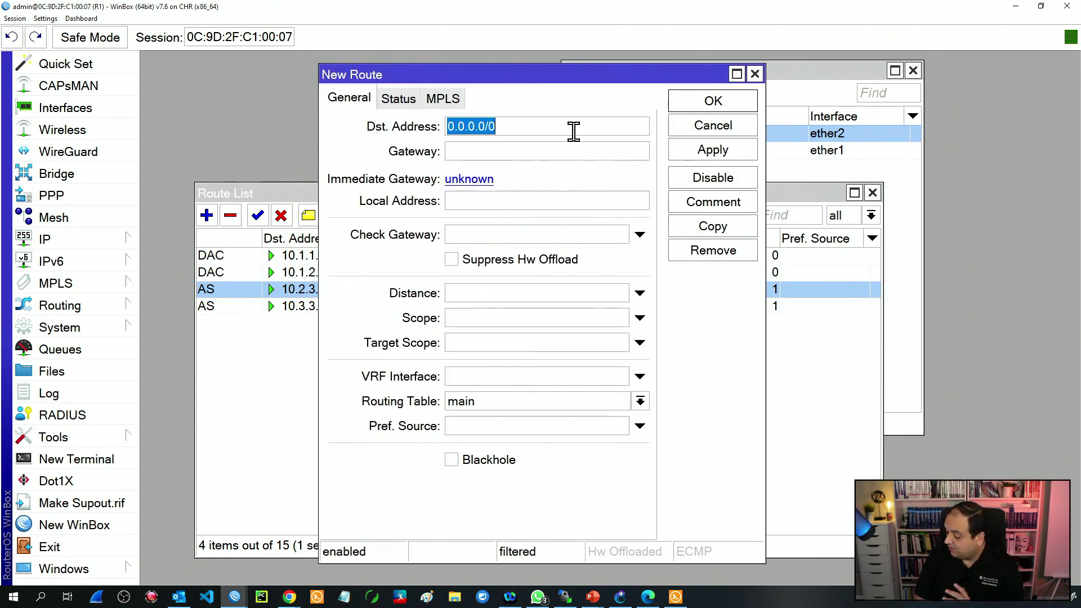
type("1")
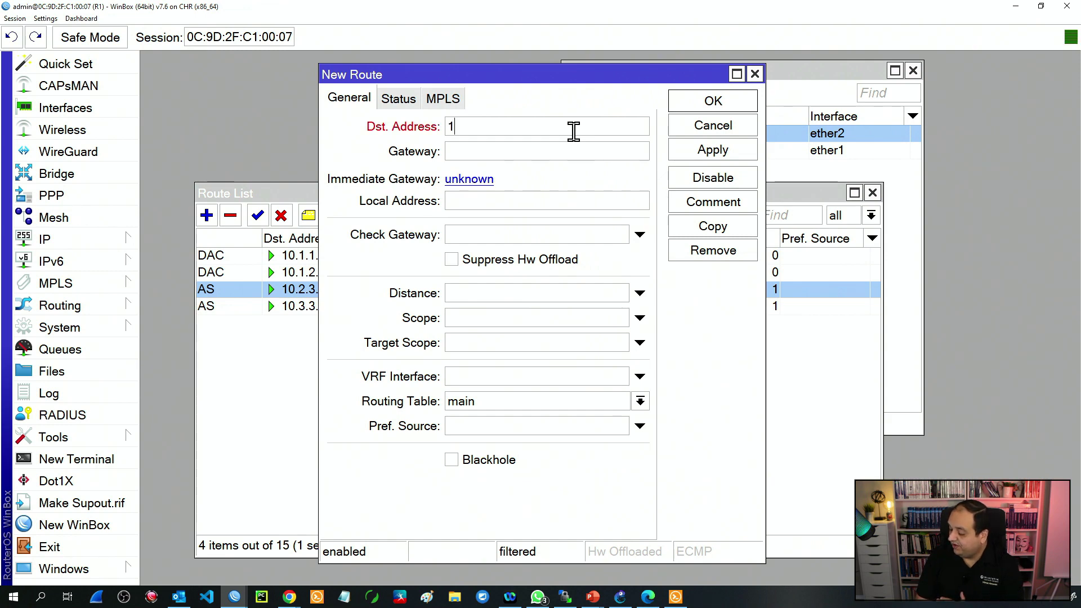
type("0.2.4.0/24")
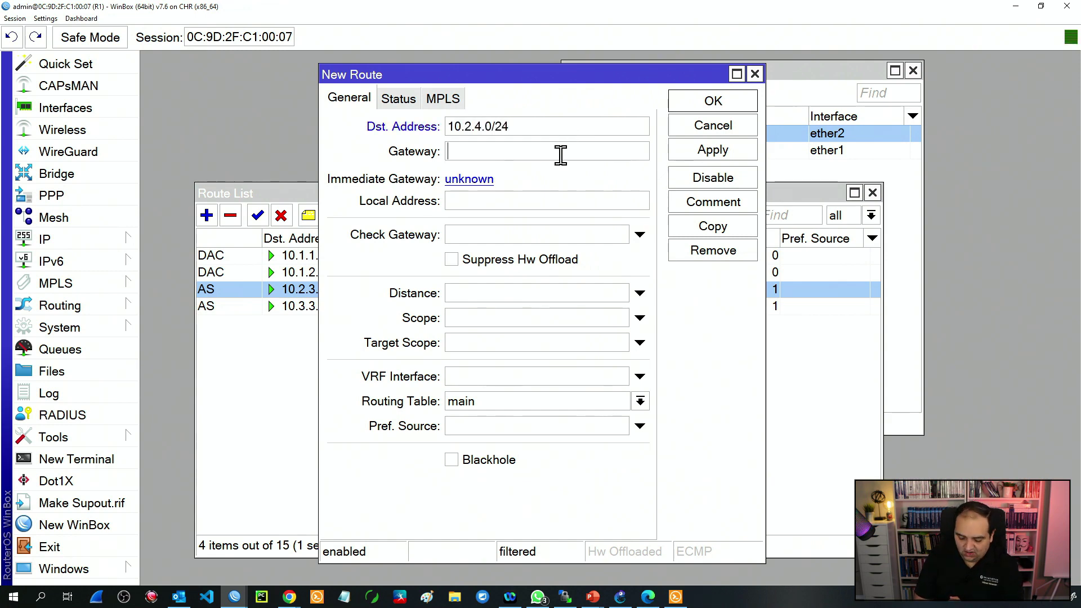
left_click(560, 155)
type("10.1.2.2")
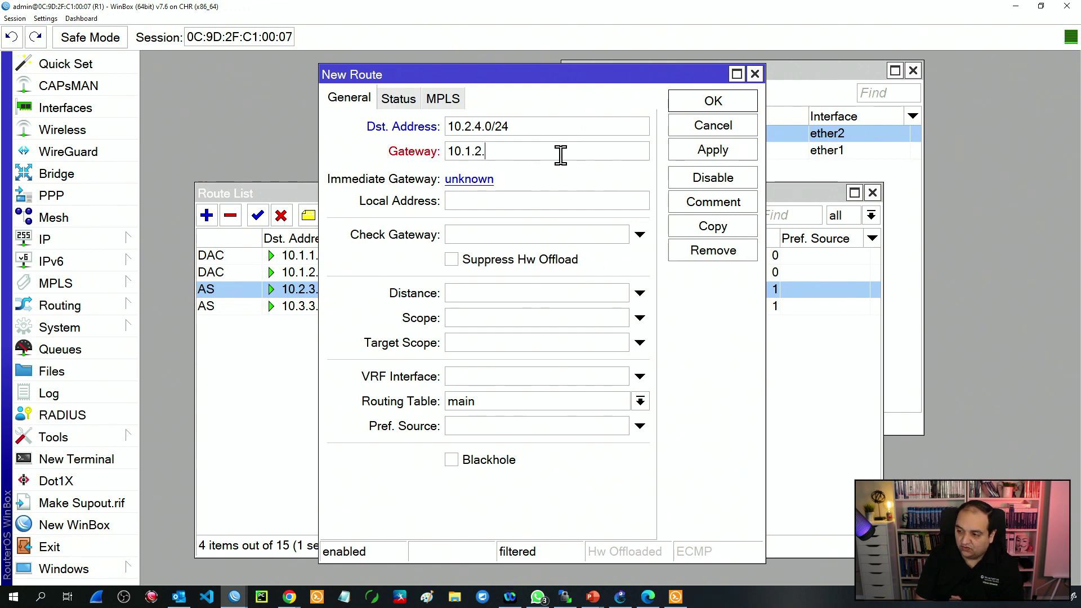
left_click(688, 108)
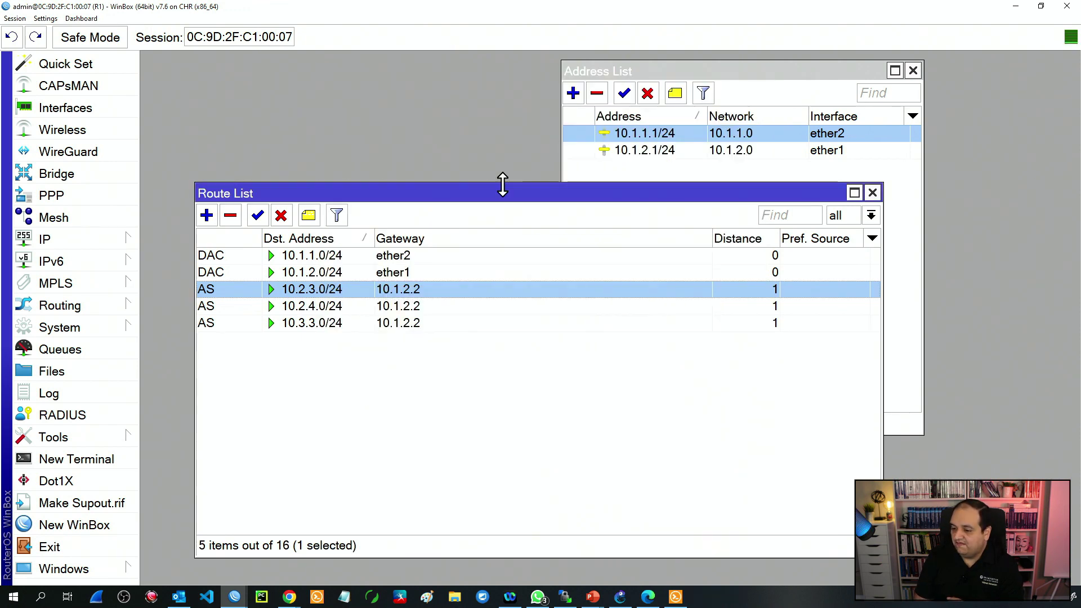
Add a static route on R1 to 10.4.4.0/24 with gateway 10.1.2.2
left_click(207, 215)
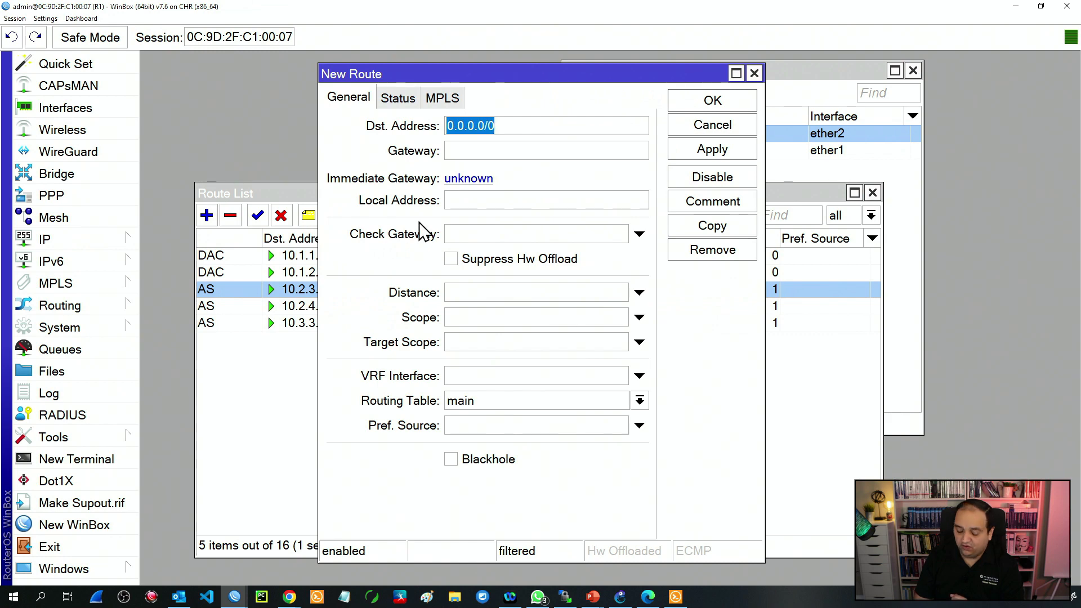
type("10.4.")
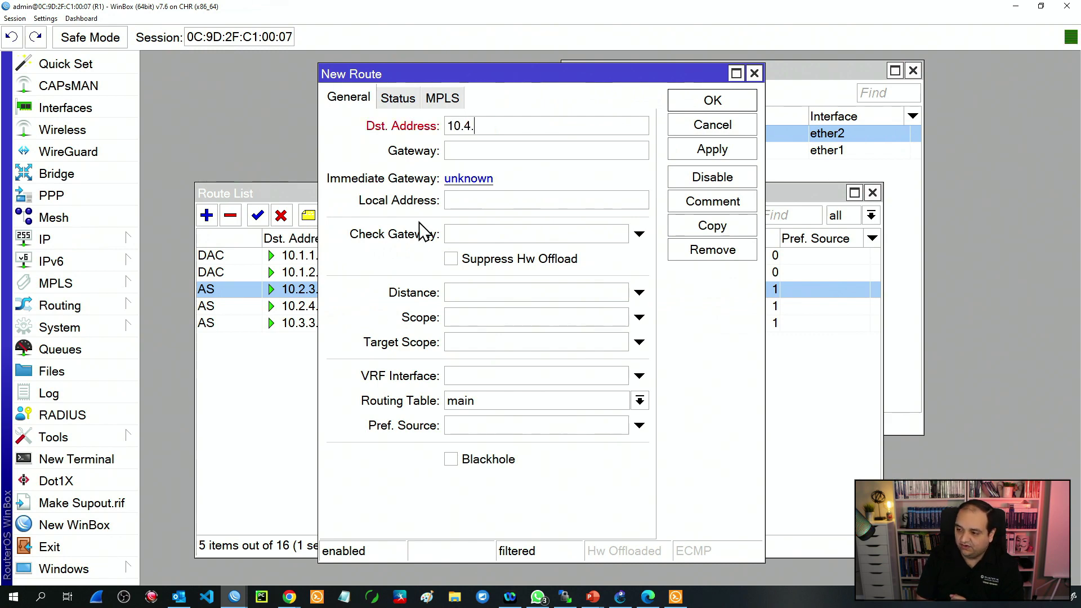
type("4.0/24")
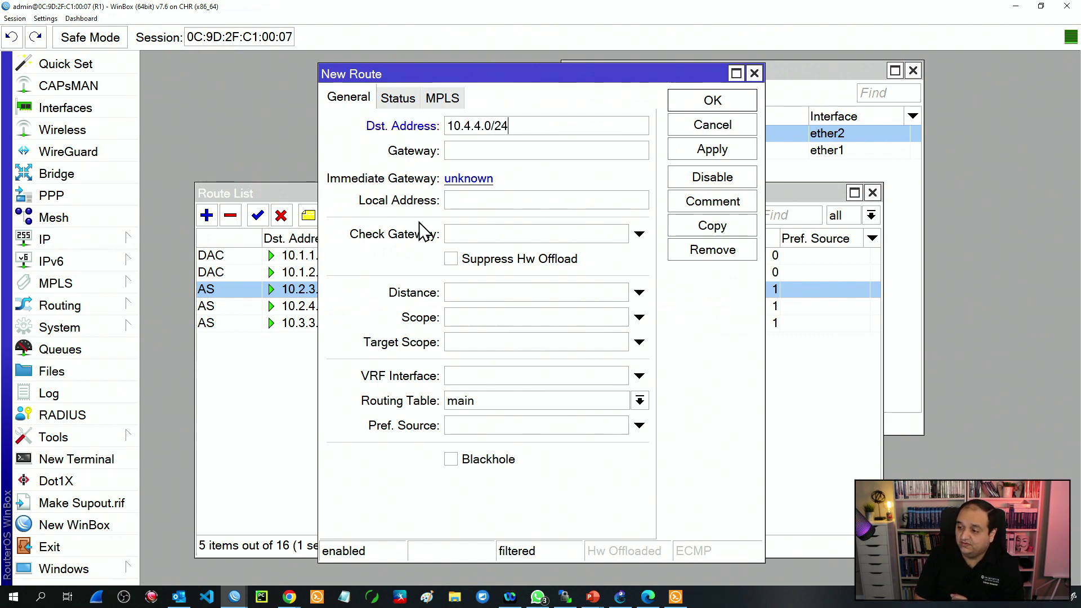
left_click(489, 151)
type("10")
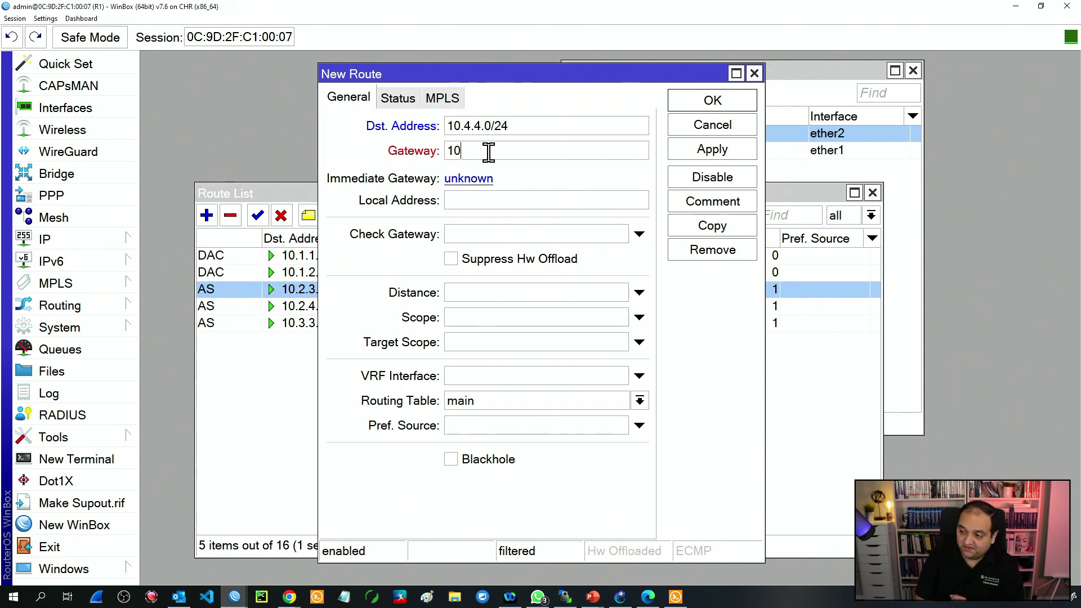
type(".1.2.2")
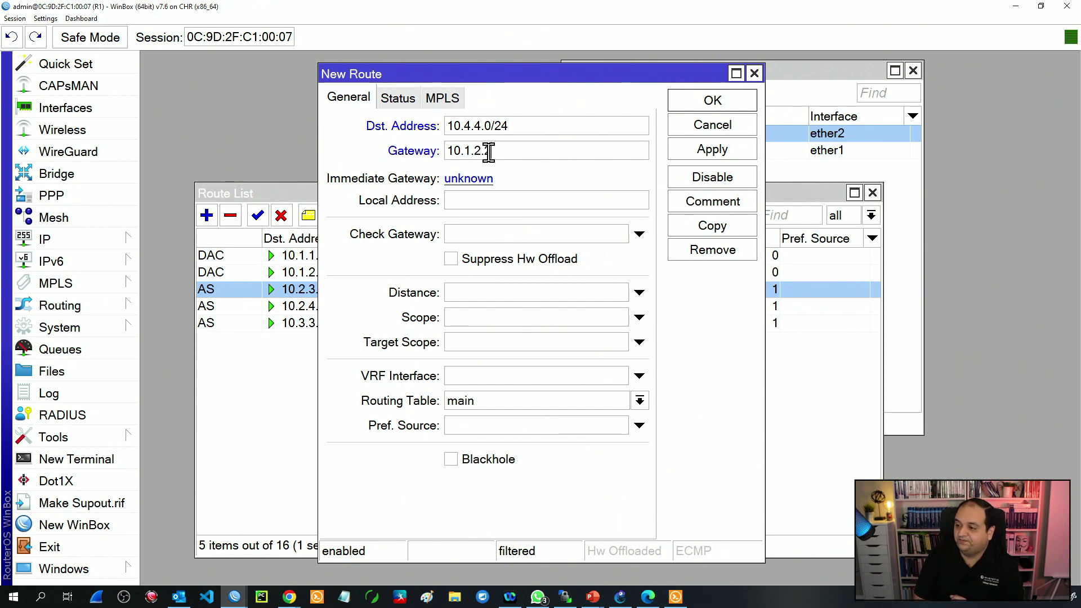
left_click(688, 107)
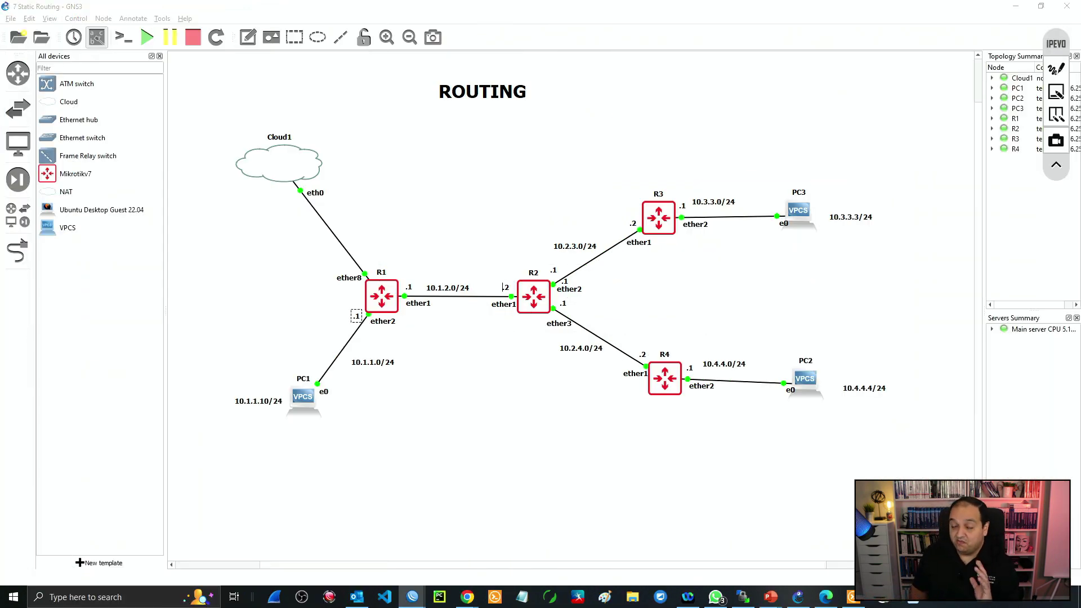
Clear the old annotations on the GNS3 topology, circle R2, and mark 10.1.2.0/24, 10.2.3.0/24 and 10.2.4.0/24 with C
left_click(1055, 69)
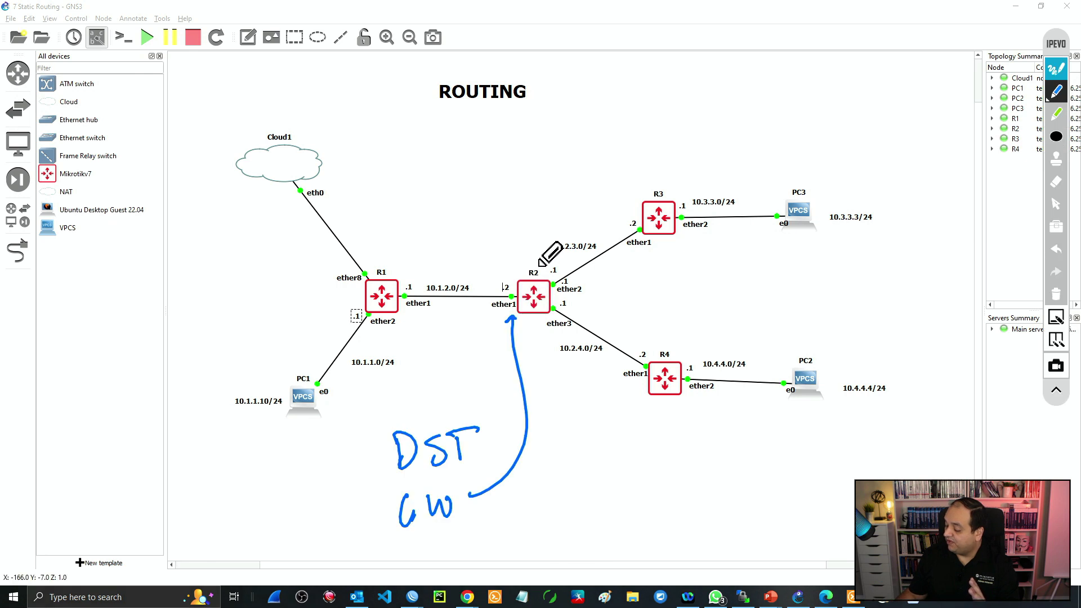
left_click(1056, 293)
mouse_move(528, 253)
left_mouse_down()
mouse_move(542, 354)
mouse_move(528, 253)
left_mouse_up()
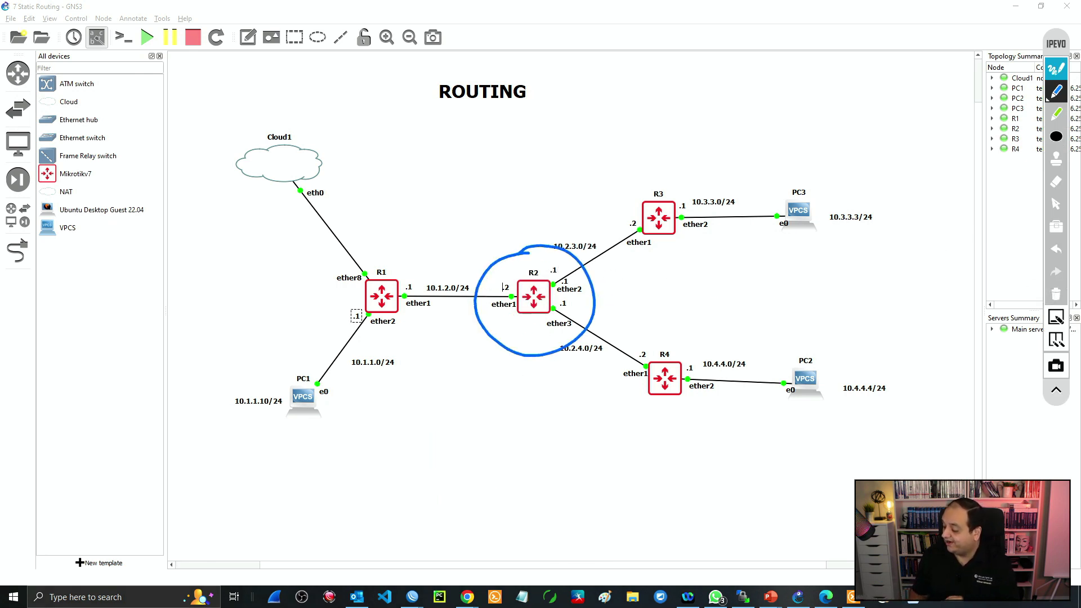
left_click_drag(463, 266, 463, 276)
left_click_drag(590, 223, 591, 233)
left_click_drag(595, 361, 596, 372)
Mark 10.1.1.0/24, 10.3.3.0/24 and 10.4.4.0/24 with R, boxing the first network and underlining the other two
left_click_drag(371, 372, 398, 387)
mouse_move(722, 186)
left_mouse_down()
mouse_move(730, 169)
mouse_move(734, 188)
left_mouse_up()
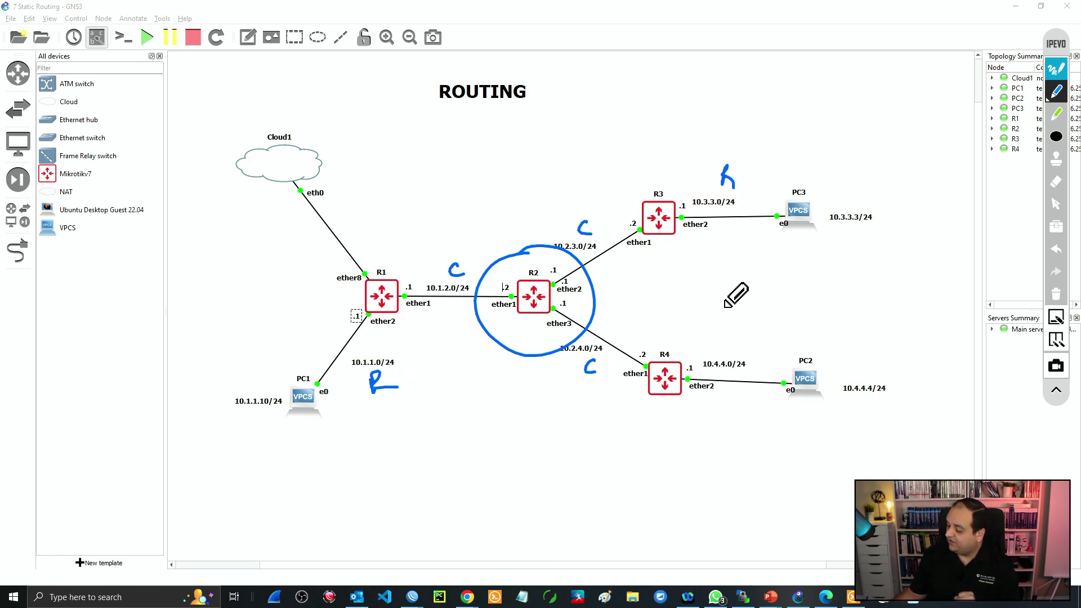
left_click_drag(742, 337, 744, 356)
left_click_drag(743, 339, 753, 354)
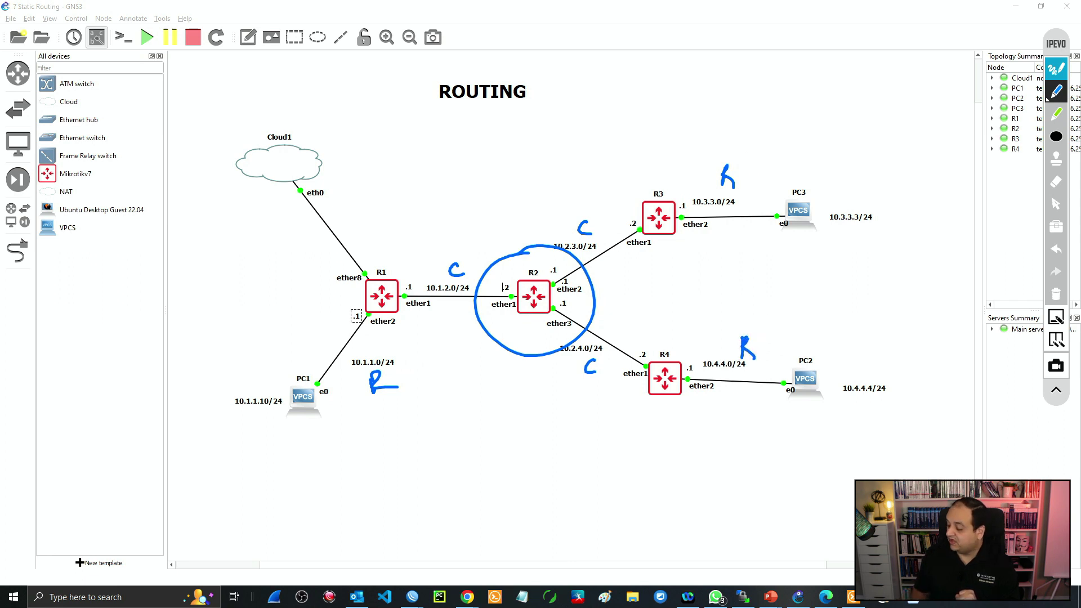
mouse_move(414, 344)
left_mouse_down()
mouse_move(341, 378)
mouse_move(415, 365)
left_mouse_up()
left_click_drag(697, 215, 746, 212)
left_click_drag(701, 379, 764, 376)
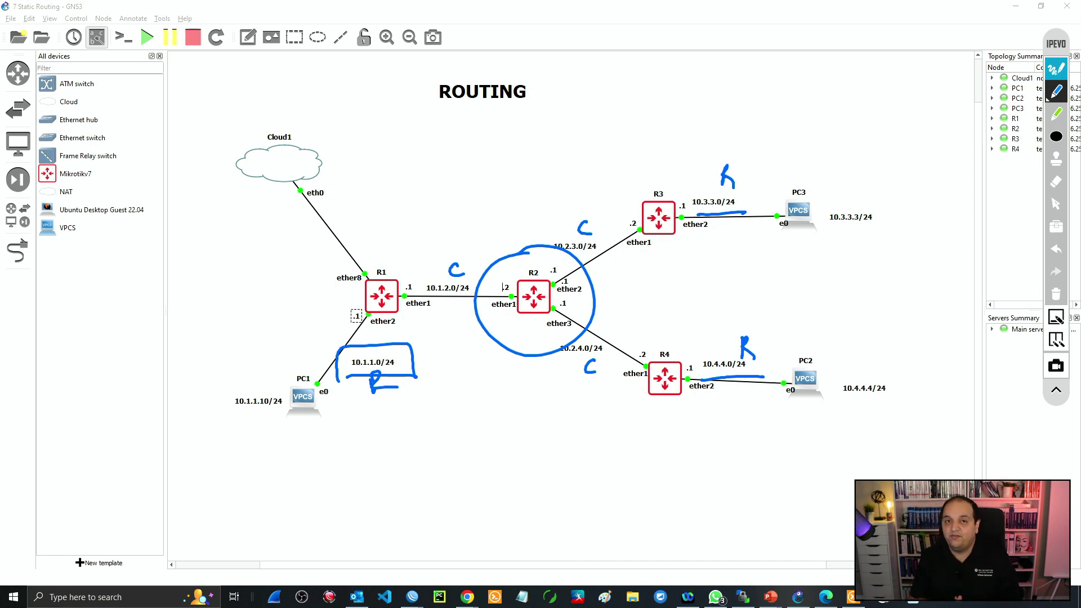
Draw arrows from R2 towards R1, R3 and PC2, circle 10.3.3.0/24, and box the next-hop addresses .1 on R1 and .2 on R3 and R4
left_click_drag(414, 356, 426, 348)
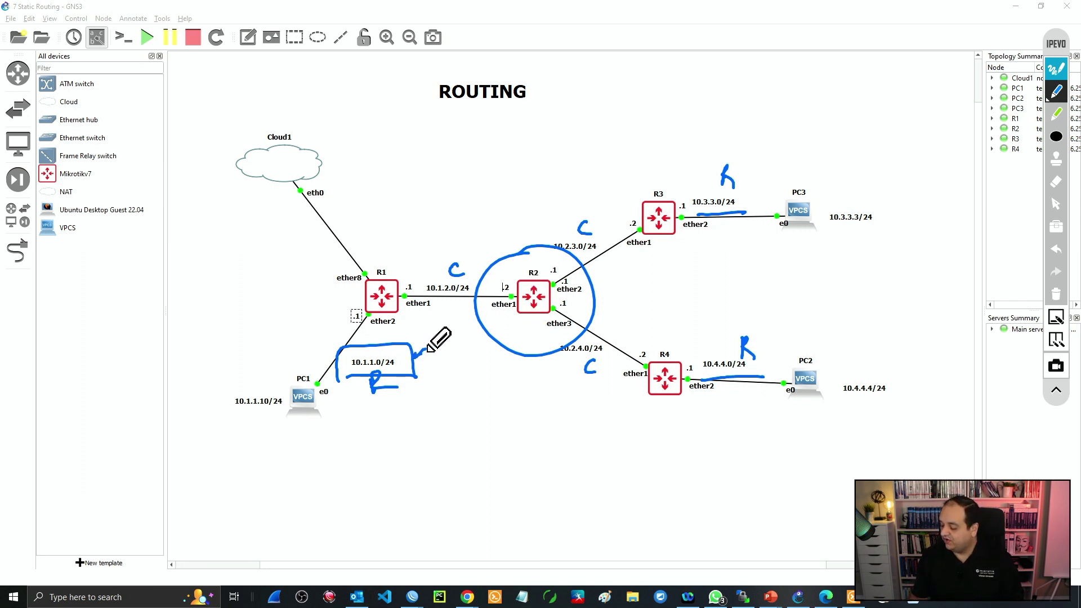
mouse_move(499, 260)
left_mouse_down()
mouse_move(432, 244)
mouse_move(402, 260)
mouse_move(398, 298)
mouse_move(415, 279)
left_mouse_up()
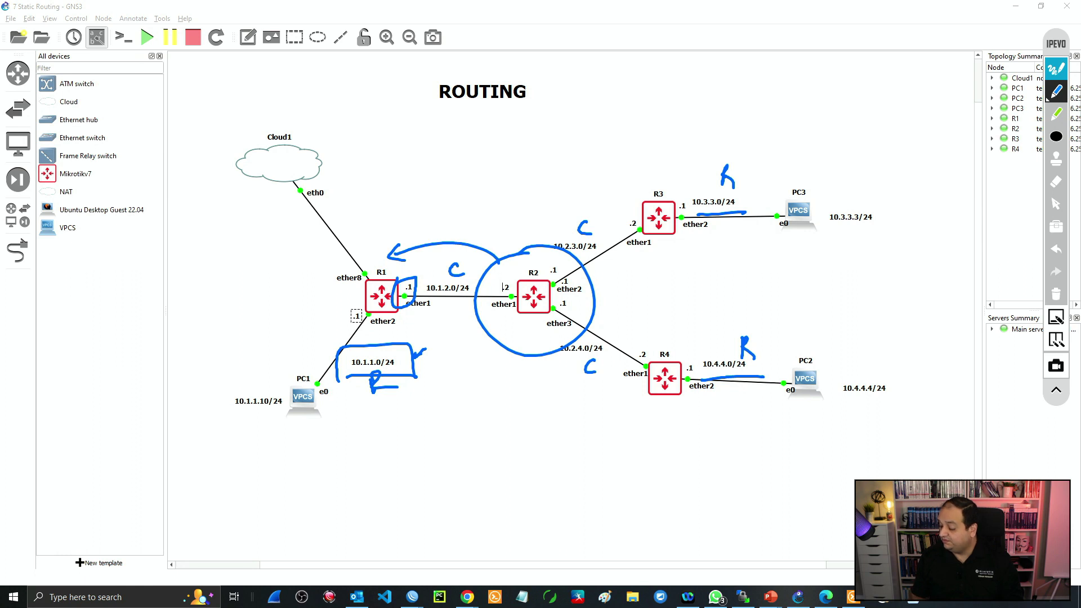
mouse_move(743, 190)
left_mouse_down()
mouse_move(694, 188)
mouse_move(753, 188)
left_mouse_up()
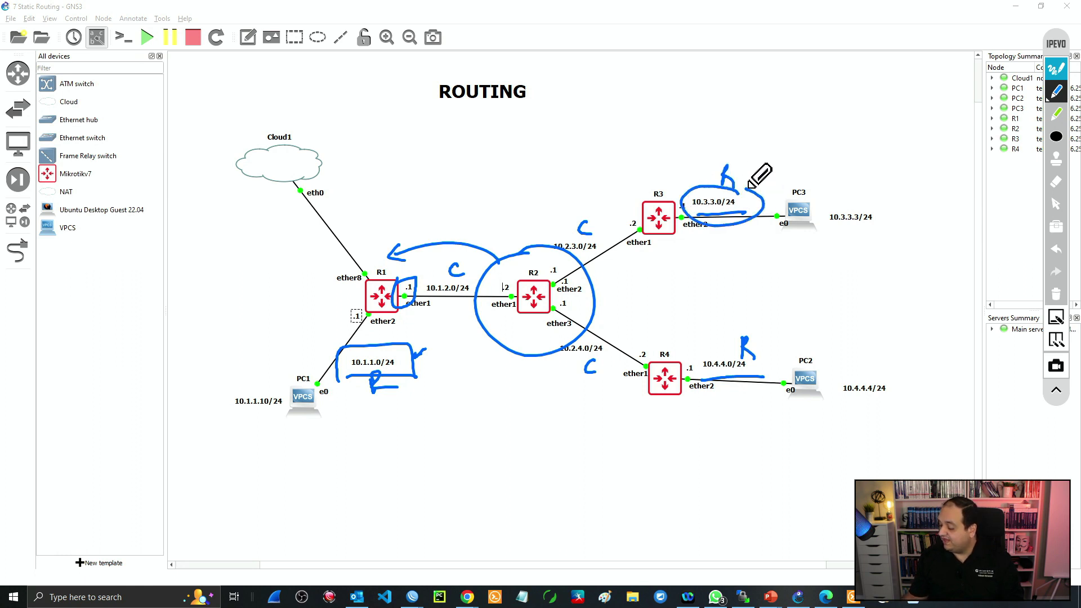
left_click_drag(570, 285, 615, 255)
mouse_move(620, 210)
left_mouse_down()
mouse_move(631, 231)
mouse_move(619, 206)
mouse_move(645, 232)
left_mouse_up()
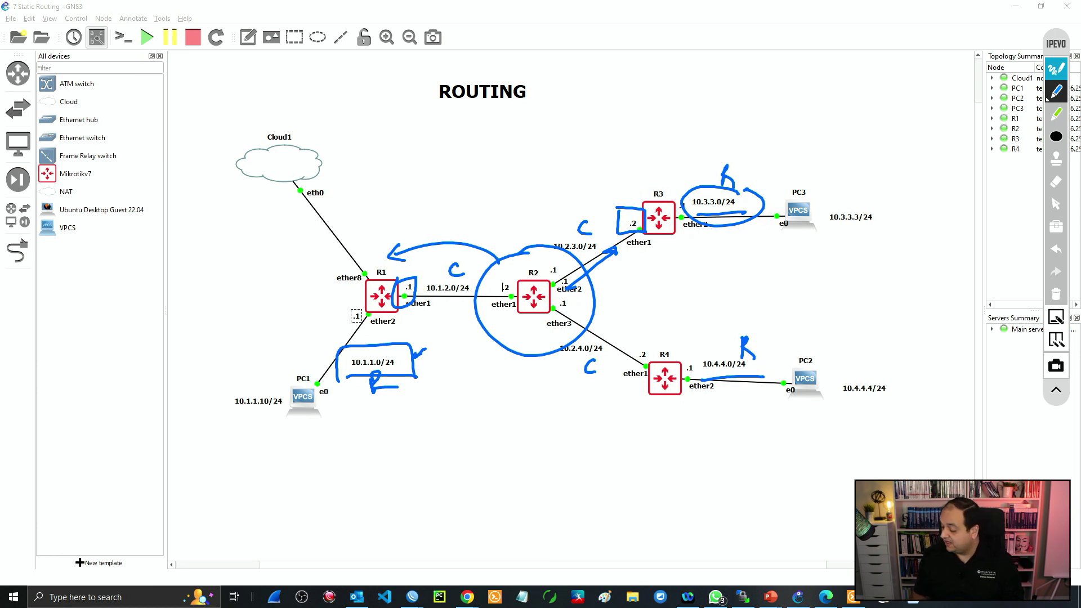
mouse_move(546, 355)
left_mouse_down()
mouse_move(740, 434)
mouse_move(783, 395)
mouse_move(768, 401)
left_mouse_up()
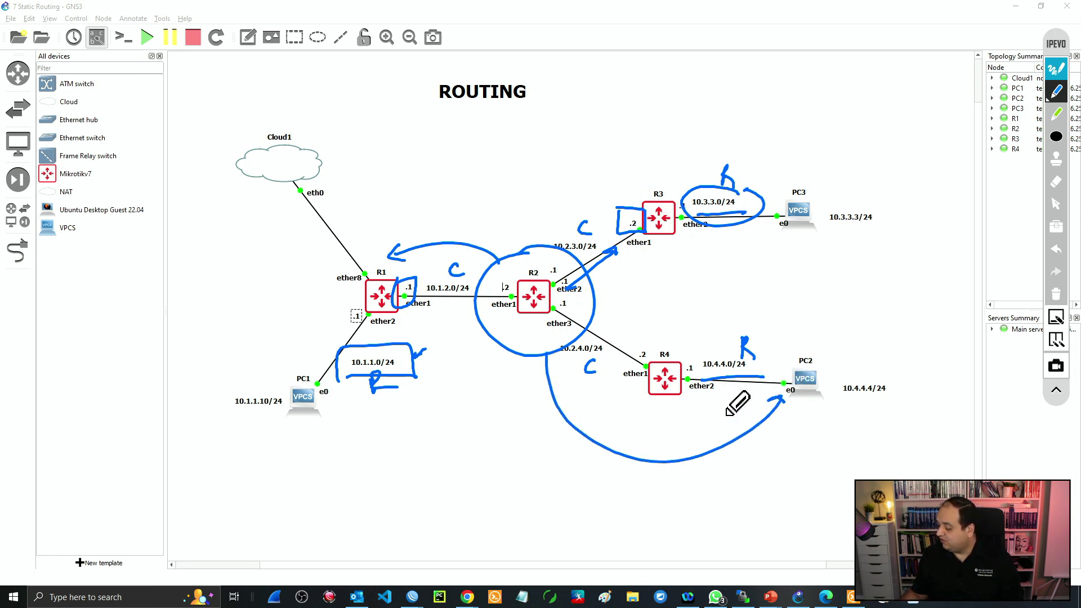
mouse_move(630, 340)
left_mouse_down()
mouse_move(645, 343)
mouse_move(629, 341)
left_mouse_up()
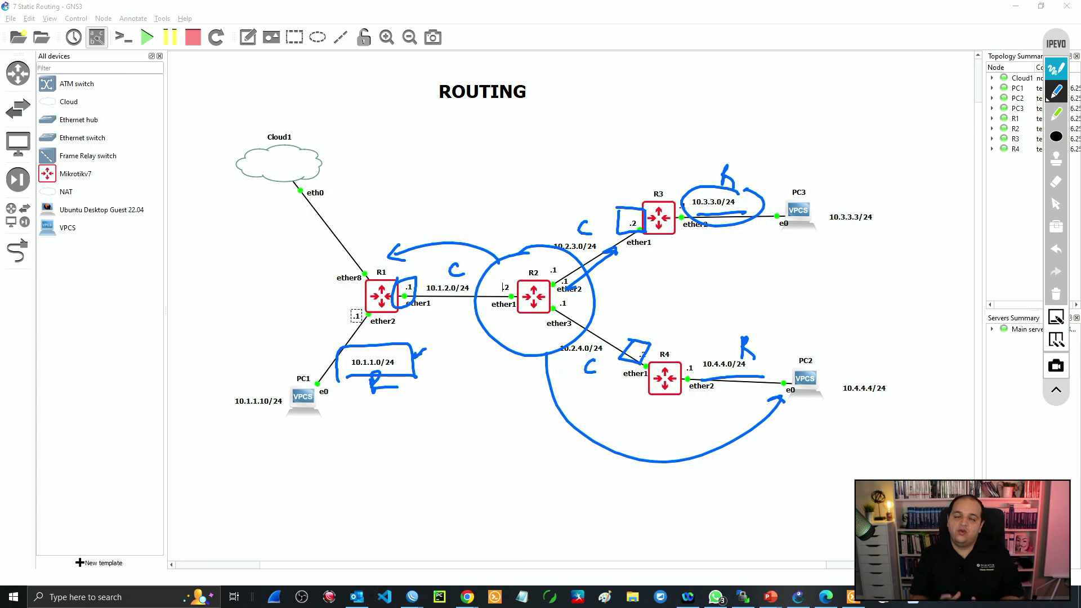
Clear the topology annotations, switch to R2's WinBox session and open its IP route list
left_click(1056, 294)
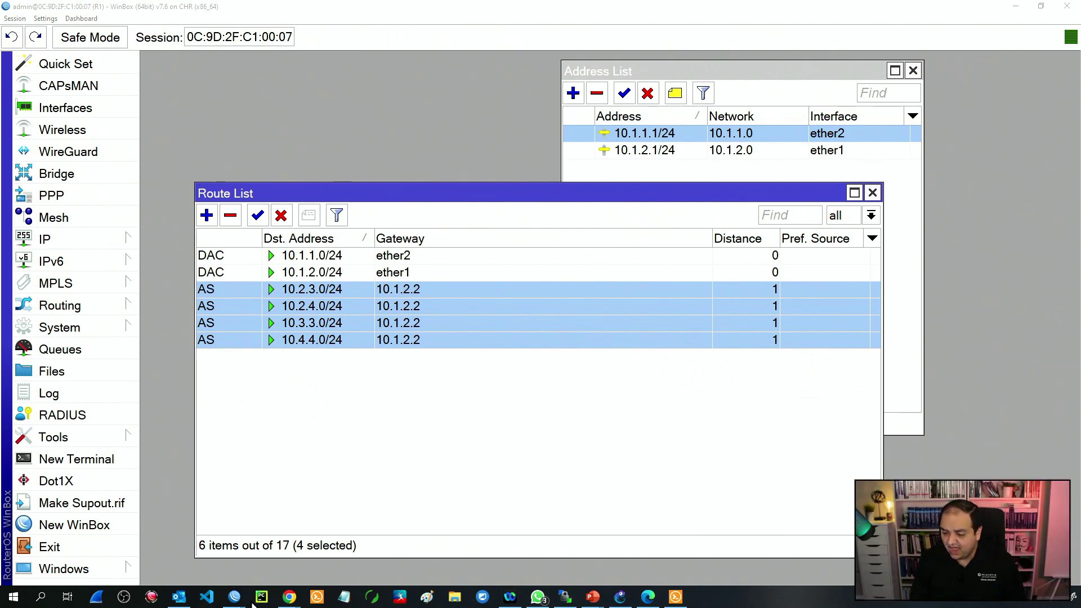
mouse_move(236, 601)
left_click(226, 566)
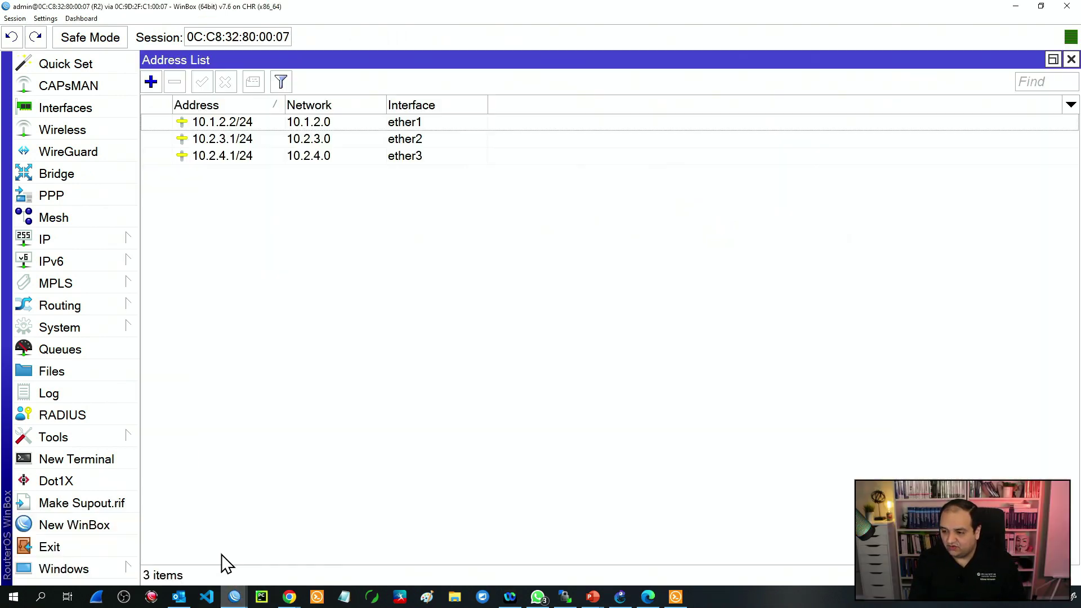
left_click(133, 241)
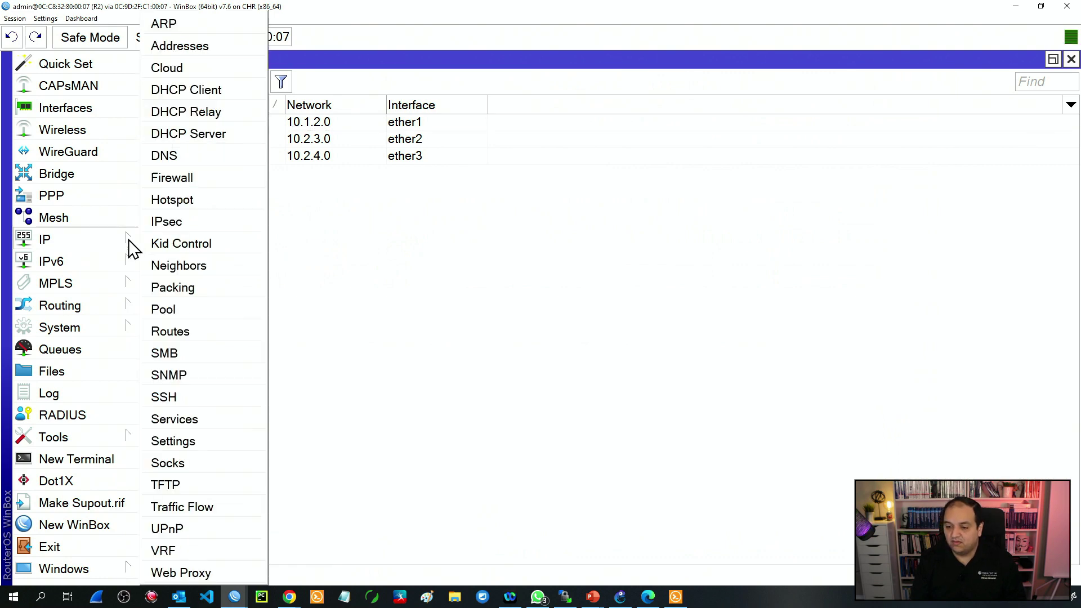
left_click(179, 331)
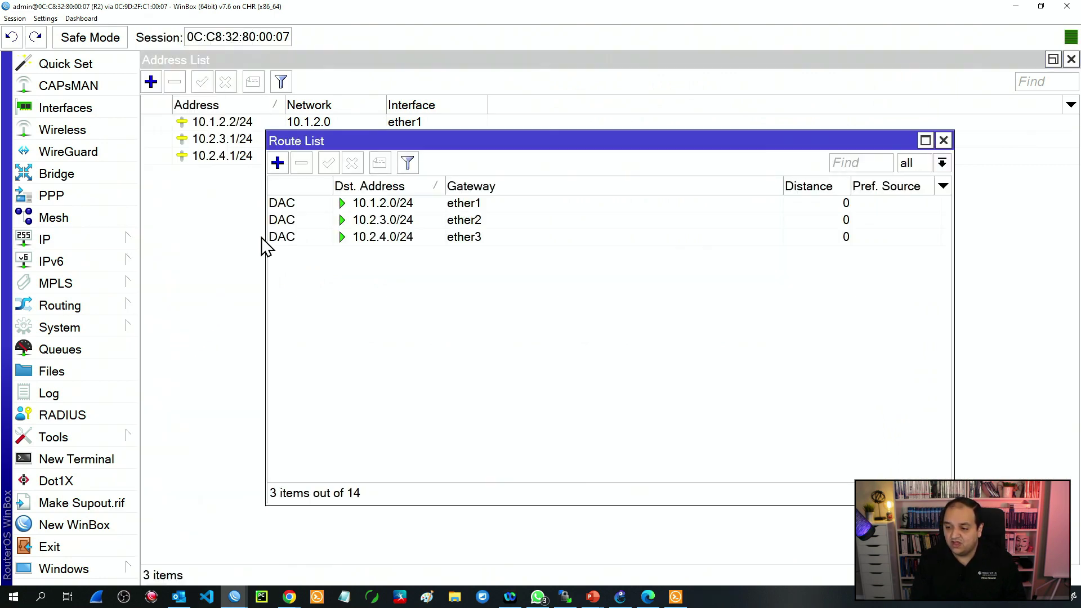
left_click_drag(297, 147, 267, 186)
Add a static route on R2 to 10.1.1.0/24 with gateway 10.1.2.1
left_click(251, 204)
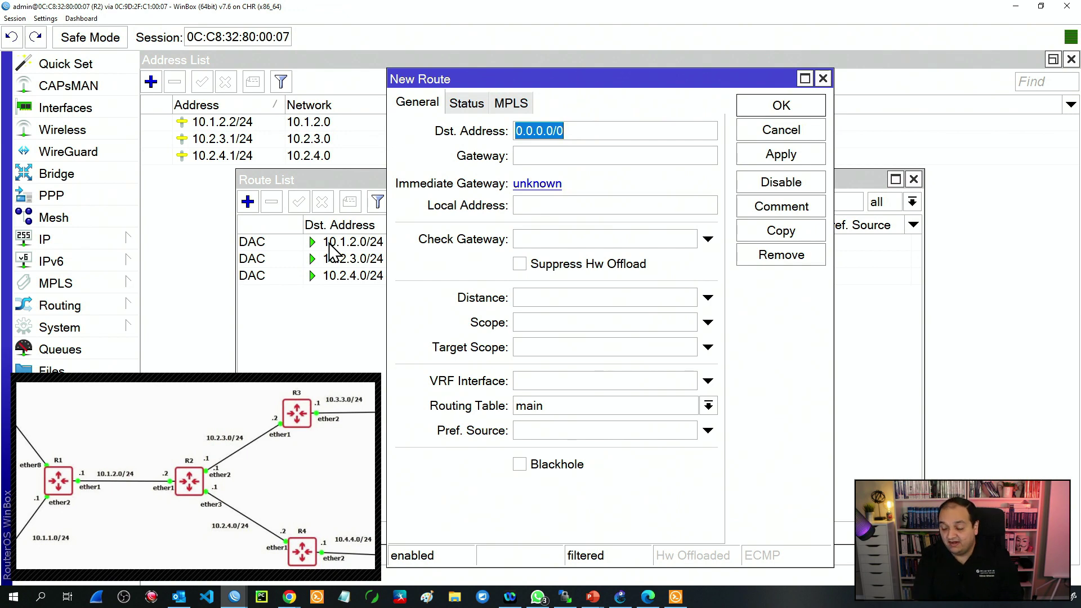
type("10.1.")
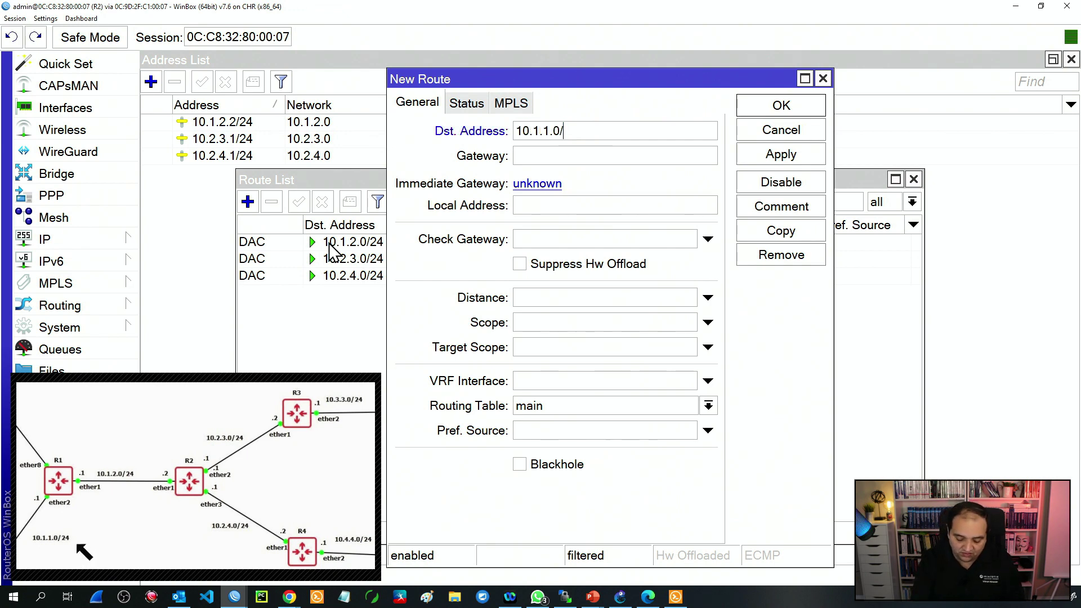
left_click_drag(591, 131, 493, 147)
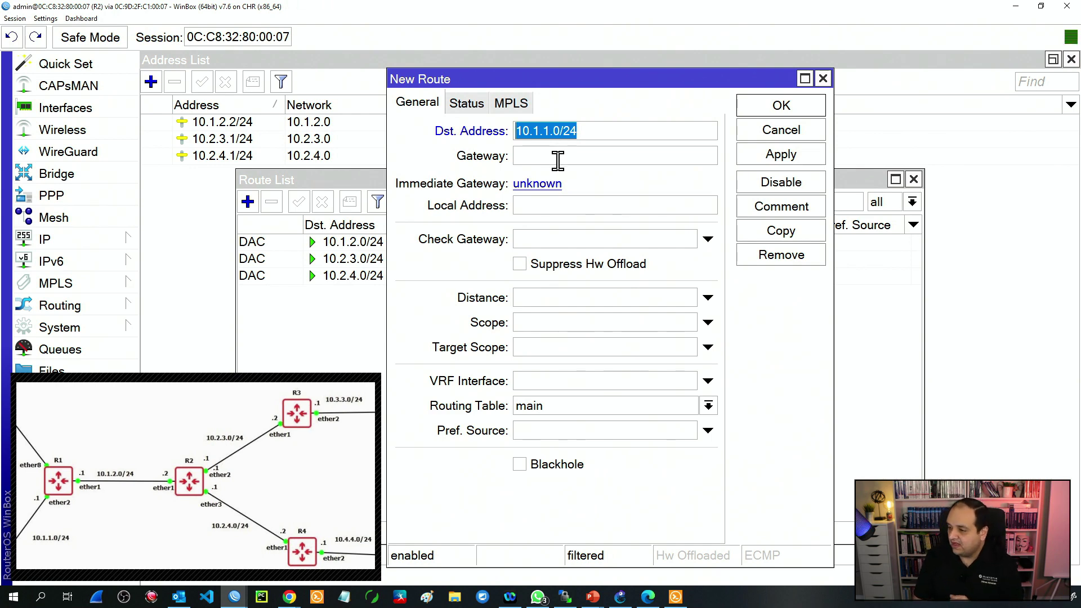
left_click(555, 159)
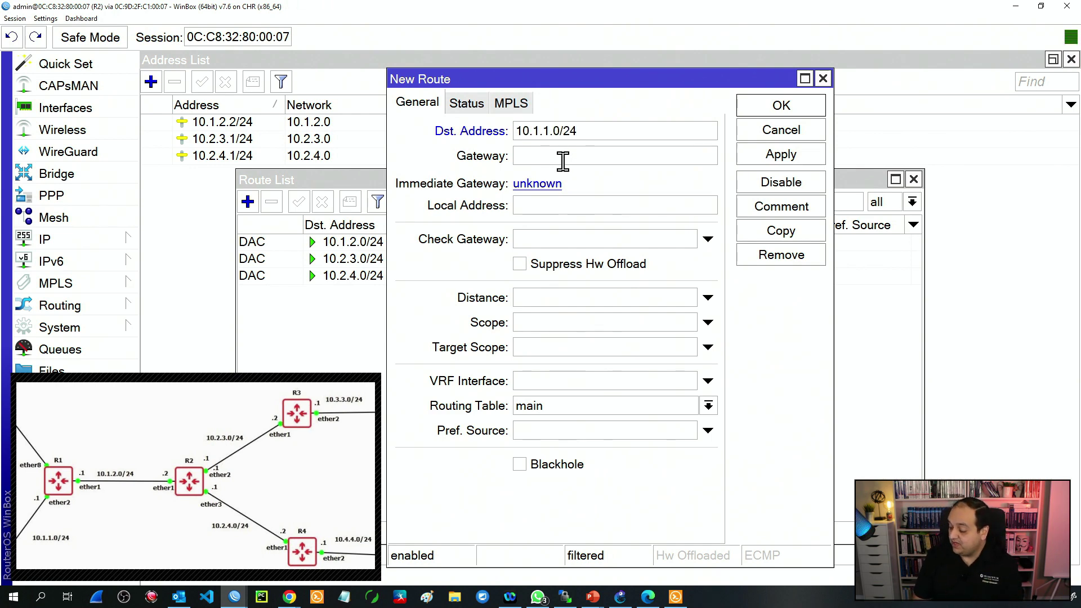
type("10.1.2.1")
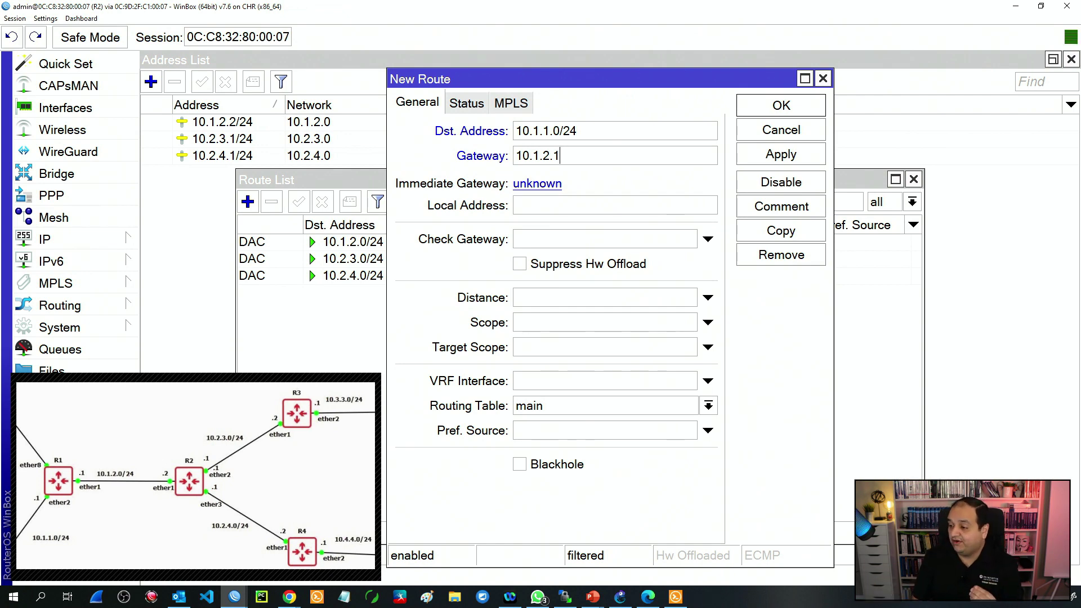
left_click(794, 112)
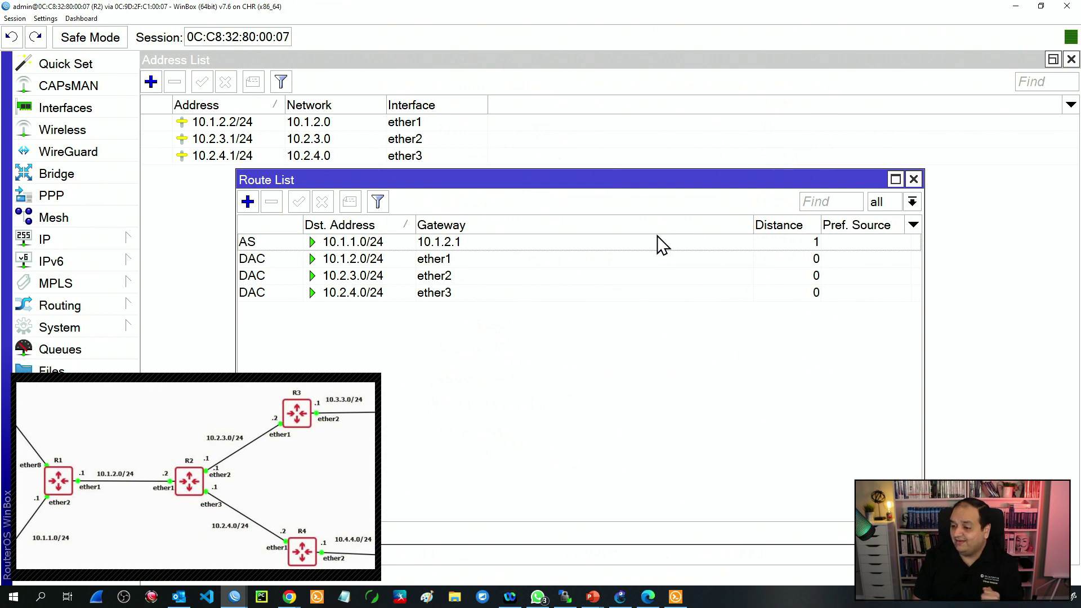
Add a static route on R2 to 10.3.3.0/24 with gateway 10.2.3.2
left_click(248, 202)
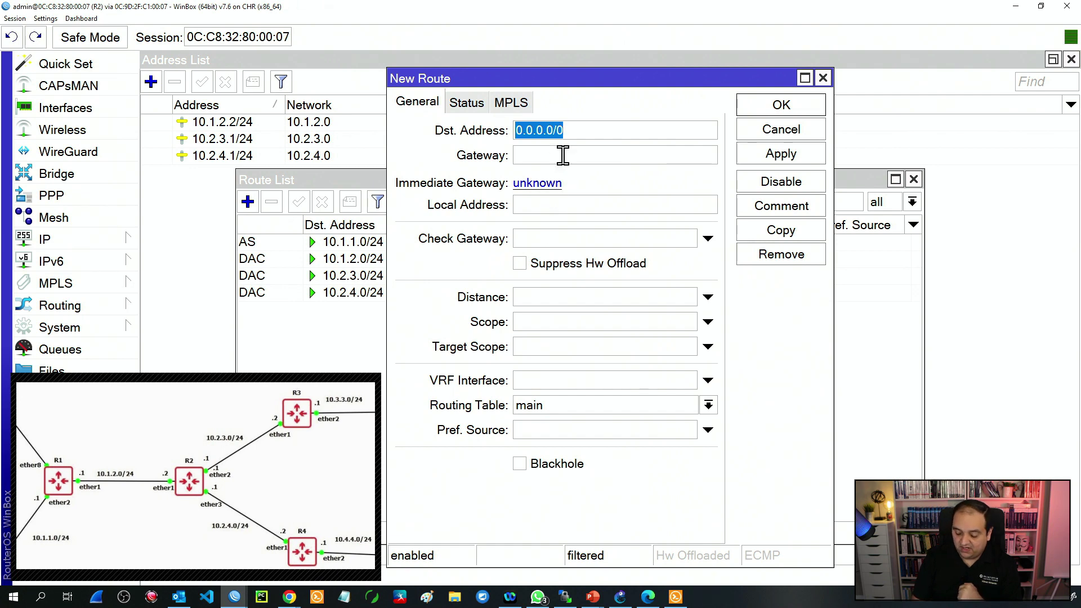
type("10")
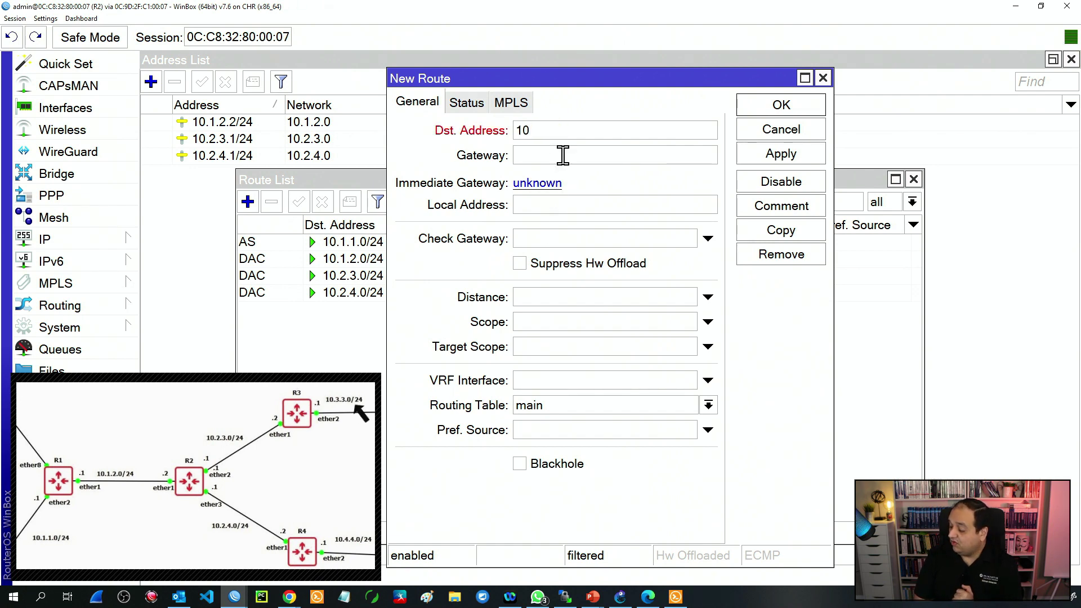
type(".3")
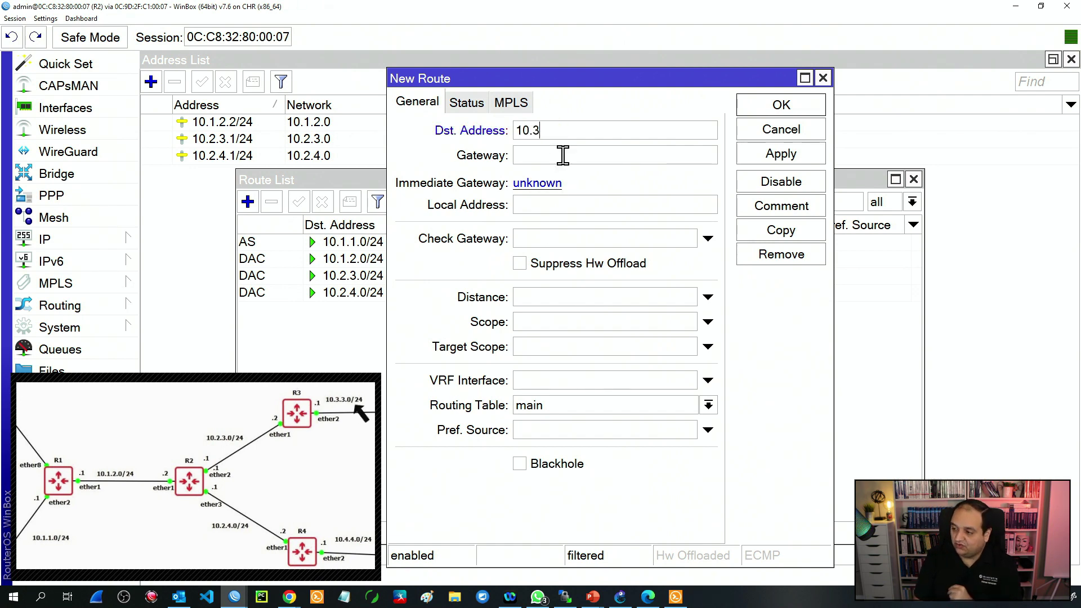
type(".3.0/24")
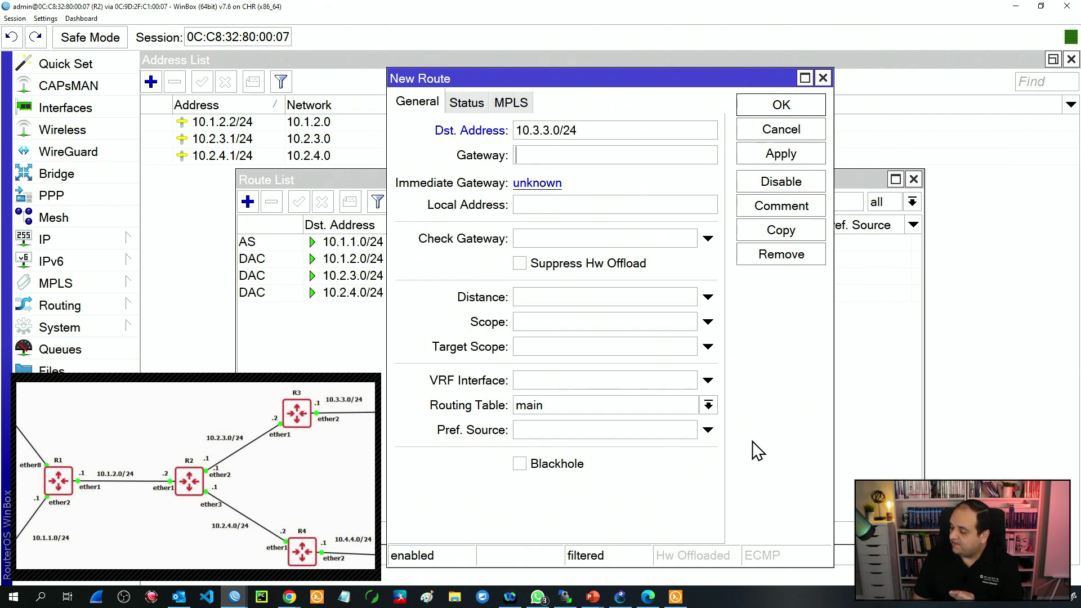
left_click(615, 153)
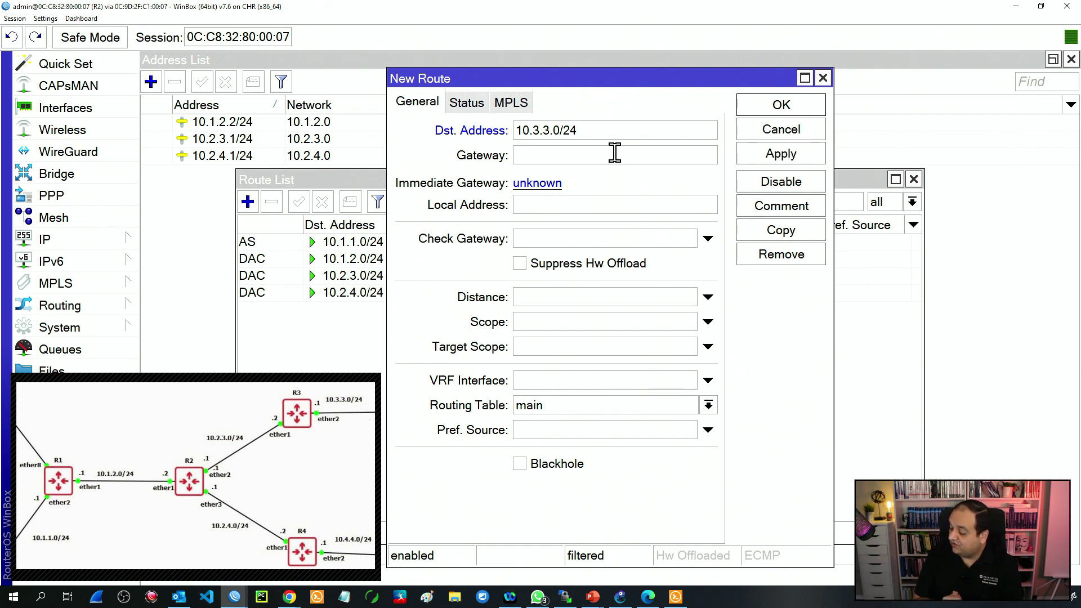
type("10.2.3.2")
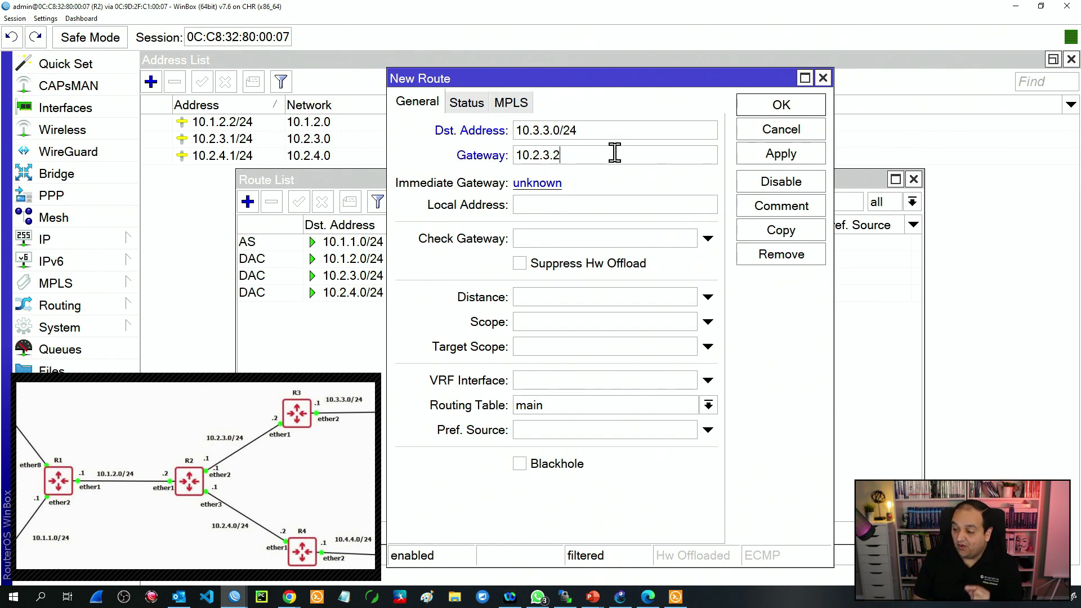
left_click(757, 106)
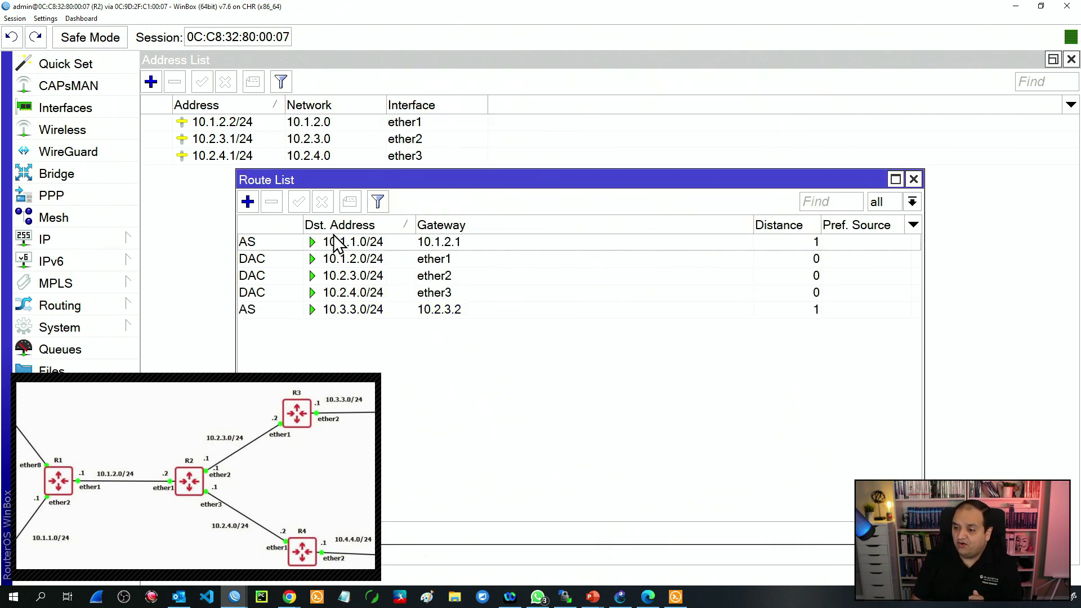
Add a static route on R2 to 10.4.4.0/24 with gateway 10.2.4.2
left_click(248, 202)
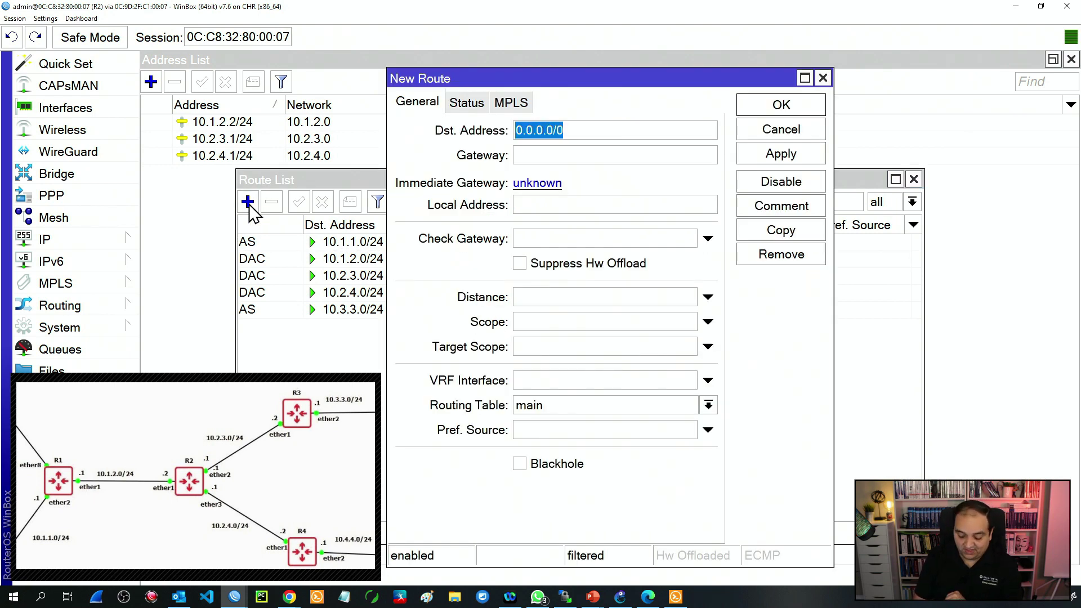
type("10.4.4")
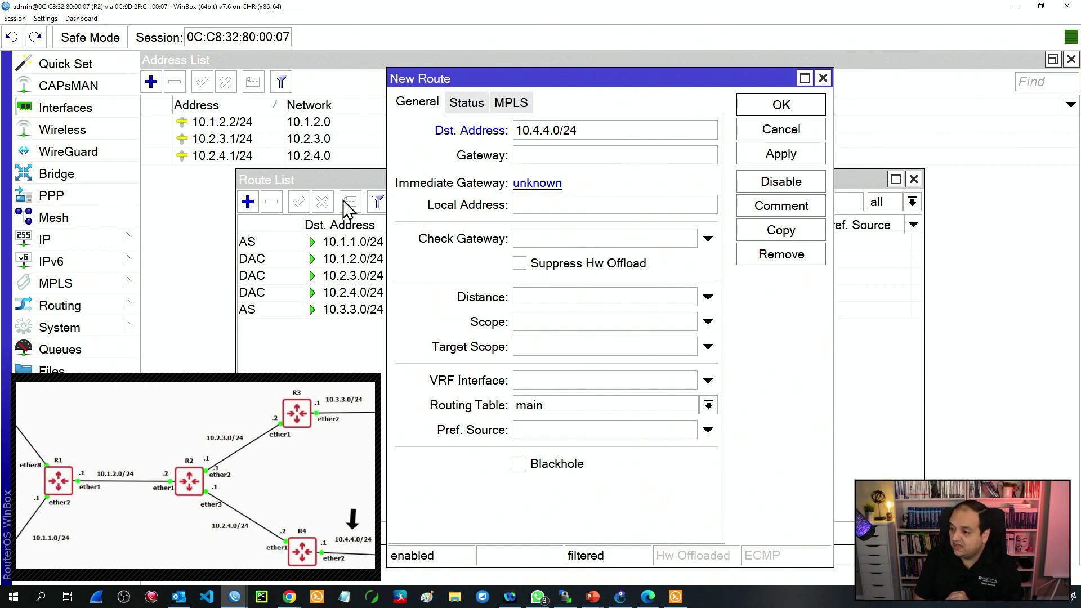
left_click(521, 152)
type("10.2.4.2")
key("Return")
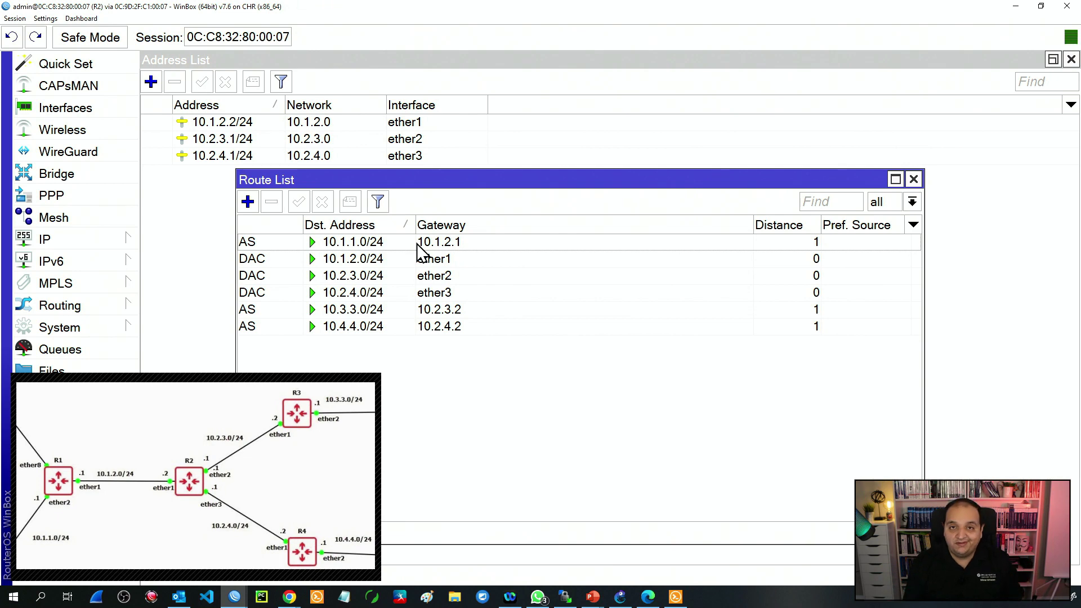
Highlight R2's three static routes together, and separately its three directly connected routes, to review the routing table
left_click(410, 243)
left_click(383, 310, "ctrl")
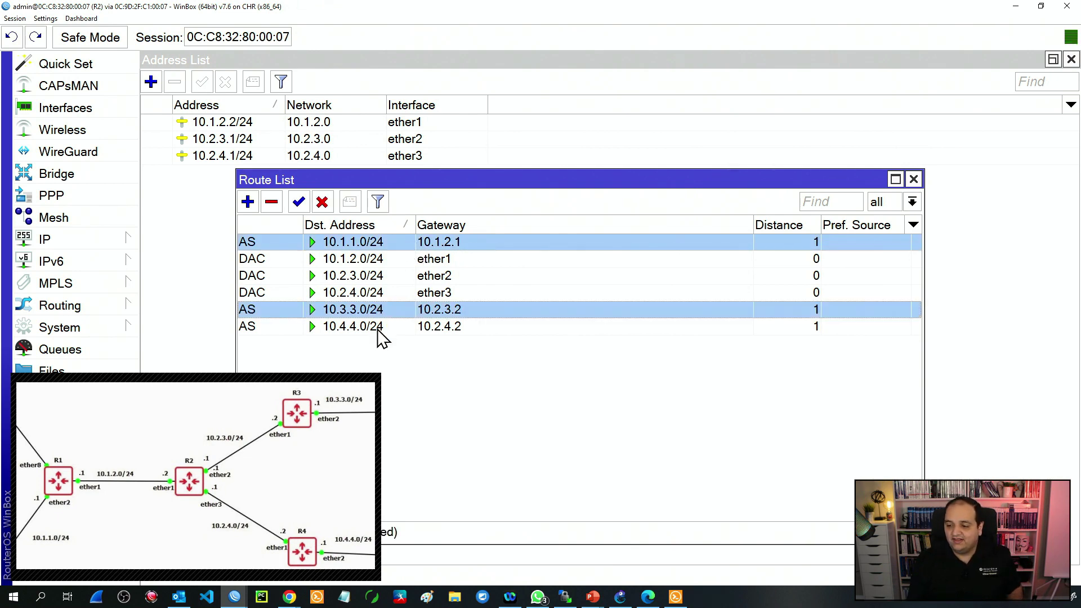
left_click(380, 326, "ctrl")
left_click_drag(356, 261, 372, 303)
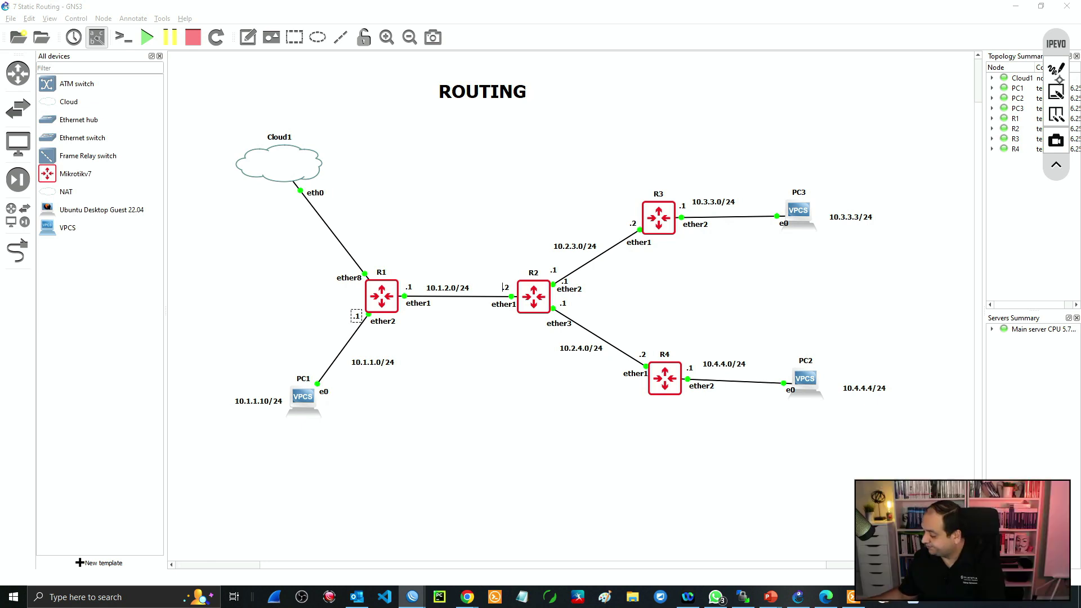
On the GNS3 topology, box R3 and mark 10.2.3.0/24 and 10.3.3.0/24 with C and the other four networks with R
left_click(1056, 69)
mouse_move(626, 172)
left_mouse_down()
mouse_move(714, 168)
mouse_move(631, 248)
mouse_move(625, 172)
left_mouse_up()
left_click_drag(581, 219, 584, 230)
left_click_drag(740, 178, 740, 187)
mouse_move(370, 393)
left_mouse_down()
mouse_move(374, 378)
mouse_move(388, 392)
left_mouse_up()
left_click_drag(438, 276, 456, 274)
left_click_drag(583, 380, 598, 376)
mouse_move(738, 334)
left_mouse_down()
mouse_move(732, 356)
mouse_move(749, 351)
left_mouse_up()
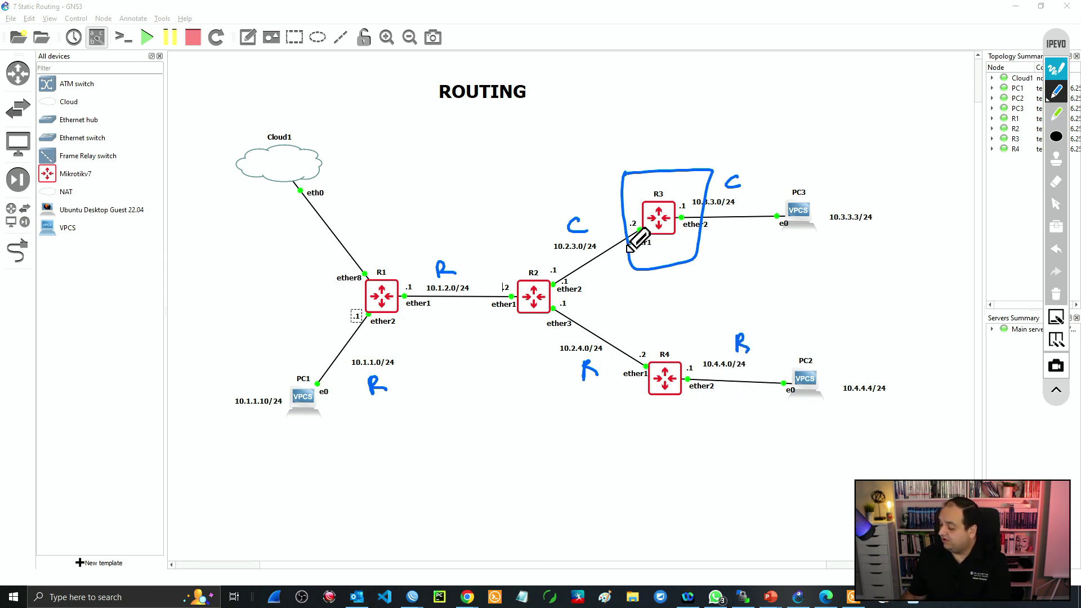
Draw an arrow from R3 towards R2 and circle R2's label and its .1 next-hop address on the 10.2.3.0/24 link
mouse_move(626, 254)
left_mouse_down()
mouse_move(577, 281)
mouse_move(590, 280)
left_mouse_up()
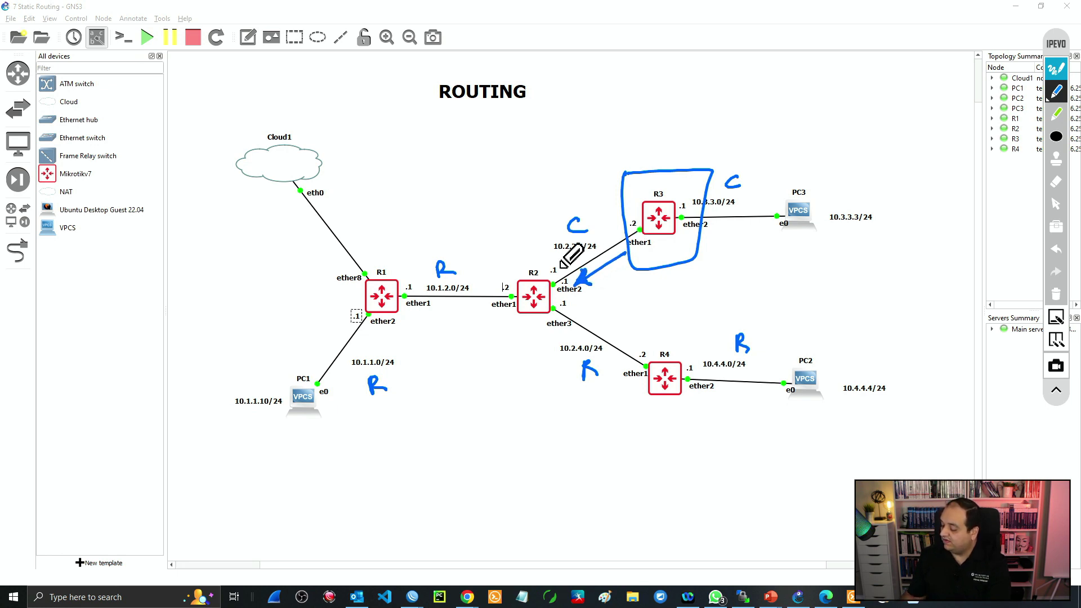
mouse_move(568, 261)
left_mouse_down()
mouse_move(543, 279)
mouse_move(570, 264)
left_mouse_up()
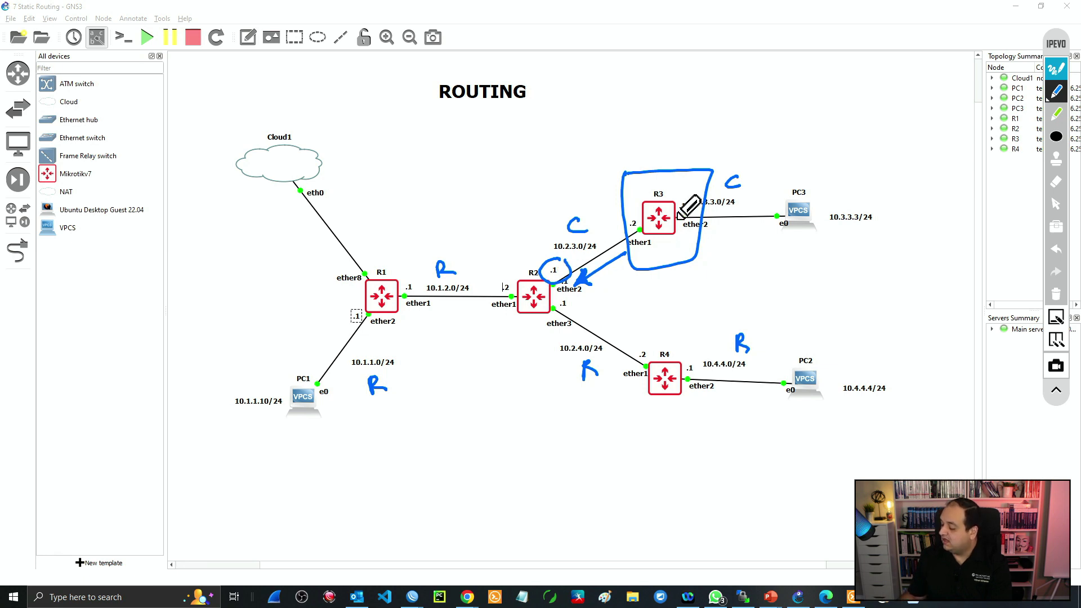
mouse_move(545, 262)
left_mouse_down()
mouse_move(523, 276)
mouse_move(546, 264)
left_mouse_up()
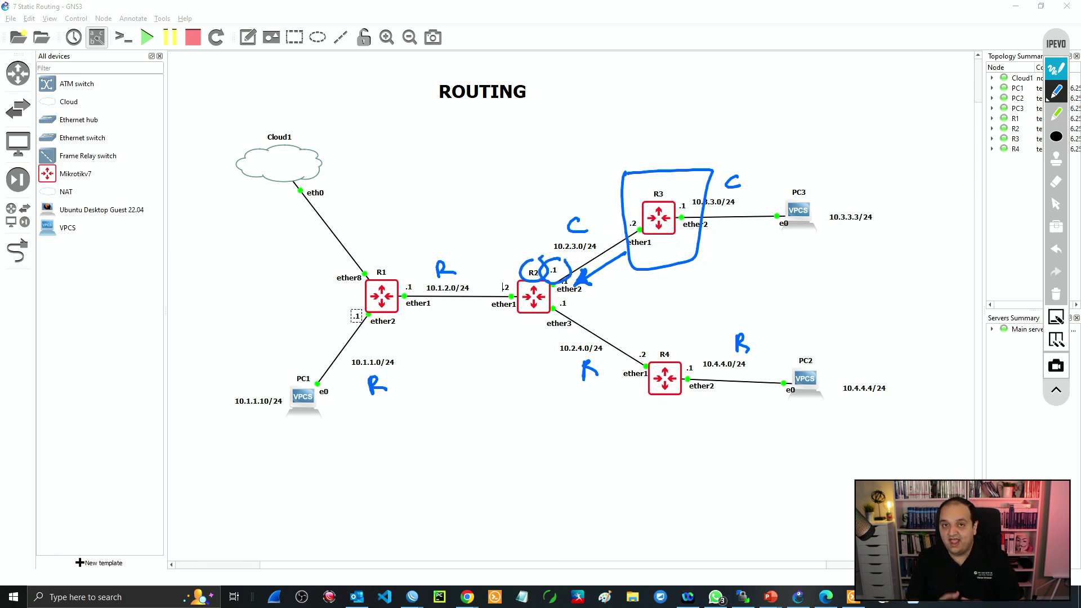
Underline R3's remote networks 10.1.1.0/24, 10.1.2.0/24, 10.2.4.0/24 and 10.4.4.0/24 on the topology
left_click_drag(349, 372, 413, 370)
left_click_drag(423, 277, 488, 276)
left_click_drag(560, 362, 614, 357)
left_click_drag(708, 372, 765, 369)
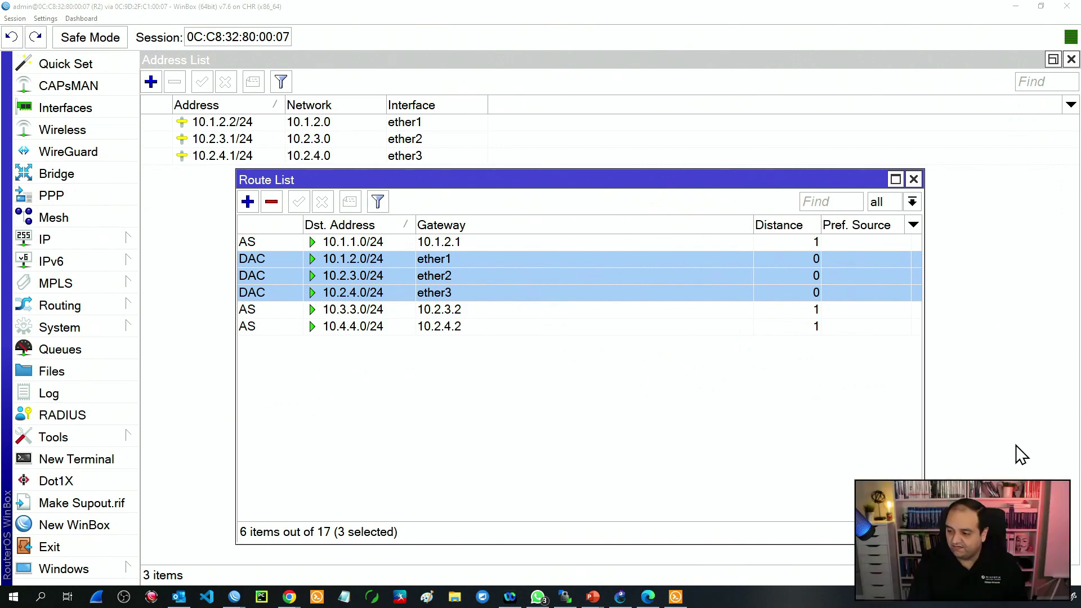
Switch to R3's WinBox session, open its IP route list and move the list clear of the address entries
mouse_move(234, 596)
left_click(326, 540)
left_click(130, 240)
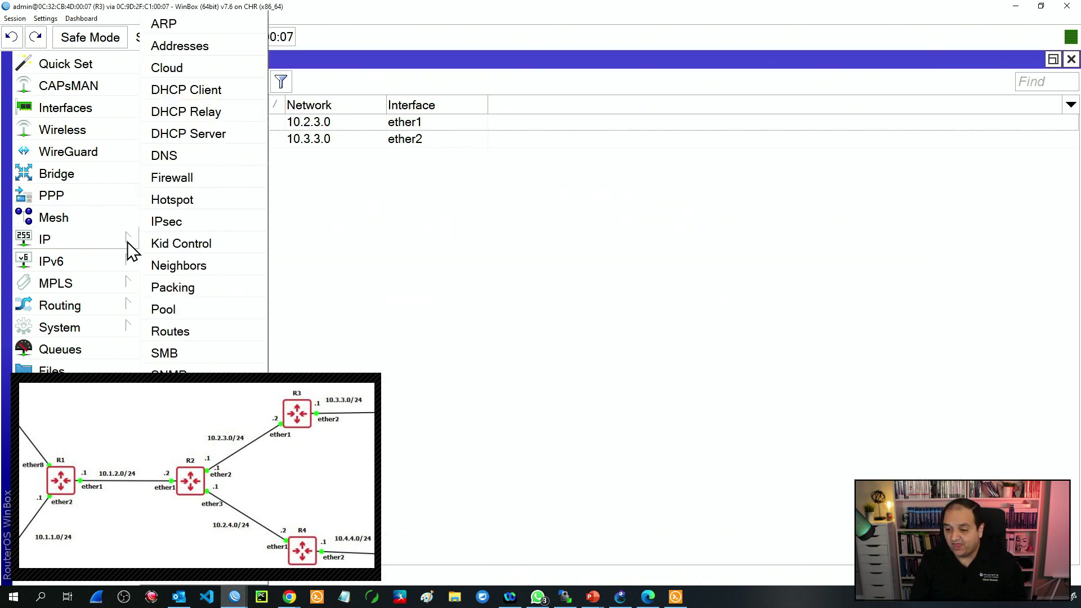
left_click(188, 332)
left_click_drag(344, 147, 261, 180)
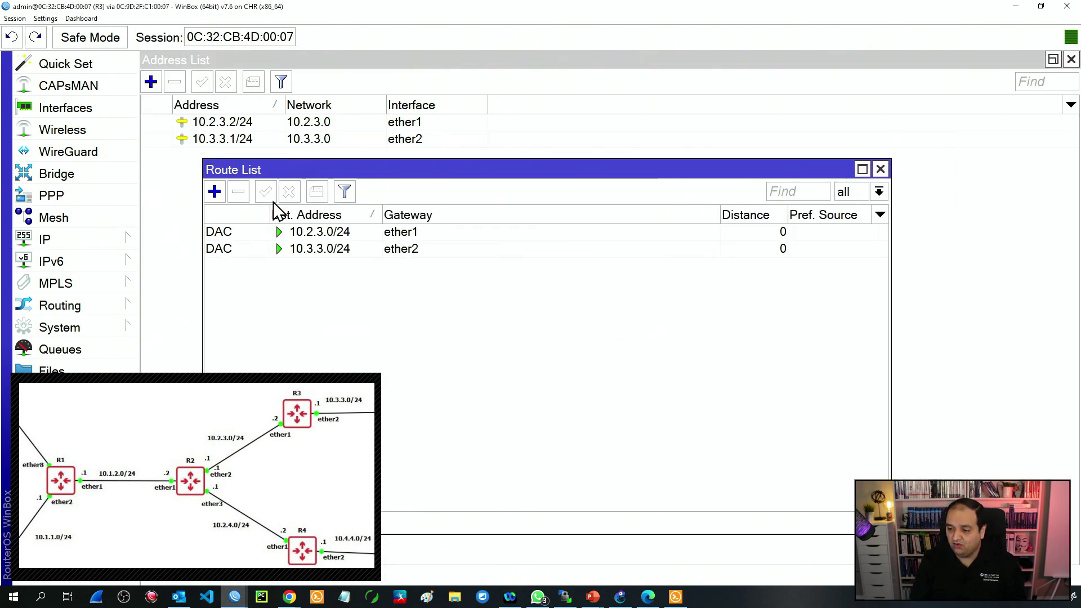
Add a static route on R3 to 10.1.1.0/24 with gateway 10.2.3.1
left_click(216, 192)
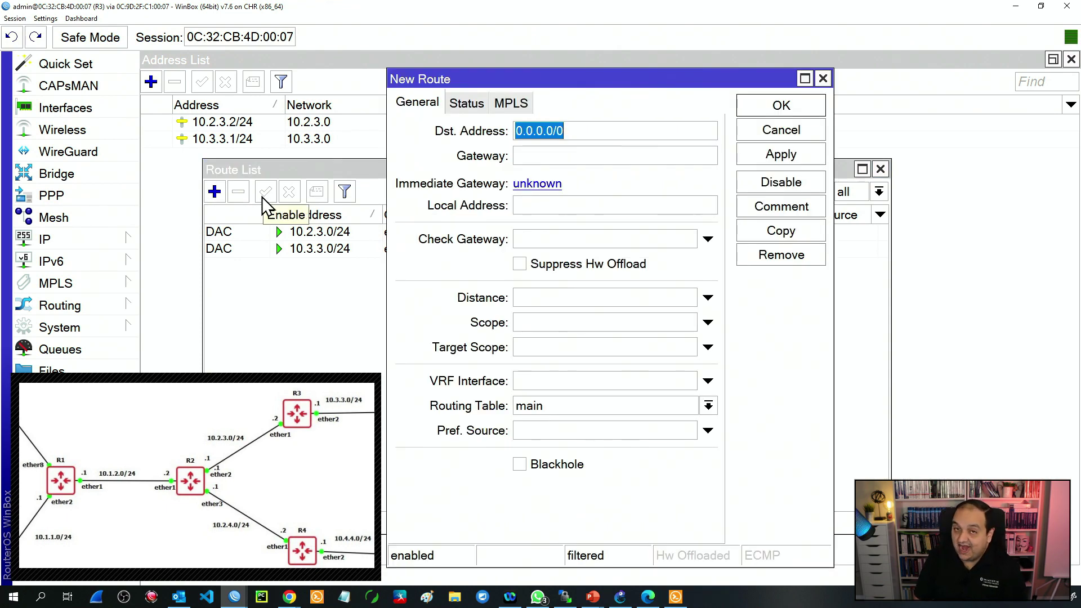
type("10.1.1.0/24")
left_click(538, 152)
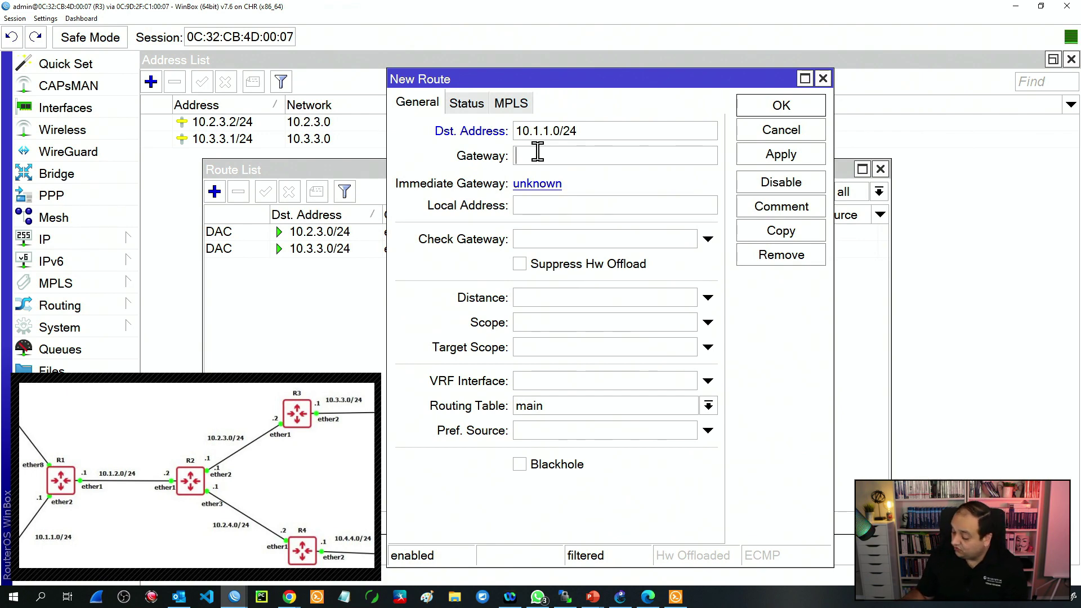
type("10")
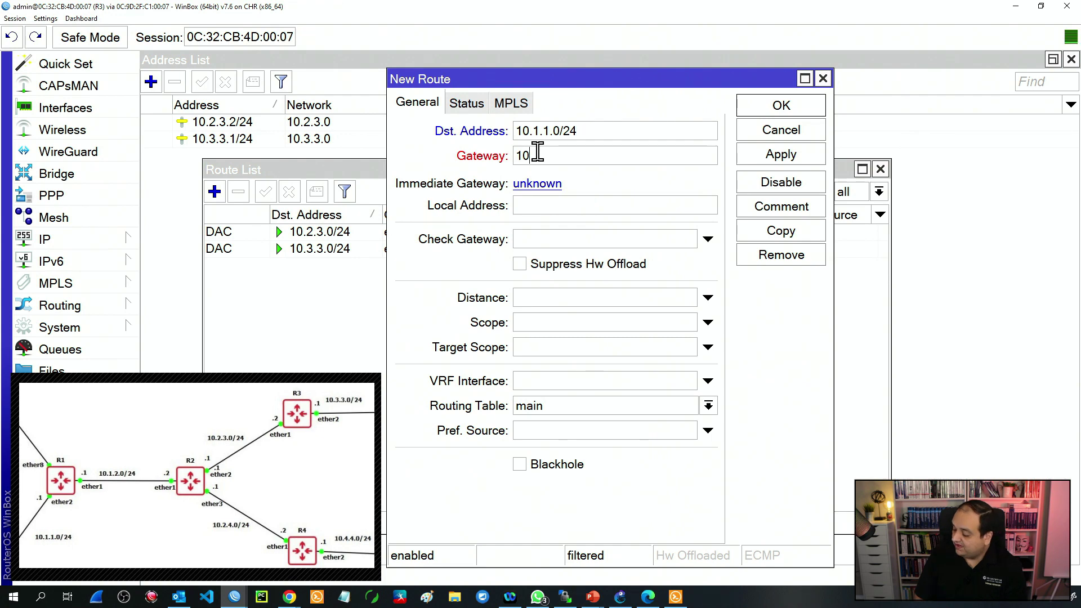
type(".2.3.1")
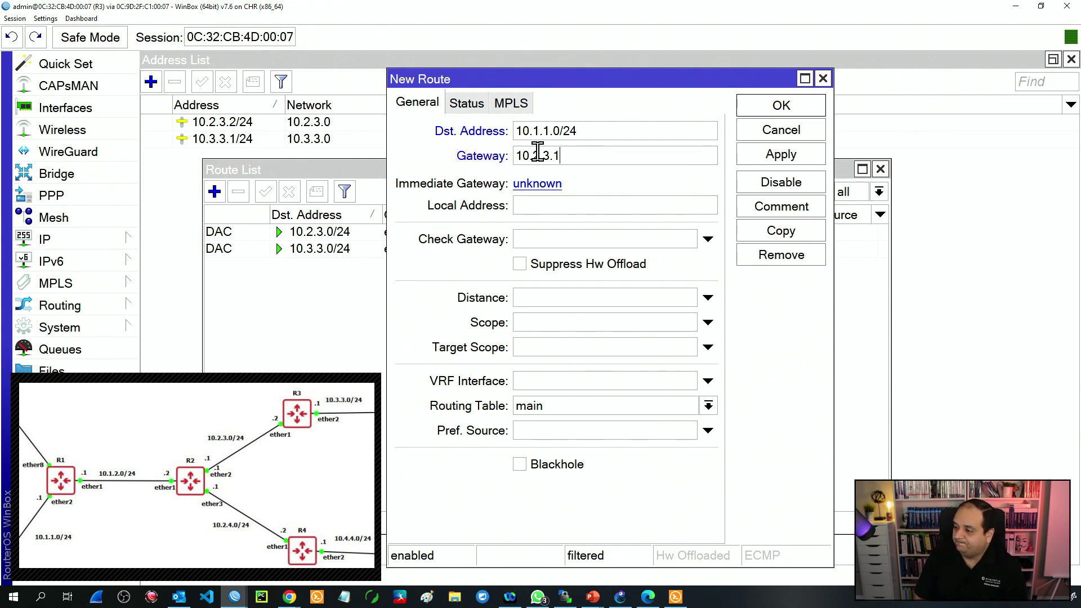
left_click(749, 114)
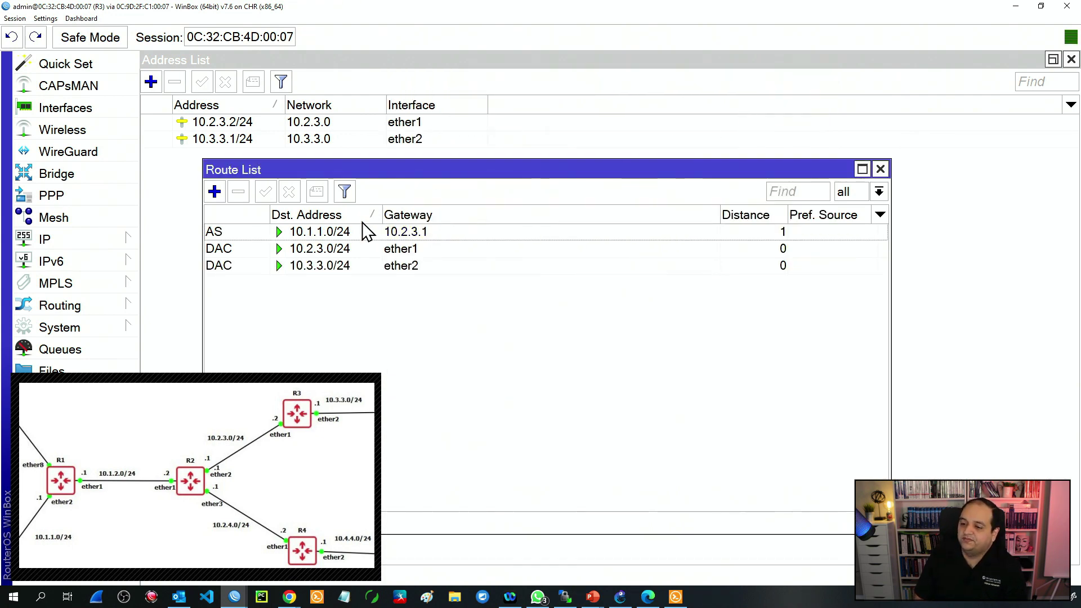
Add a static route on R3 to 10.1.2.0/24 with gateway 10.2.3.1
left_click(214, 192)
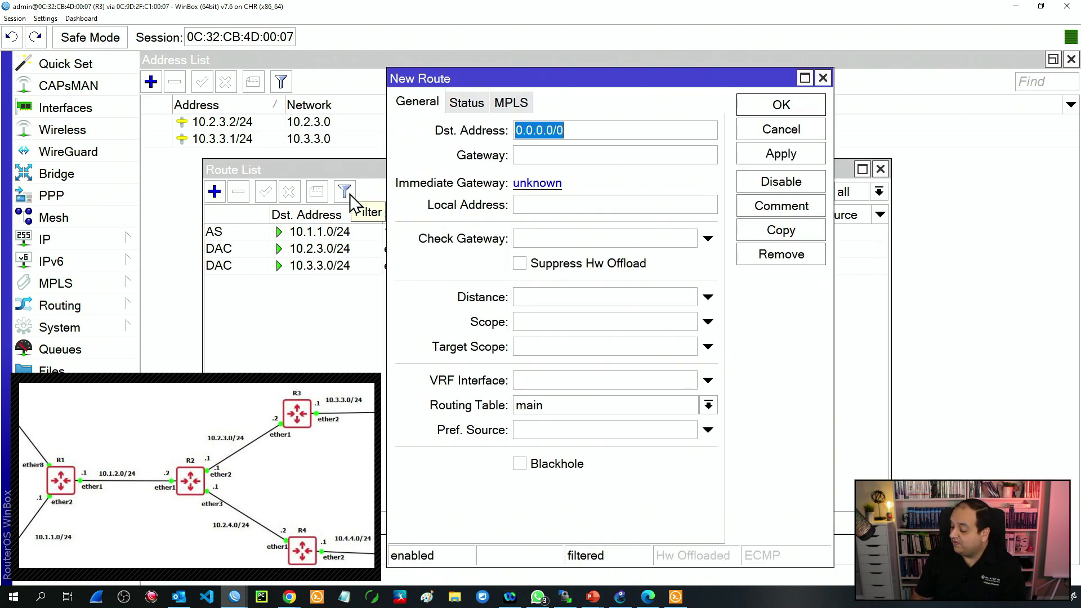
type("1")
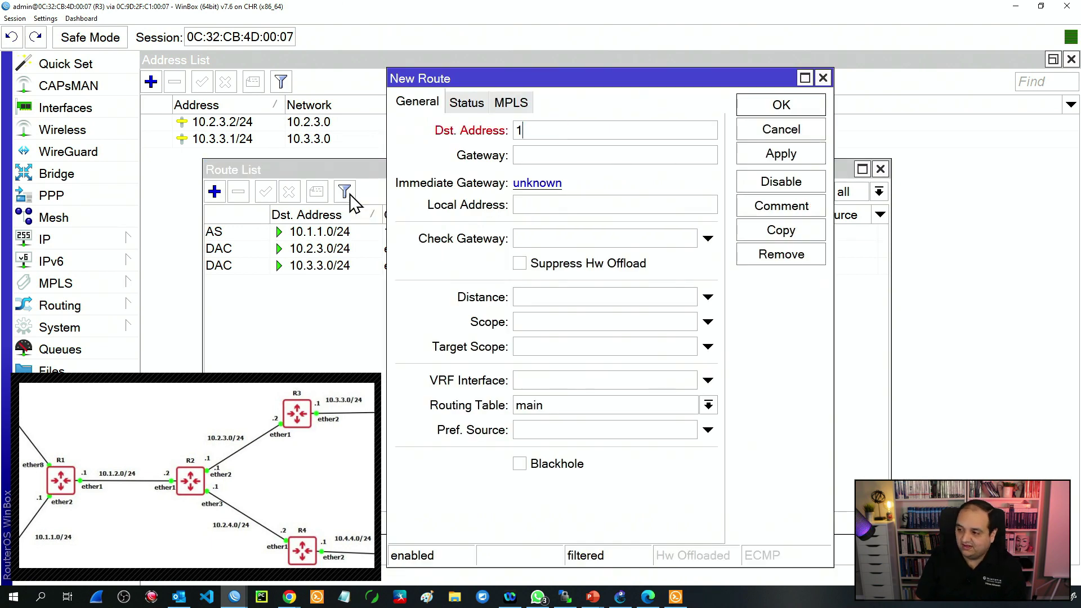
type("0.1.2.0/24")
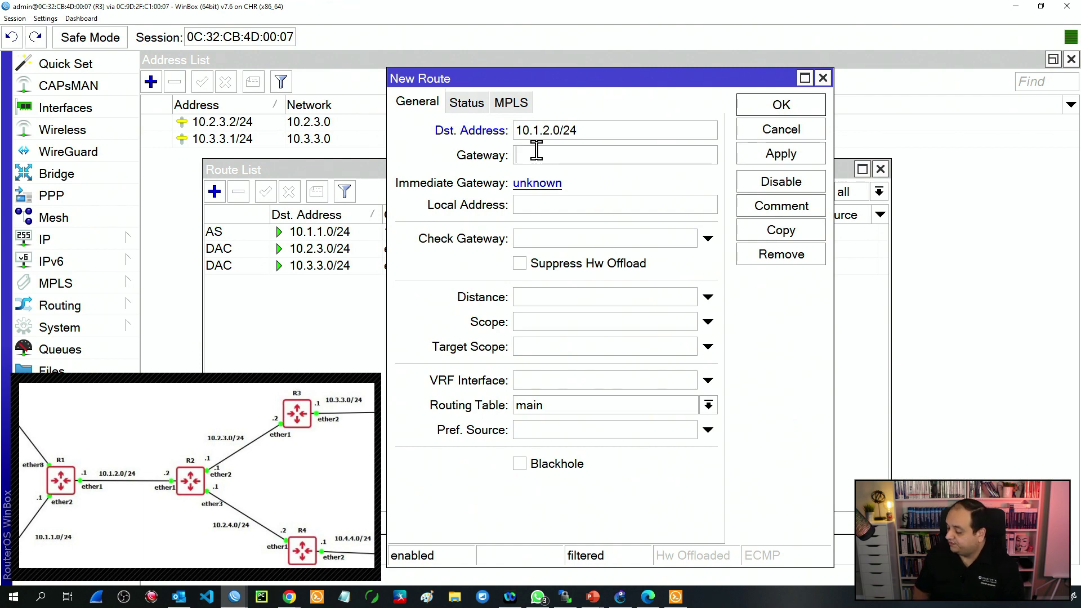
type("10.2.3.")
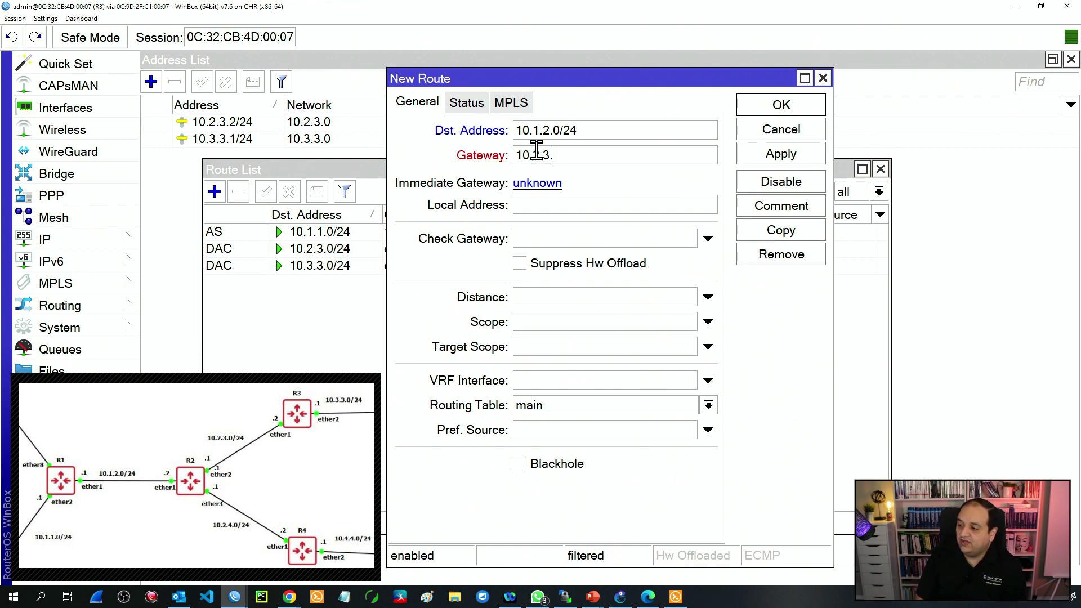
type("1")
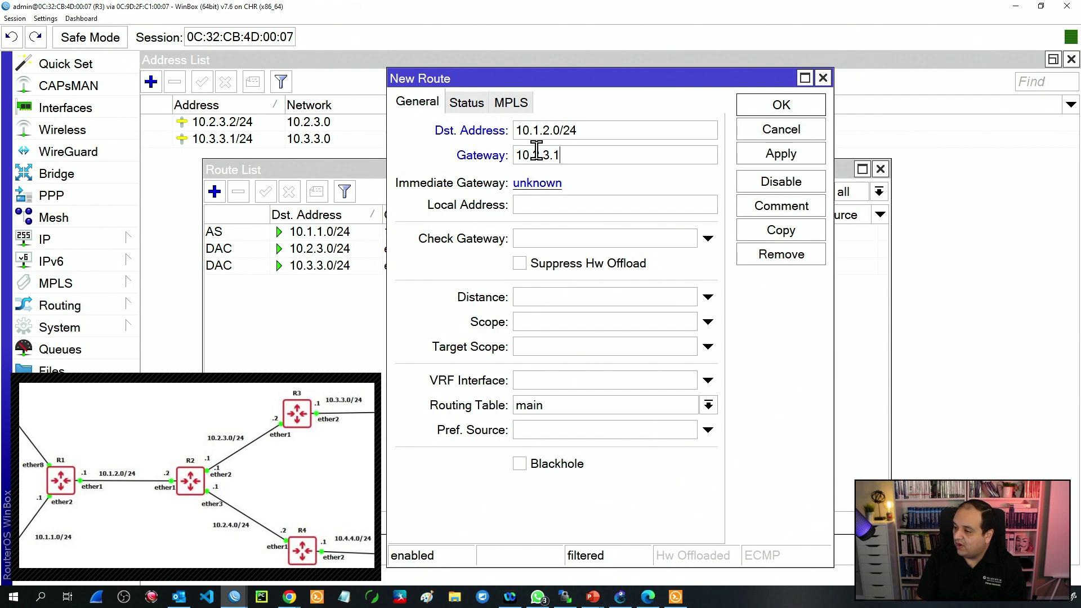
left_click(779, 106)
left_click(363, 282)
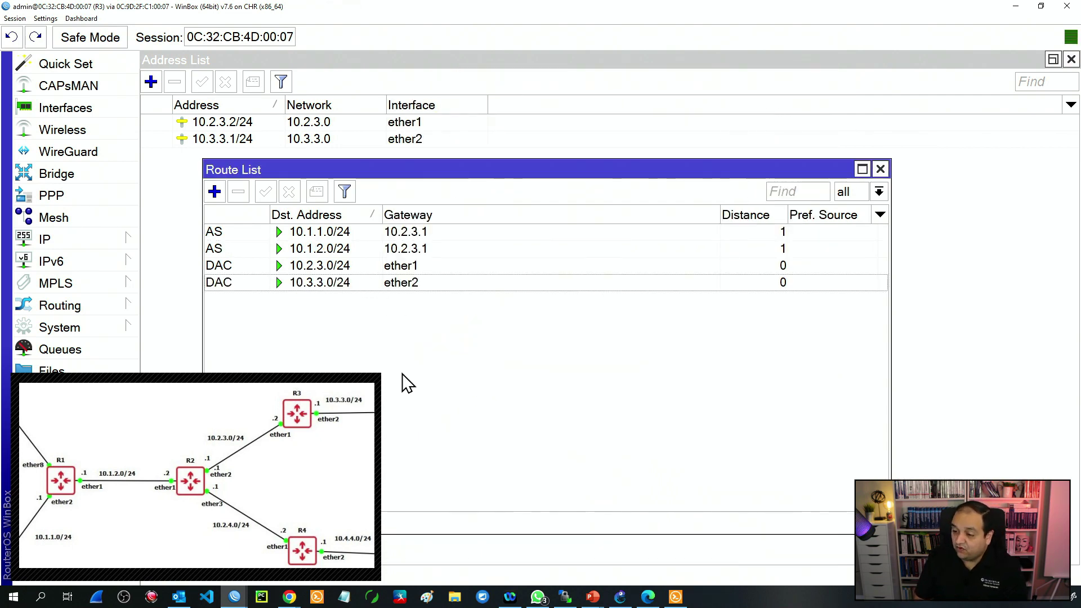
Add a static route on R3 to 10.2.4.0/24 with gateway 10.2.3.1
left_click(214, 191)
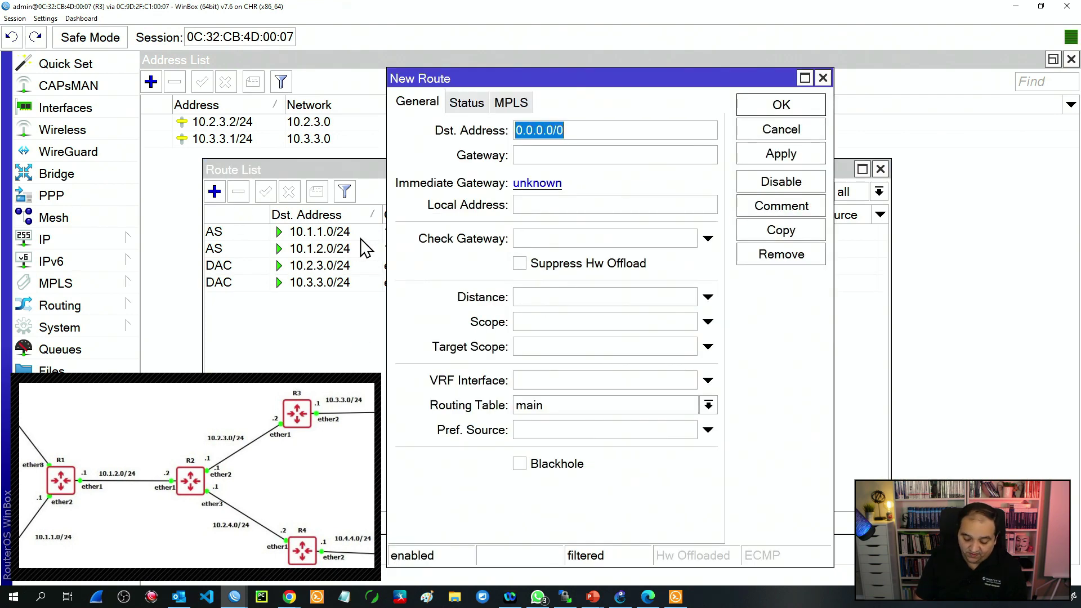
type("10.2.4")
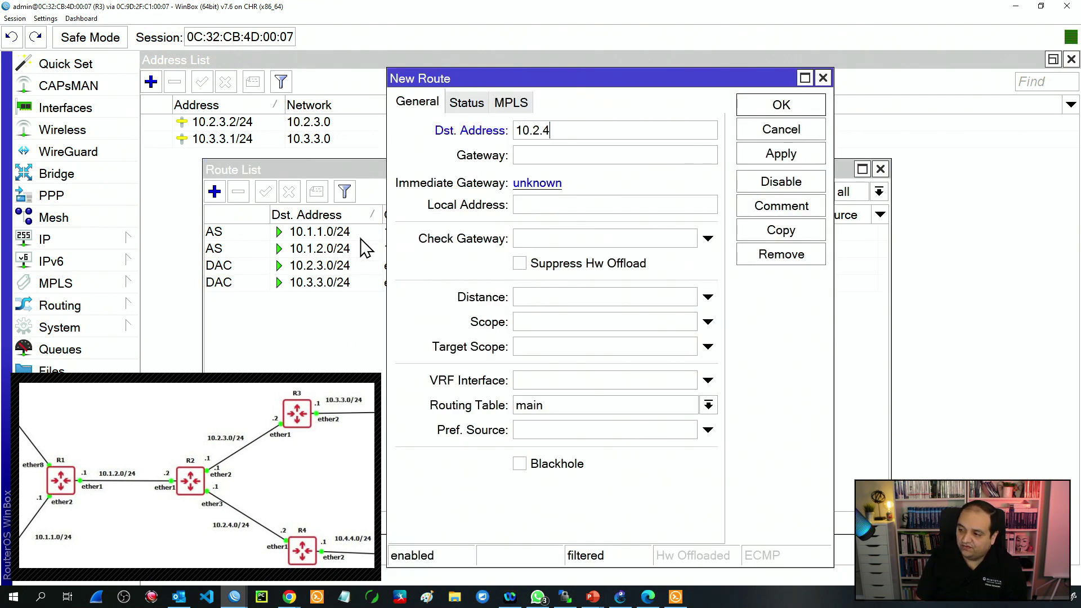
type(".0/24")
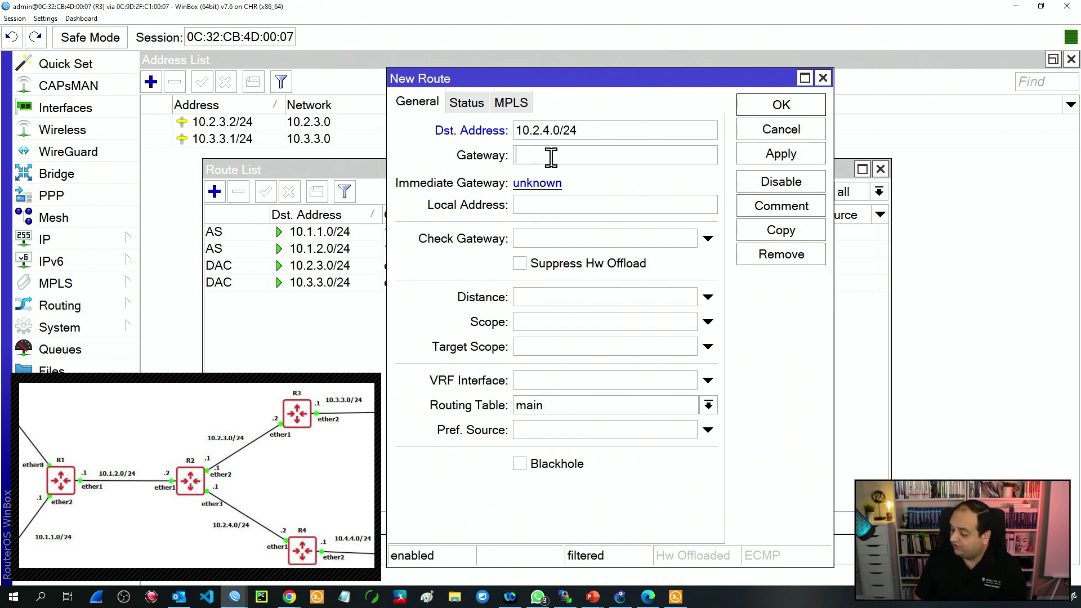
type("10.2.3.1")
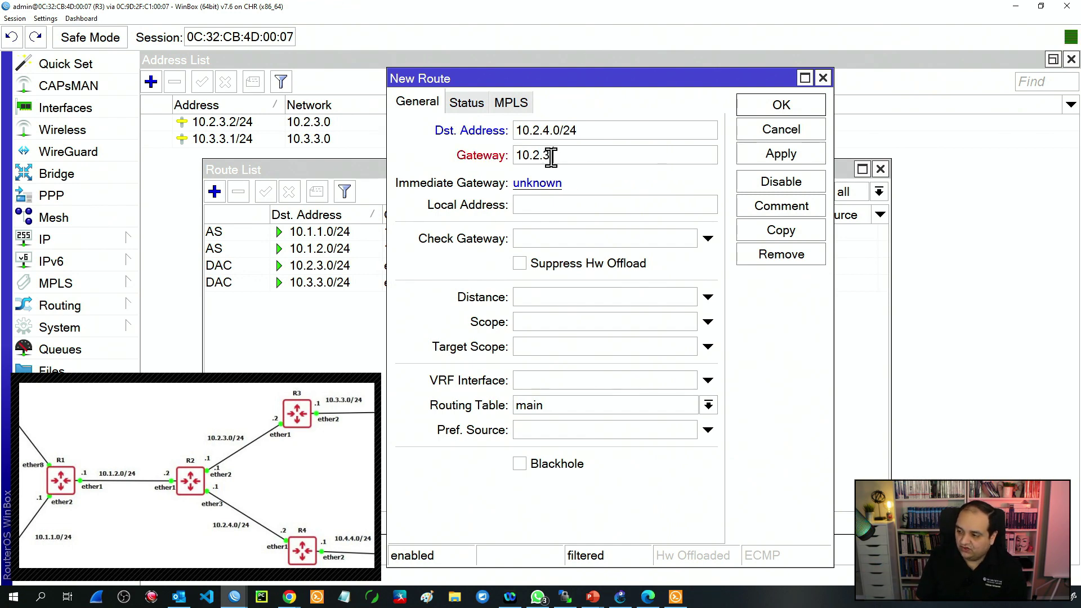
left_click(776, 105)
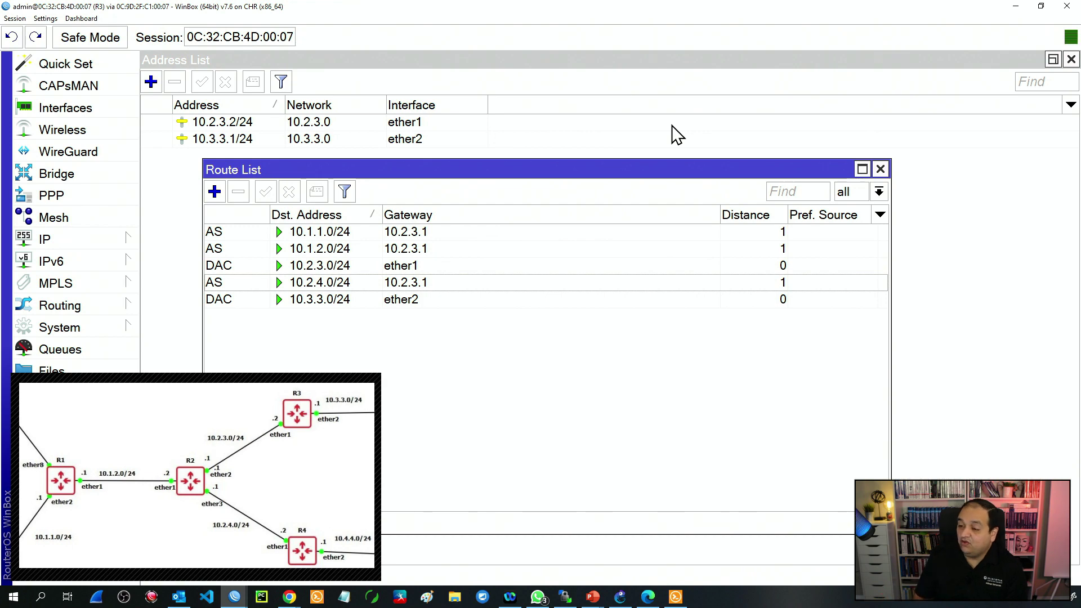
Add a static route on R3 to 10.4.4.0/24 with gateway 10.2.3.1
left_click(214, 192)
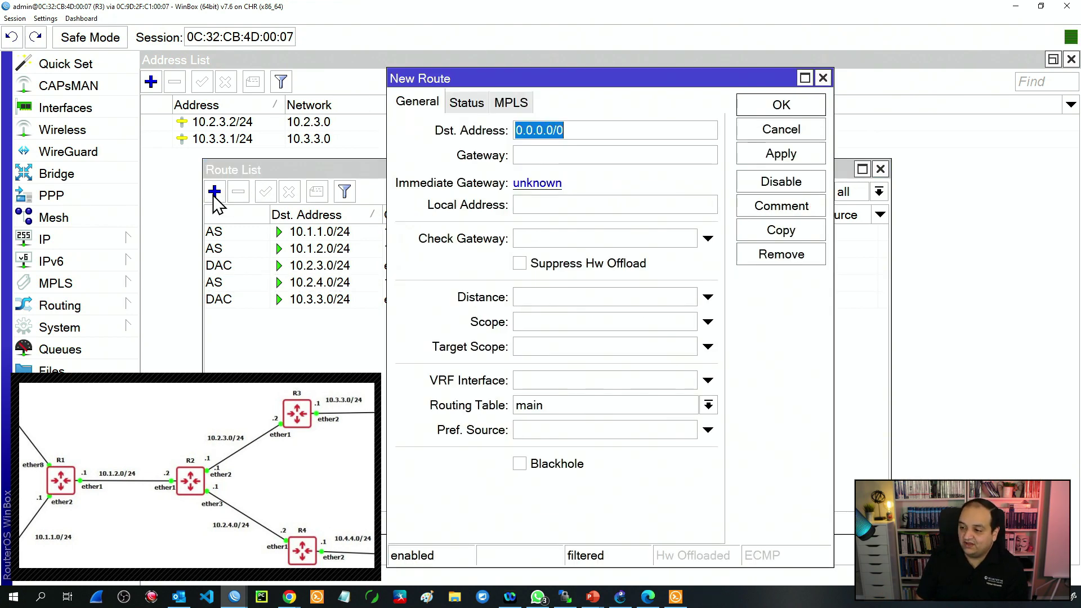
type("10.4.")
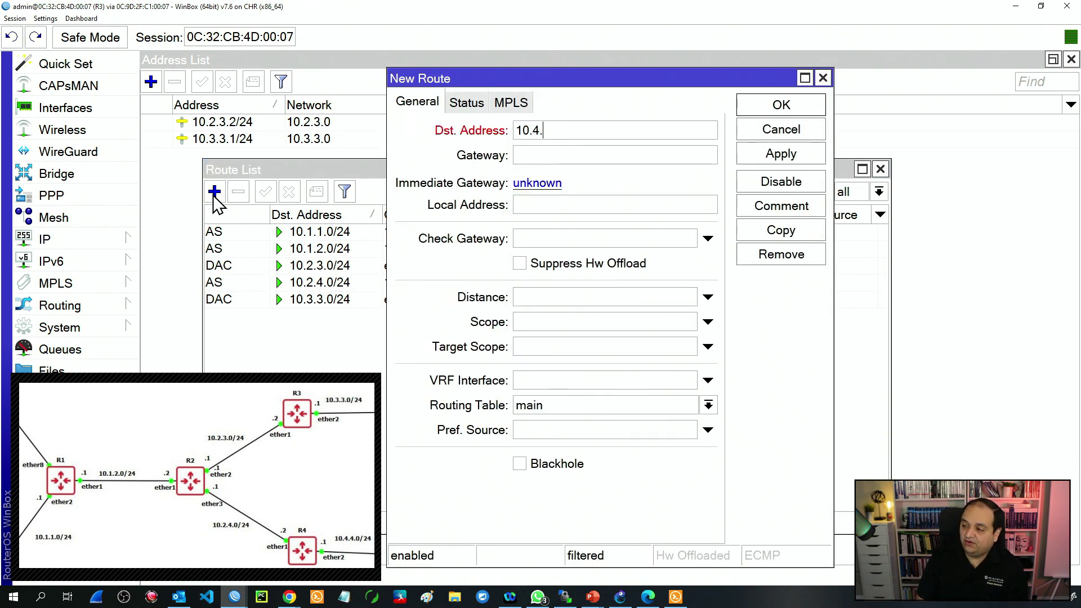
type("4.0/24")
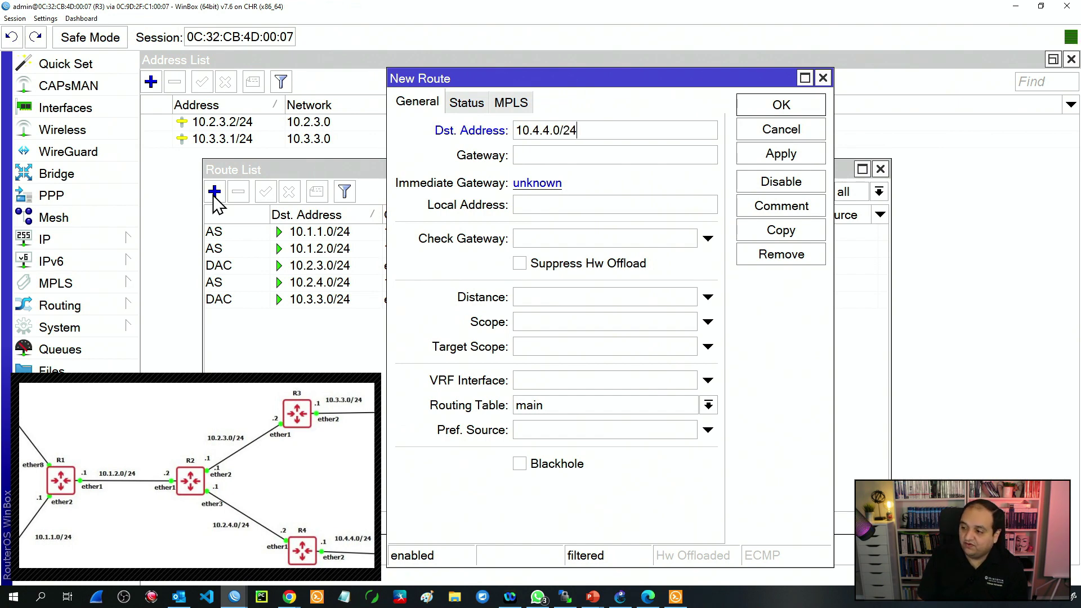
left_click(539, 152)
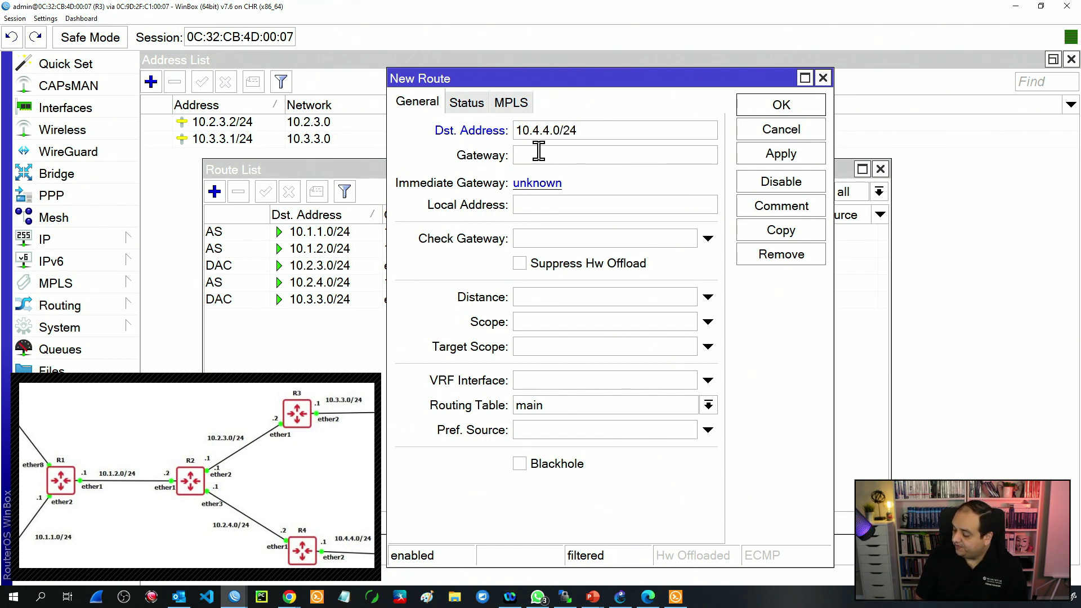
type("10.")
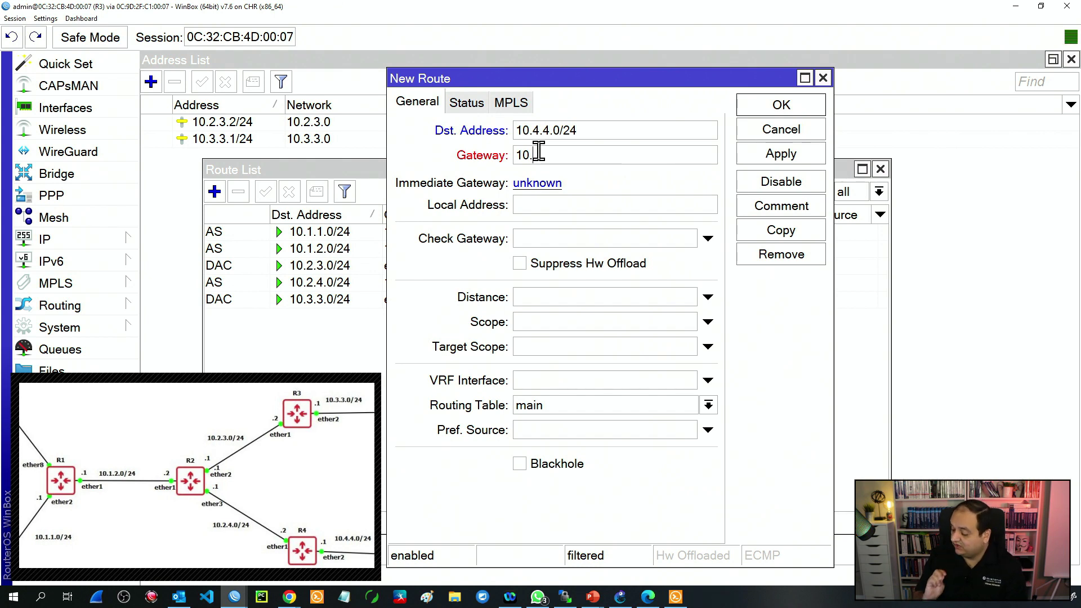
type("2.3.1")
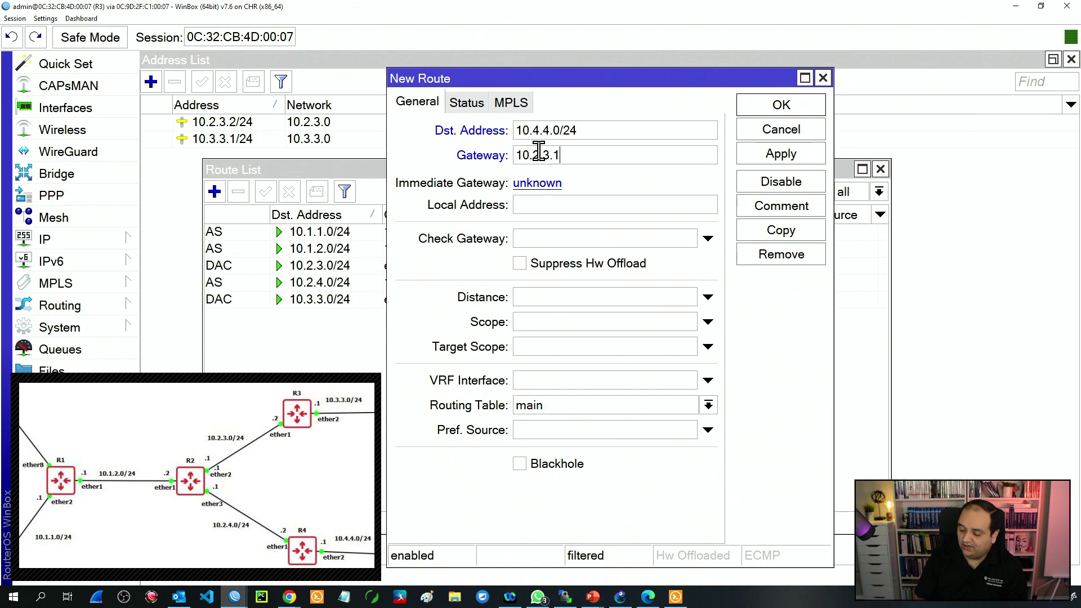
key("Return")
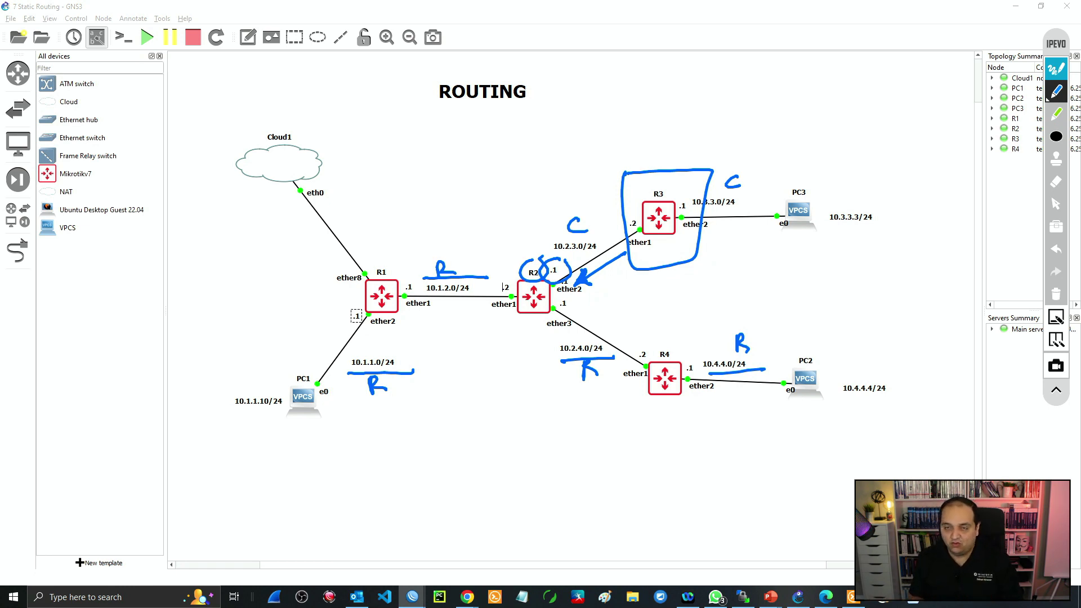
Clear the old annotations, circle R4 and mark its connected networks 10.2.4.0/24 and 10.4.4.0/24 with C
left_click(1056, 294)
mouse_move(667, 335)
left_mouse_down()
mouse_move(620, 345)
mouse_move(676, 324)
mouse_move(651, 330)
left_mouse_up()
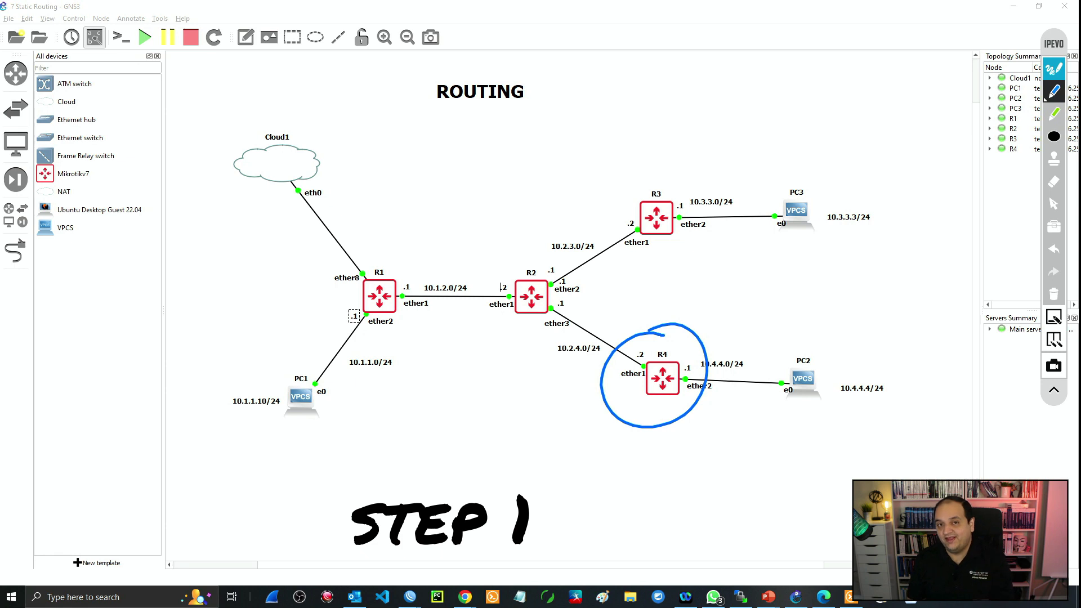
left_click_drag(587, 346, 588, 371)
left_click_drag(747, 337, 747, 349)
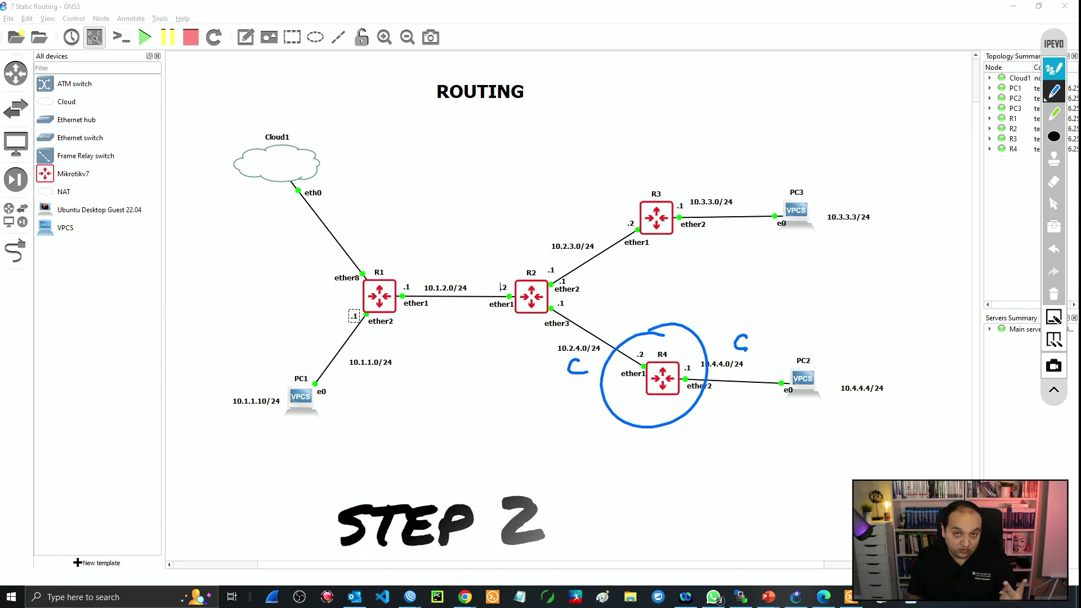
Mark R4's remote networks 10.1.1.0/24, 10.1.2.0/24, 10.3.3.0/24 and 10.2.3.0/24 with R on the topology
left_click_drag(372, 377, 389, 395)
left_click_drag(433, 260, 455, 276)
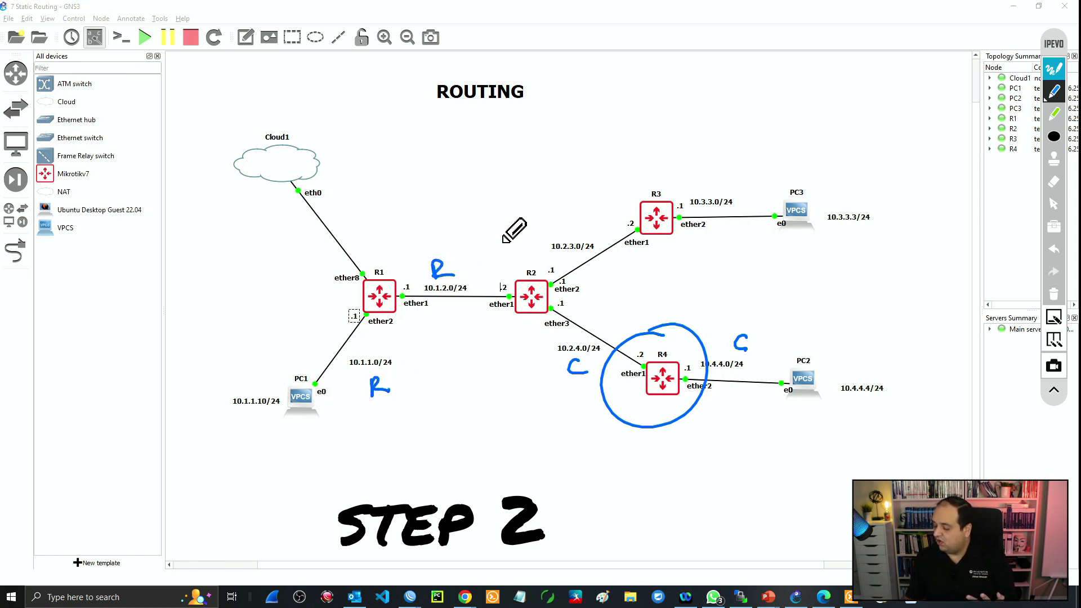
left_click_drag(710, 171, 712, 190)
left_click_drag(711, 172, 725, 189)
mouse_move(553, 214)
left_mouse_down()
mouse_move(554, 232)
mouse_move(574, 232)
left_mouse_up()
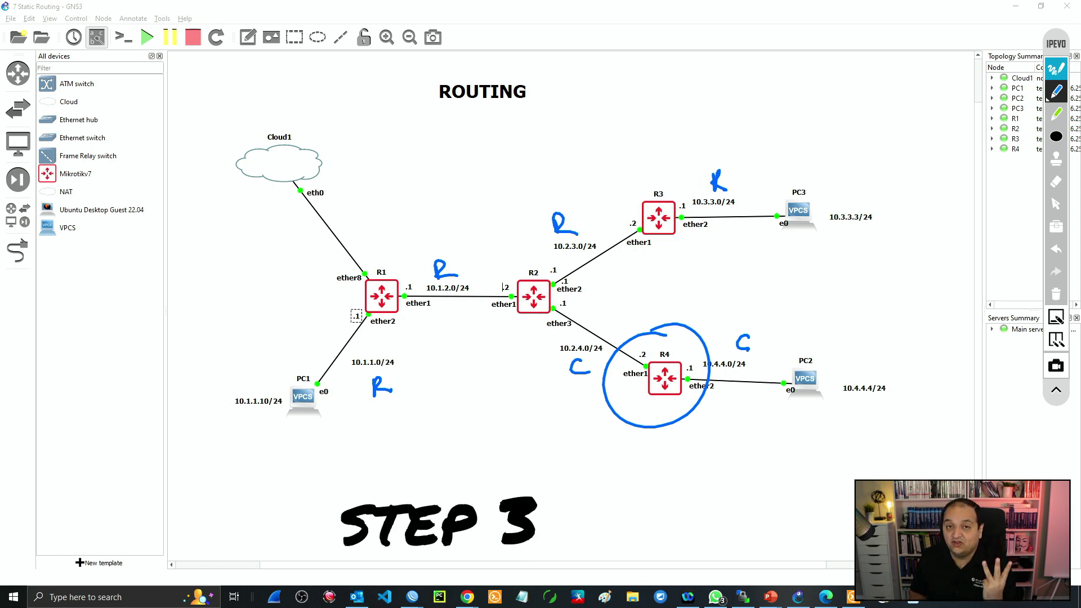
Draw an arrow from R4 towards R2's ether3 address and ring the remote networks with the note "4 S"
left_click_drag(642, 347, 573, 302)
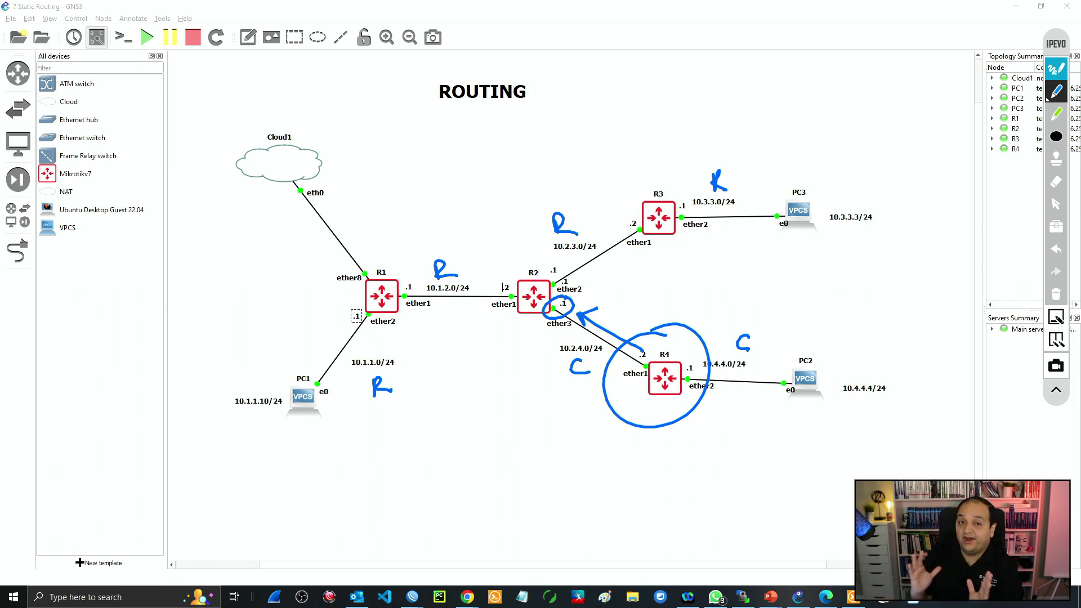
mouse_move(767, 148)
left_mouse_down()
mouse_move(316, 365)
mouse_move(777, 178)
mouse_move(651, 153)
left_mouse_up()
left_click_drag(482, 136, 494, 165)
left_click_drag(482, 136, 488, 189)
left_click_drag(558, 117, 529, 161)
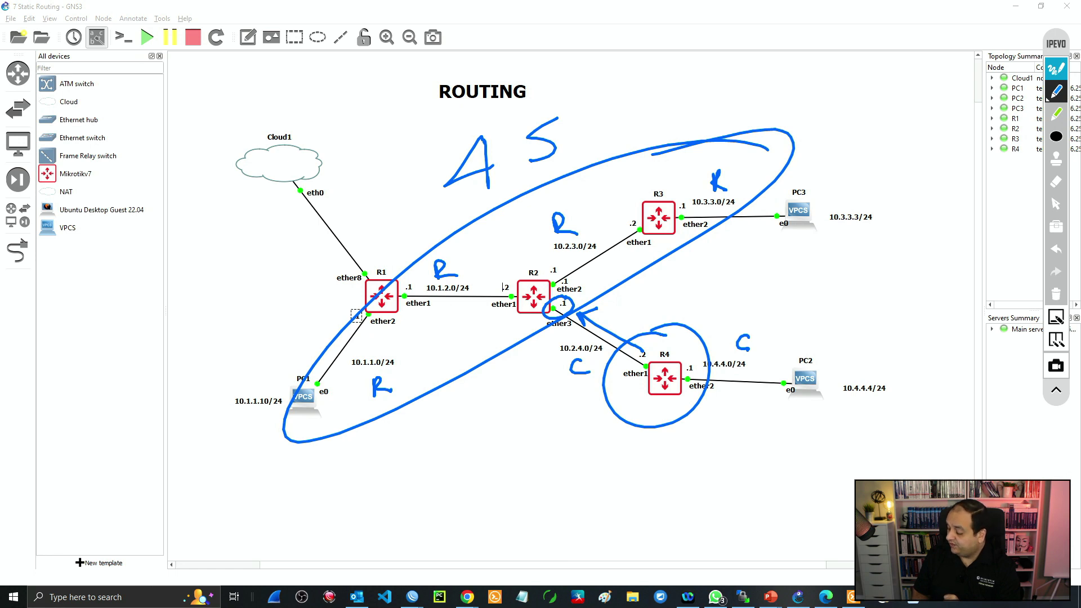
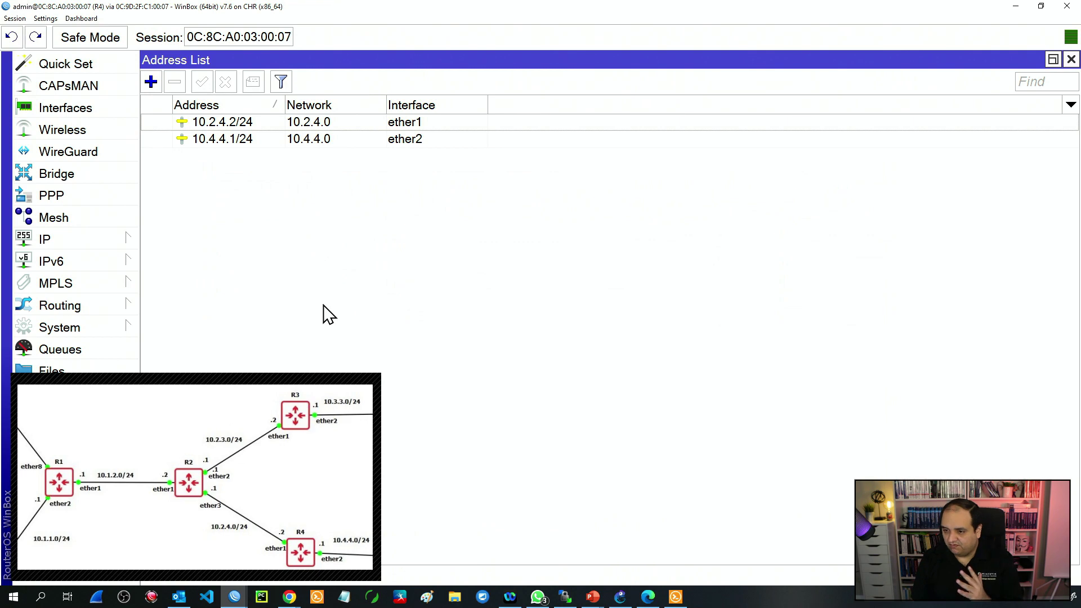
Add a static route on R4 to 10.1.1.0/24 with gateway 10.2.4.1
left_click(120, 241)
left_click(181, 335)
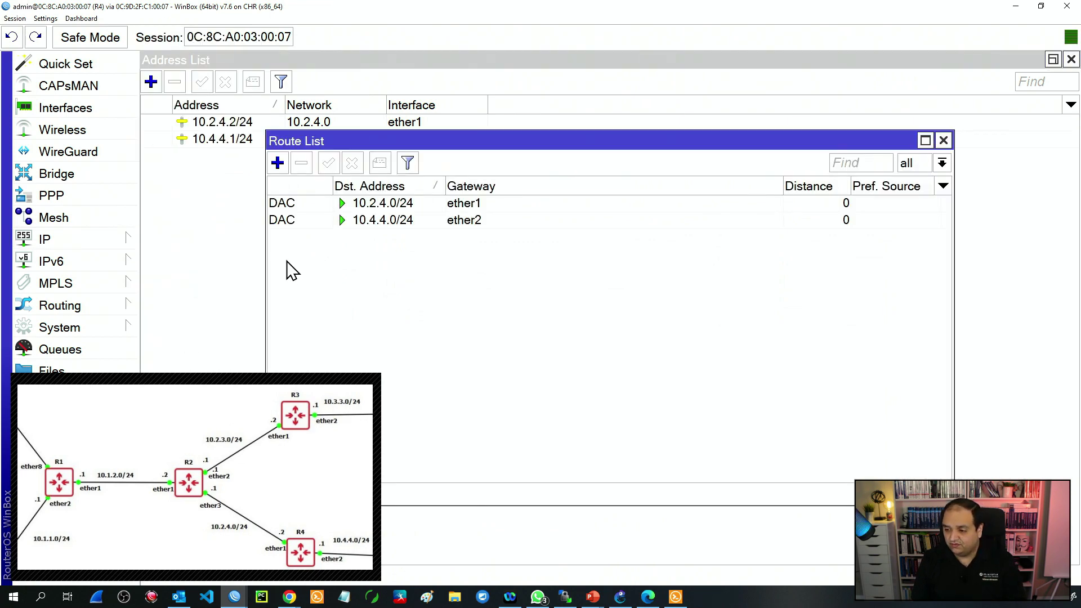
left_click(277, 163)
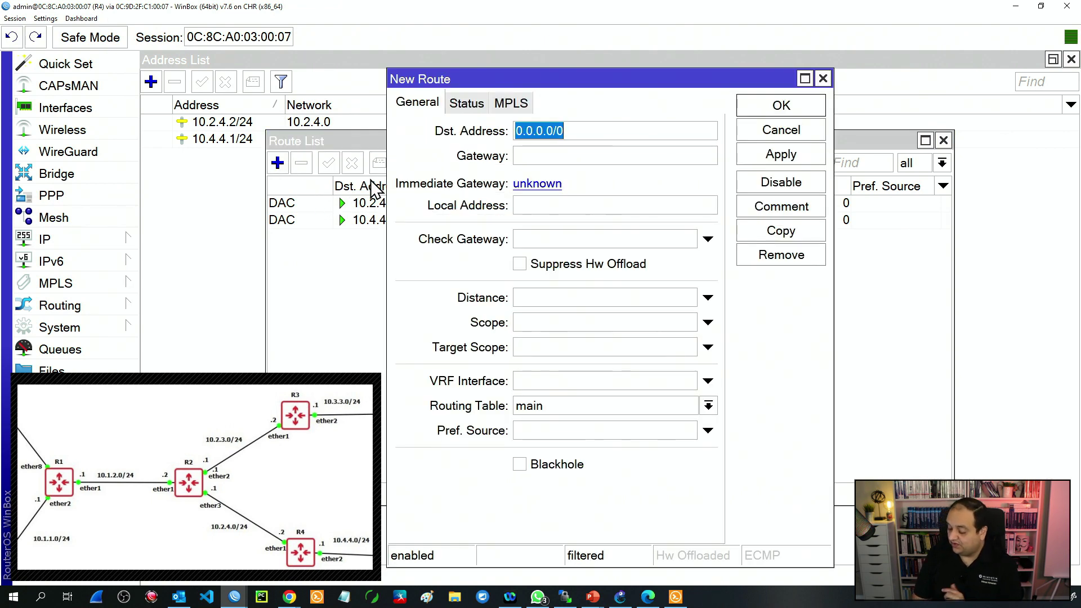
type("10.")
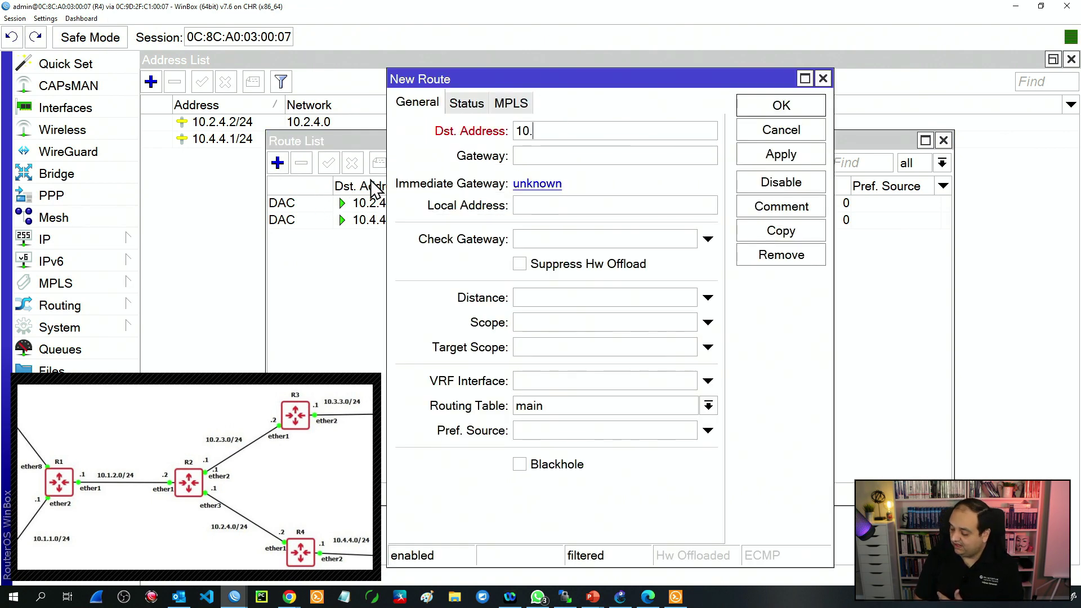
type("1.1.0/24")
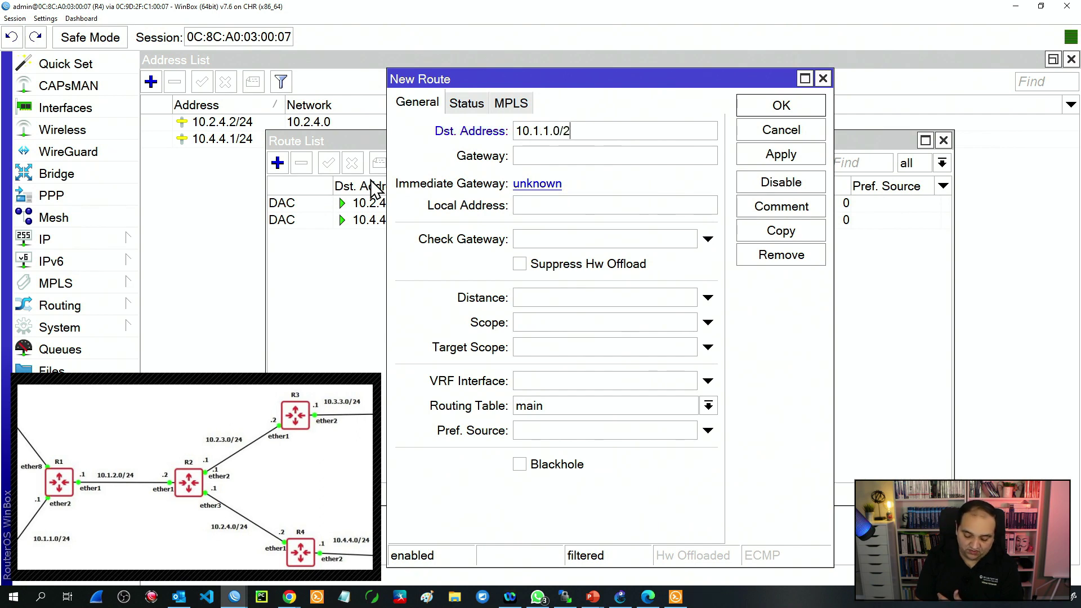
left_click(523, 156)
type("10.2.4.1")
left_click(780, 105)
Add a static route on R4 to 10.1.2.0/24 with gateway 10.2.4.1
left_click(277, 167)
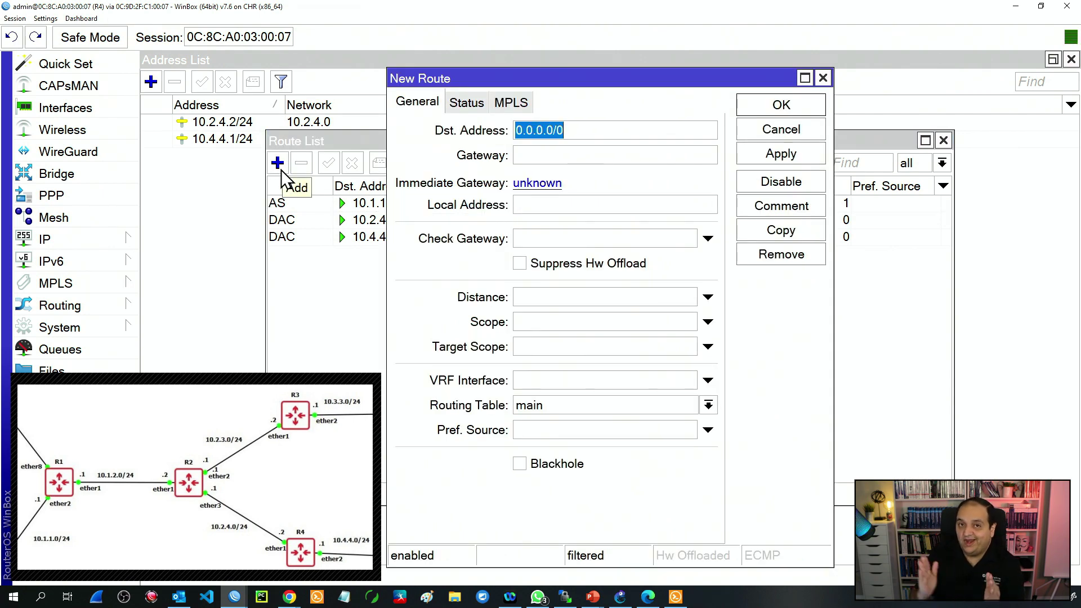
type("10.")
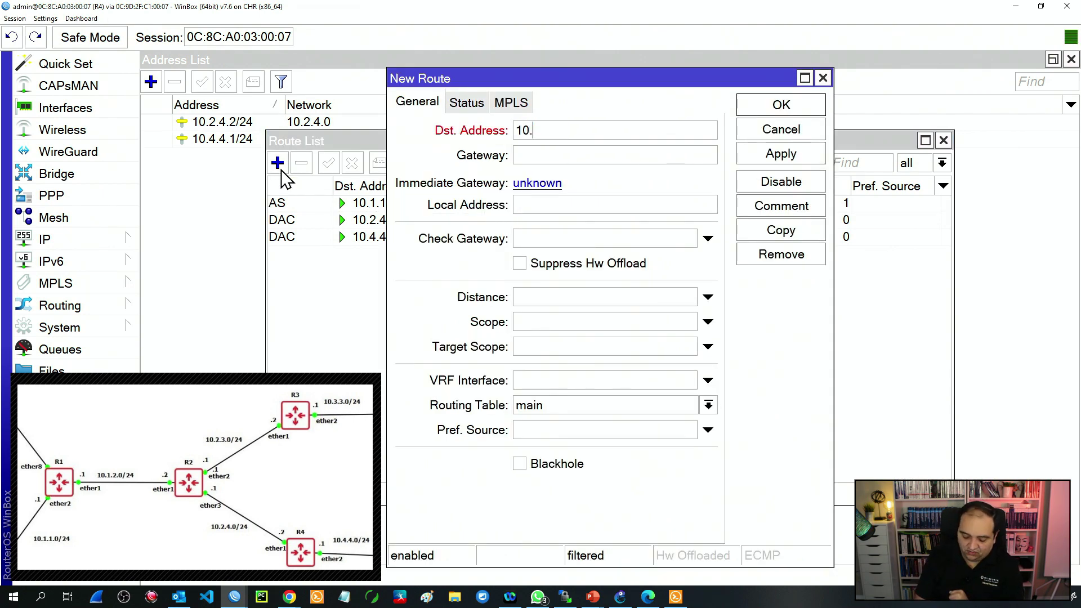
type("1.2.0/24")
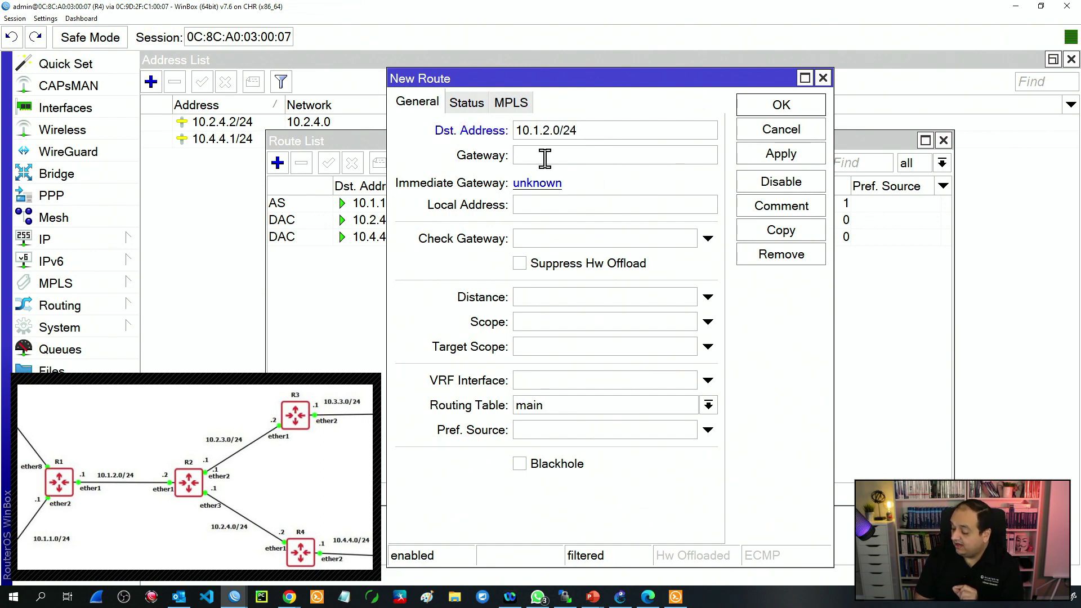
type("10.2.4.1")
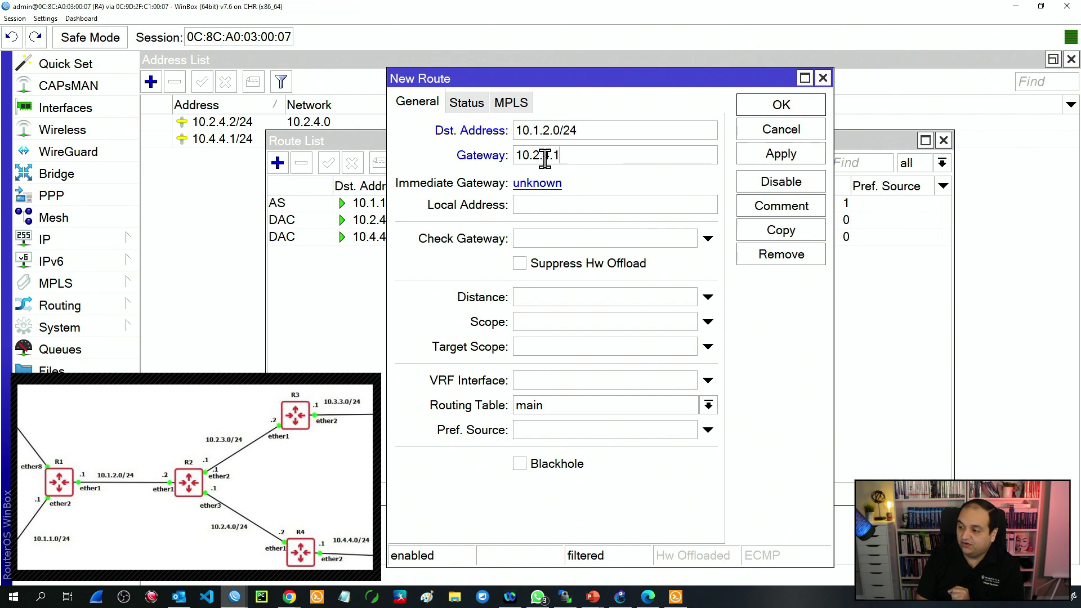
key("Return")
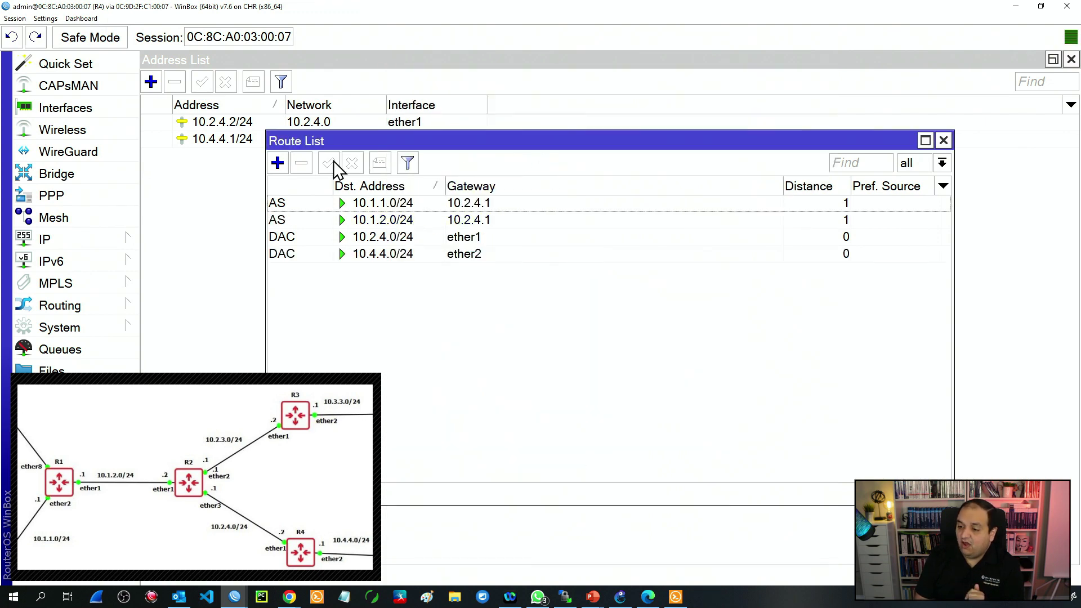
Add a static route on R4 to 10.3.3.0/24 with gateway 10.2.4.1
left_click(277, 164)
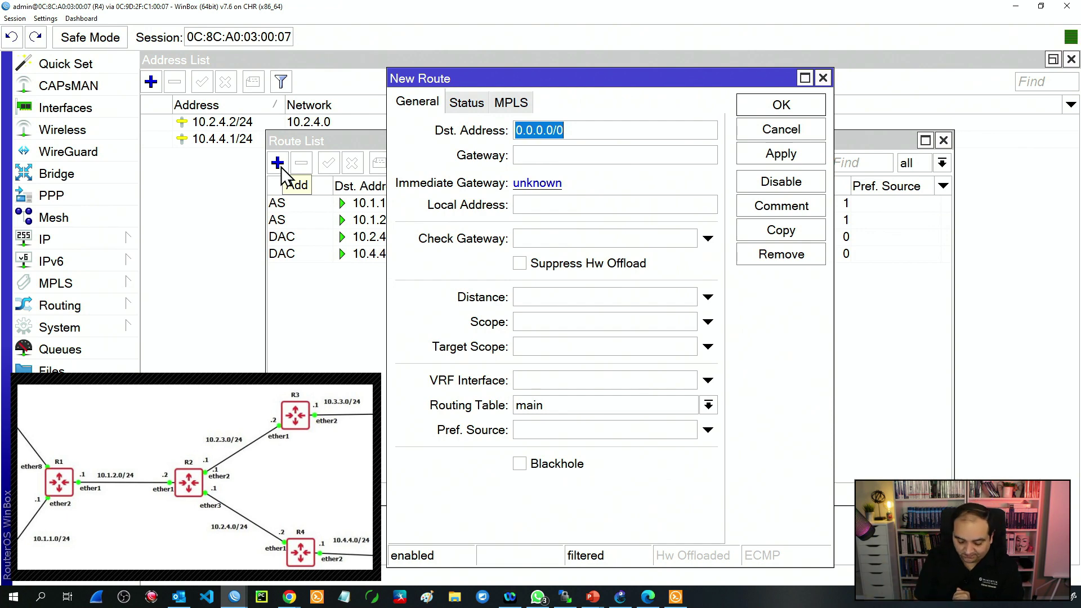
type("10.3.")
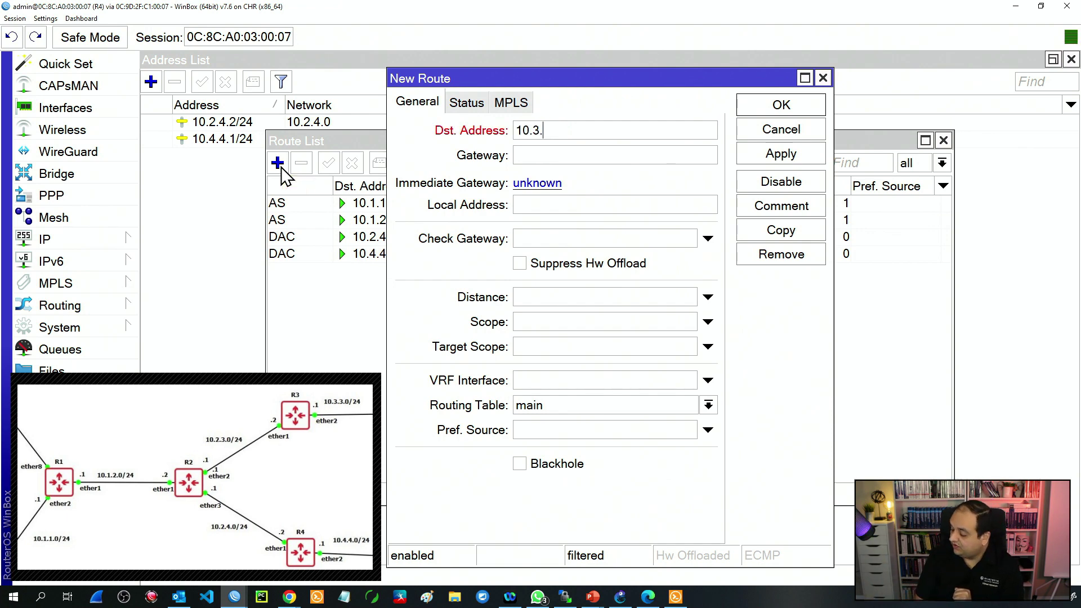
type("3.0/24")
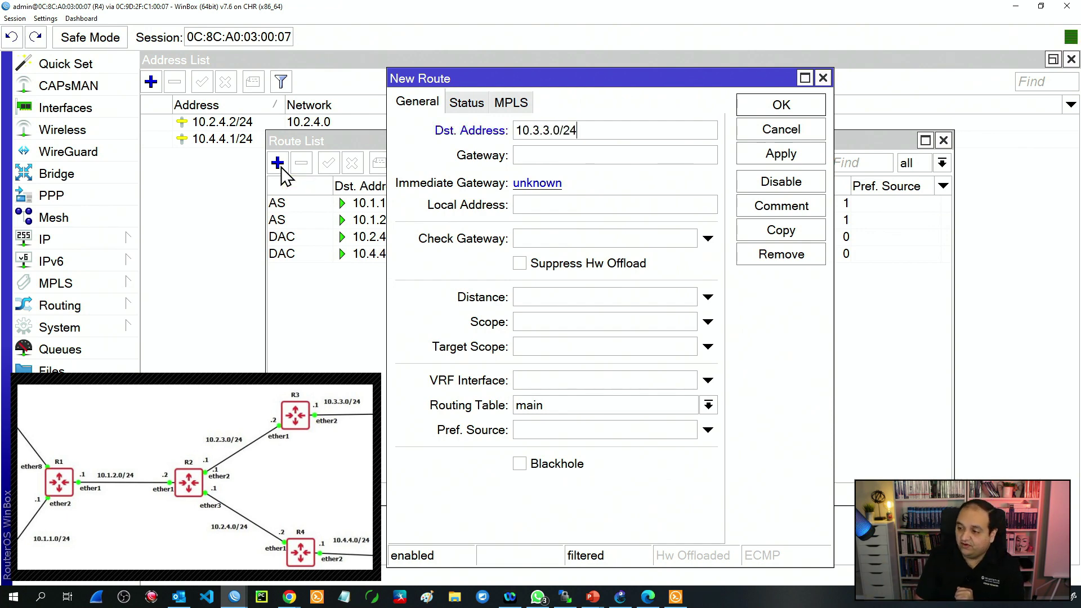
left_click(560, 157)
type("10.2.4.")
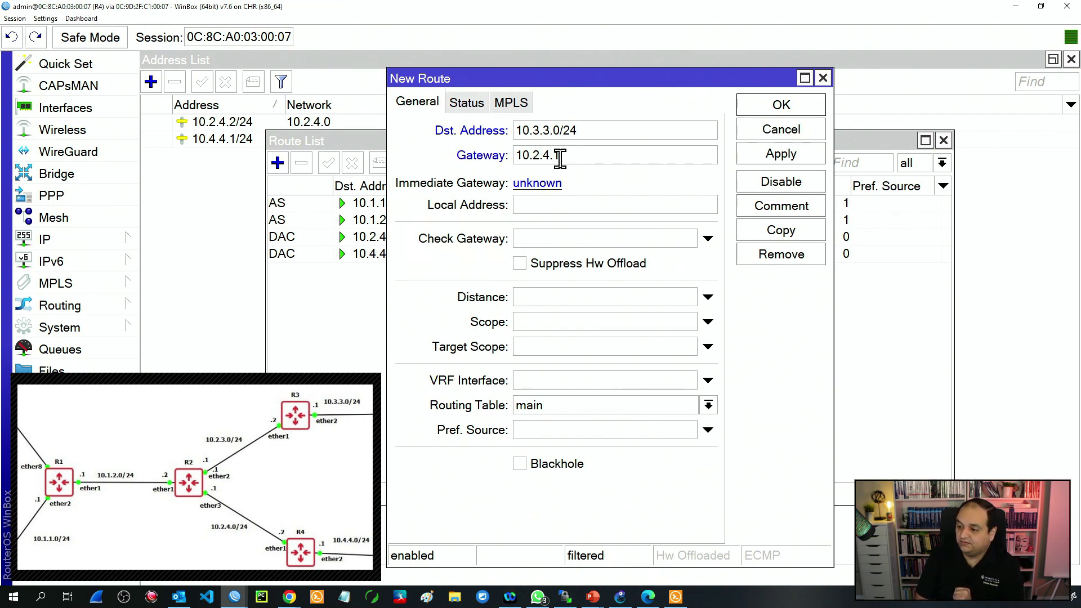
type("1")
key("Return")
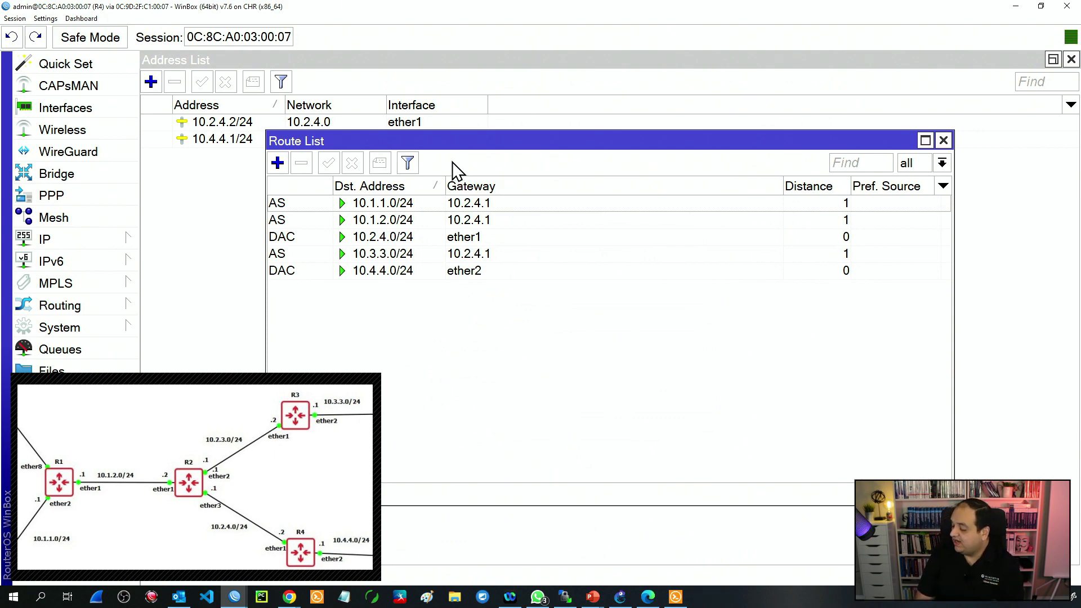
Add a static route on R4 to 10.2.3.0/24 with gateway 10.2.4.1
left_click(277, 163)
type("10.2.3.0/24")
left_click(525, 152)
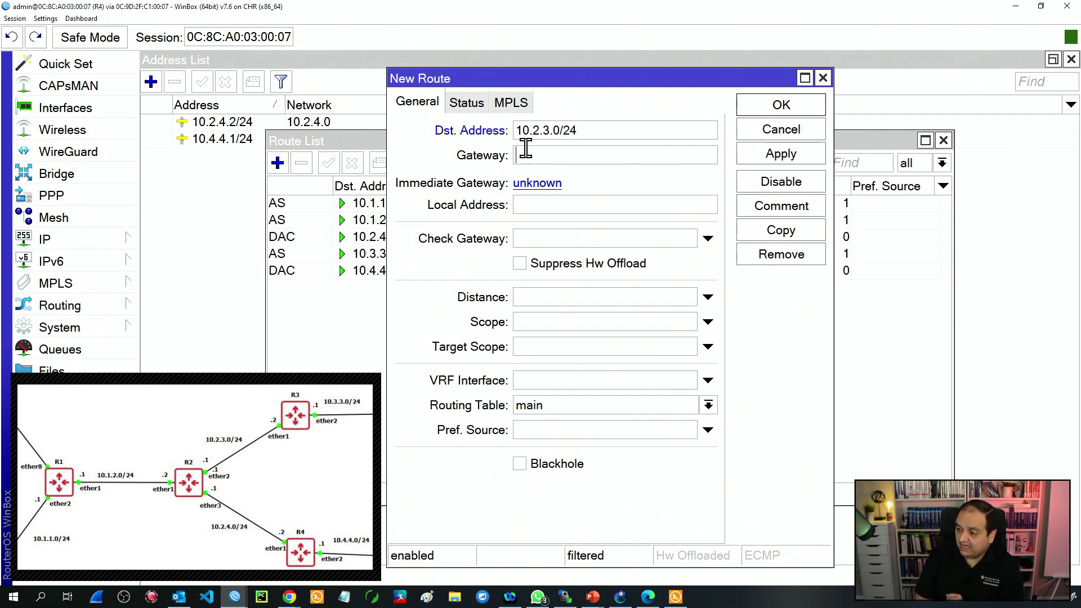
type("10.2.4.1")
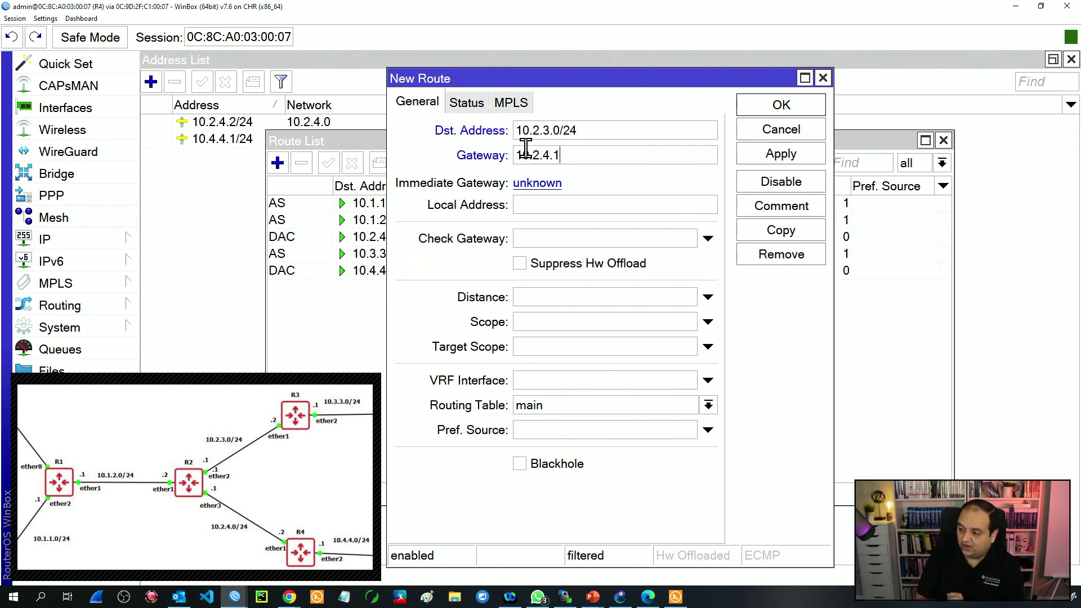
key("Return")
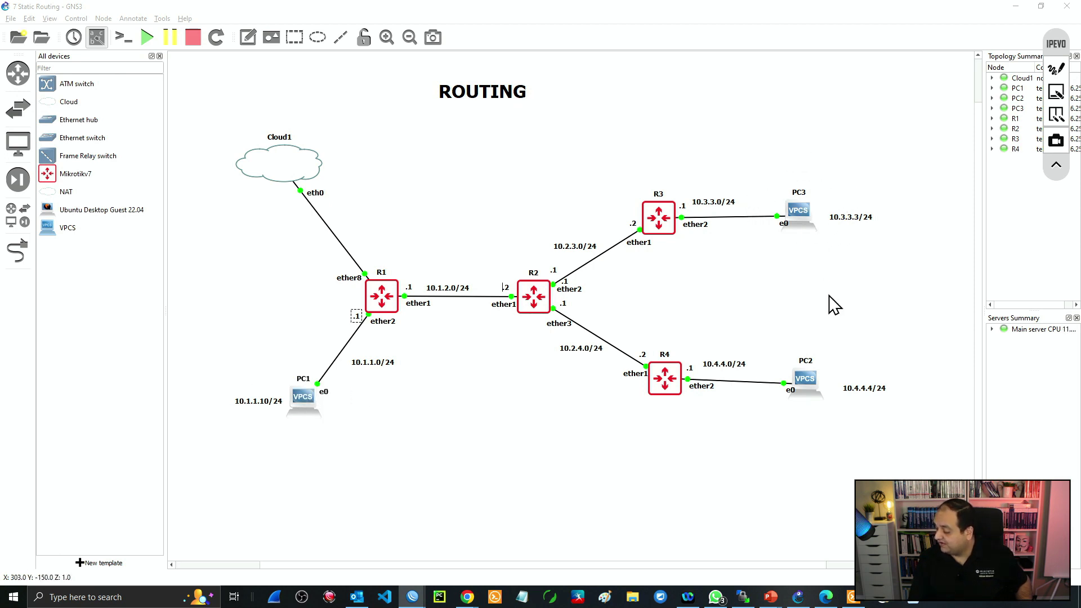
Open PC2's console in GNS3 and, in PC1's console, assign PC1 the address 10.1.1.10/24 with gateway 10.1.1.1
double_click(799, 388)
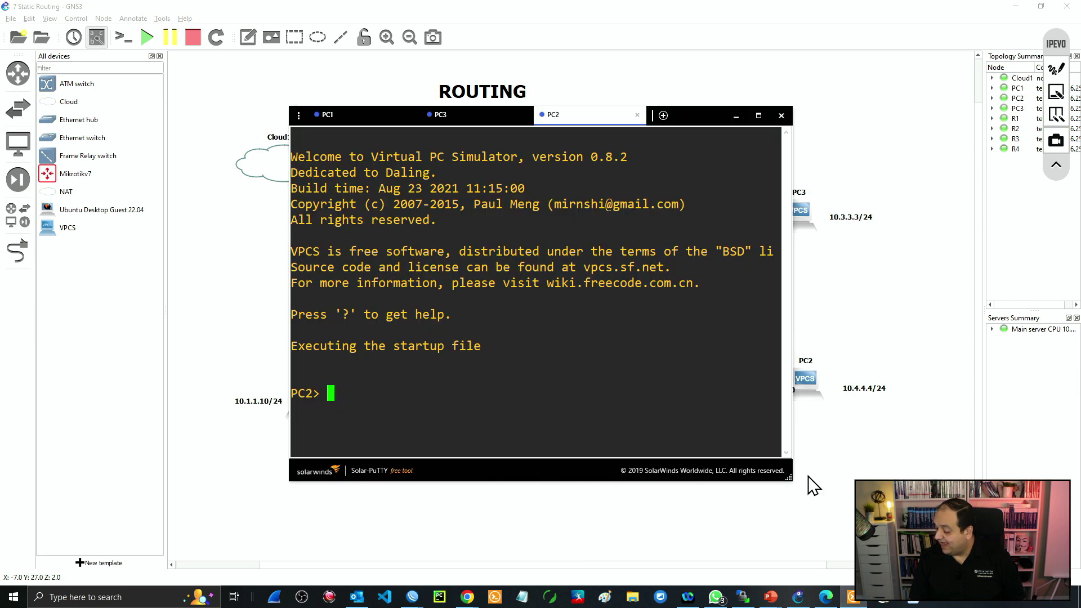
left_click_drag(691, 114, 800, 108)
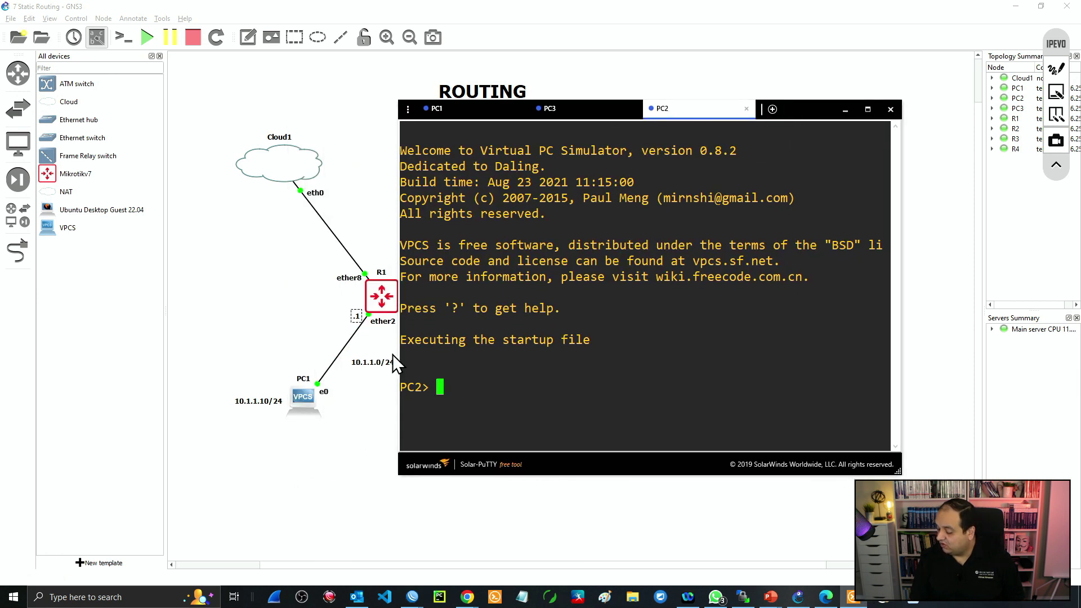
left_click(437, 108)
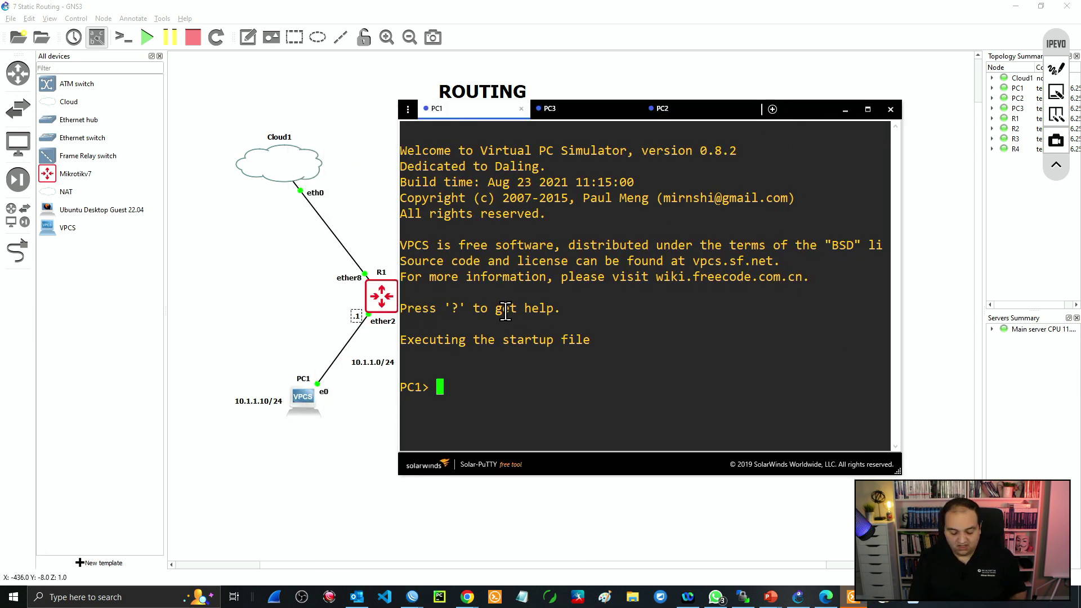
type("ip ")
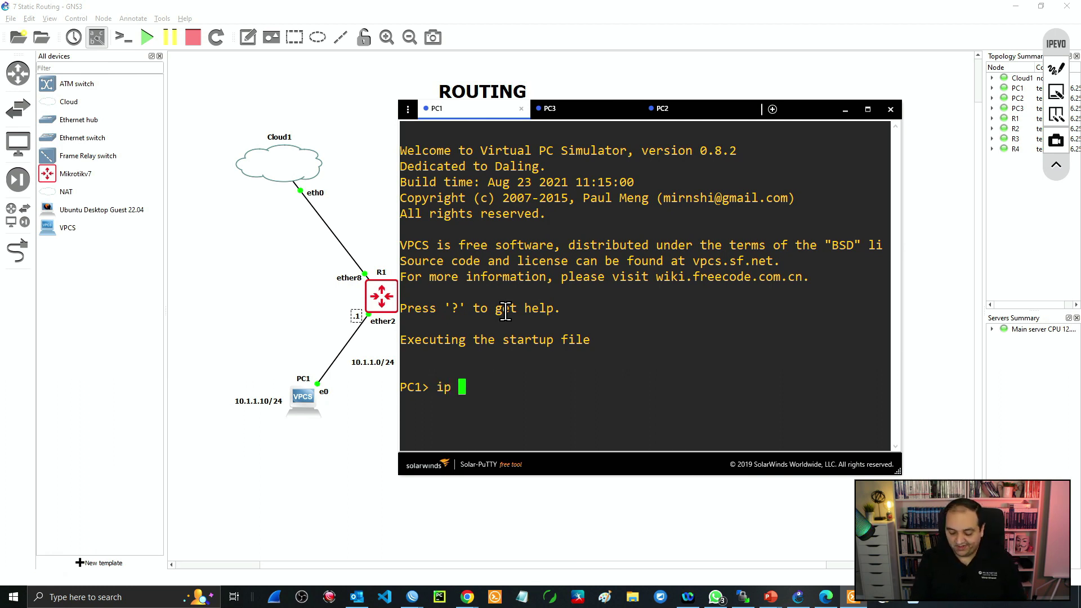
type("10.")
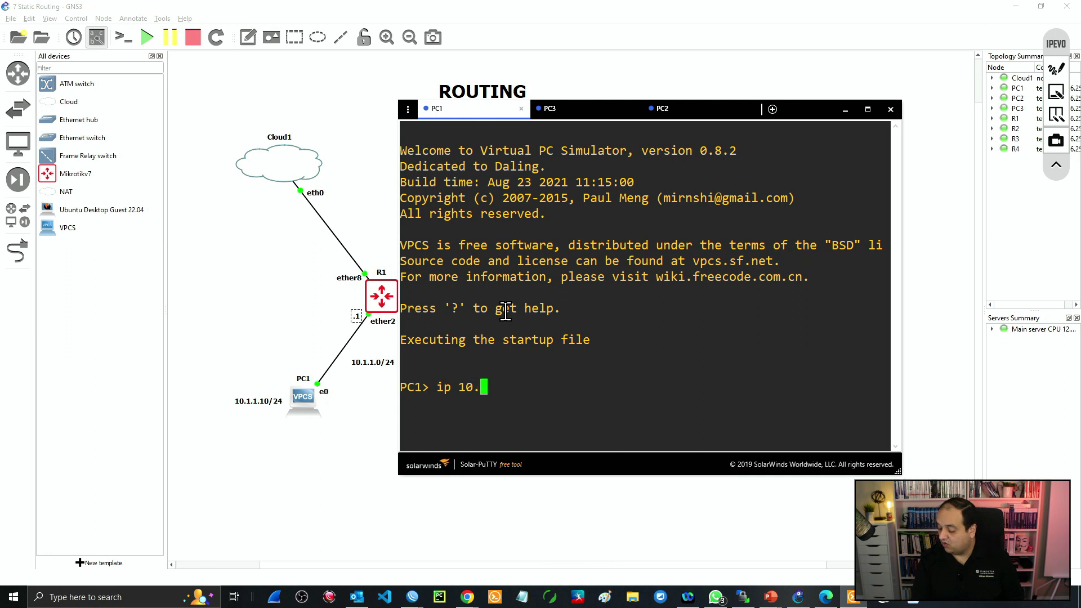
type("1.1.10")
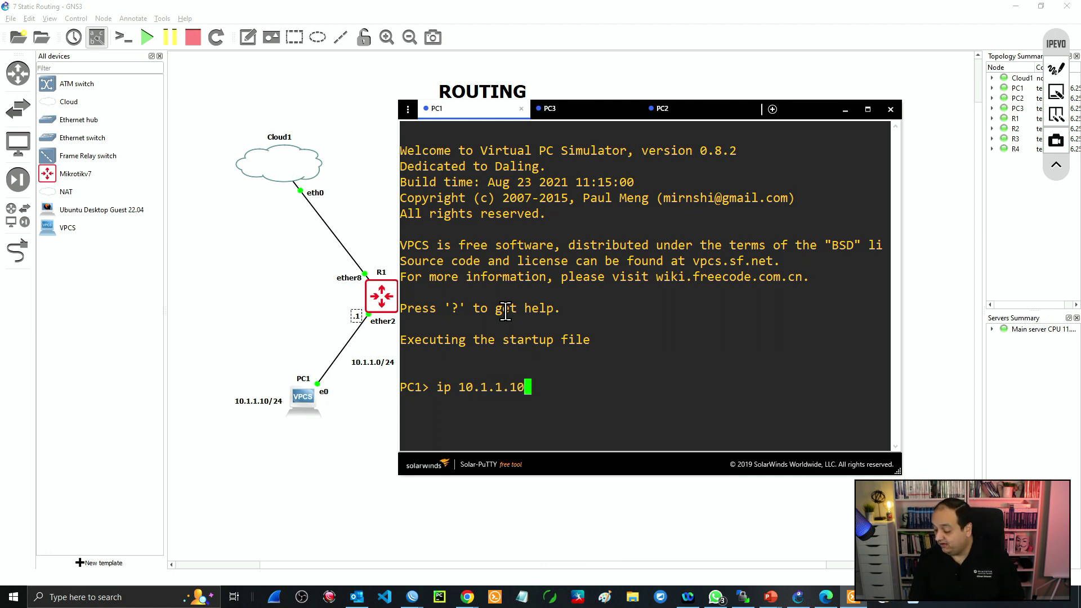
type("/24")
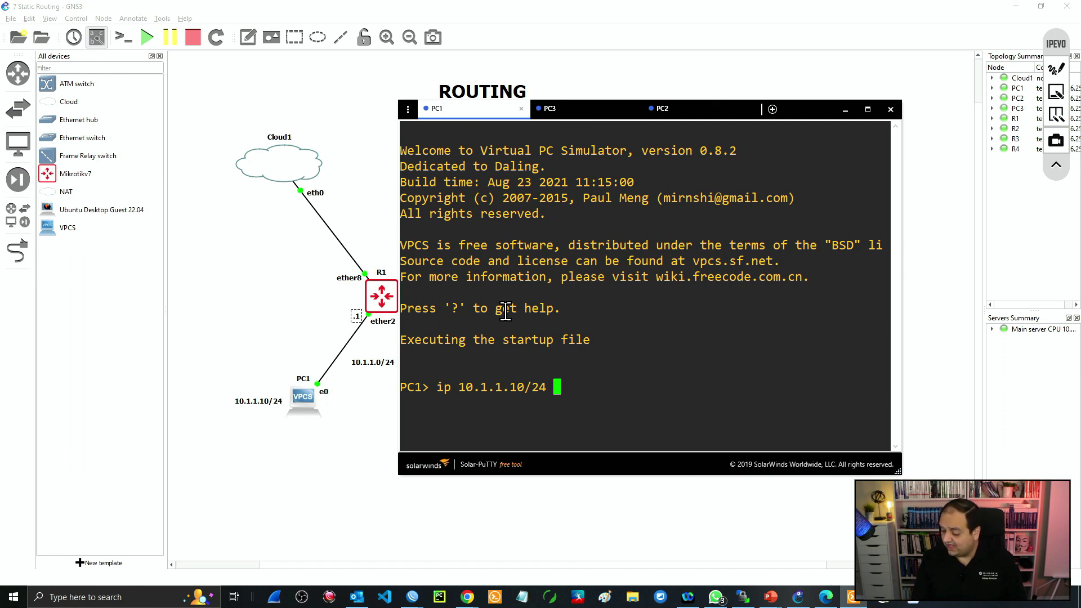
type("10.1.1.1")
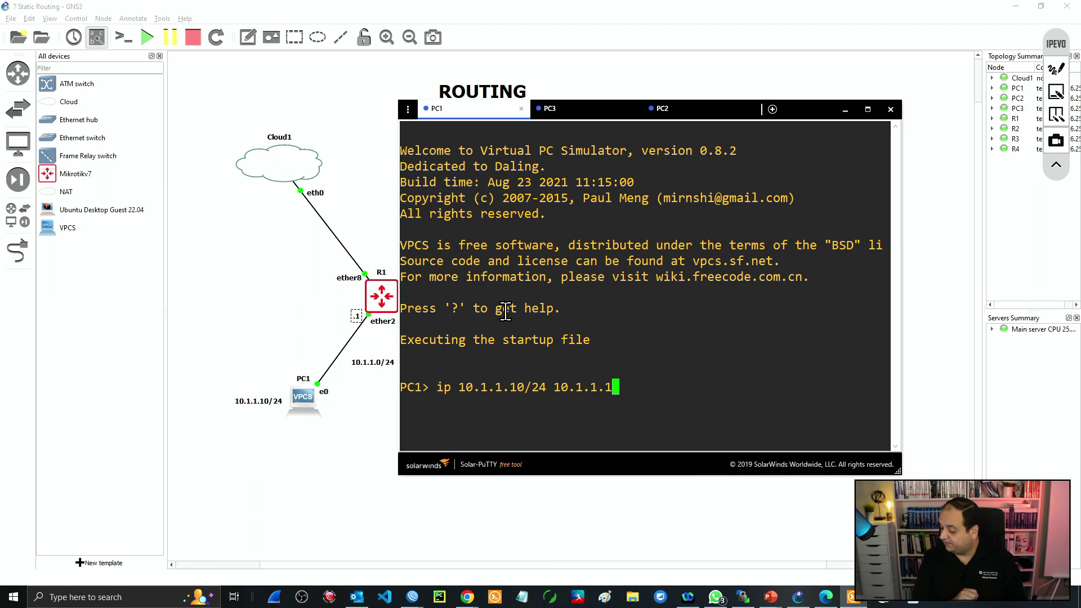
key("Return")
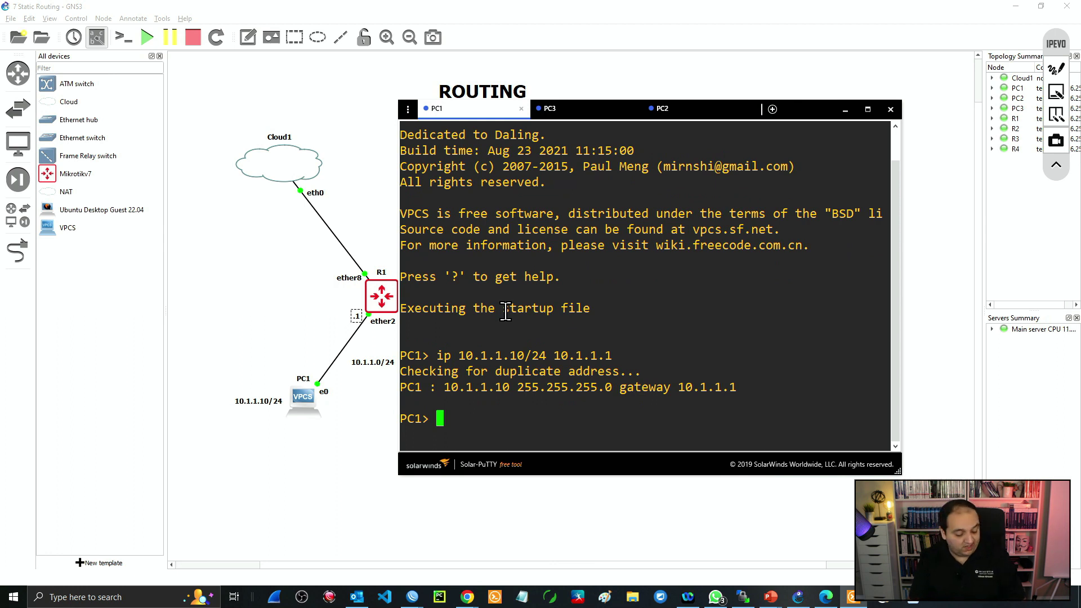
Display PC1's IP configuration with show ip and examine its address and gateway
key("Return")
key("Return")
type("show ip")
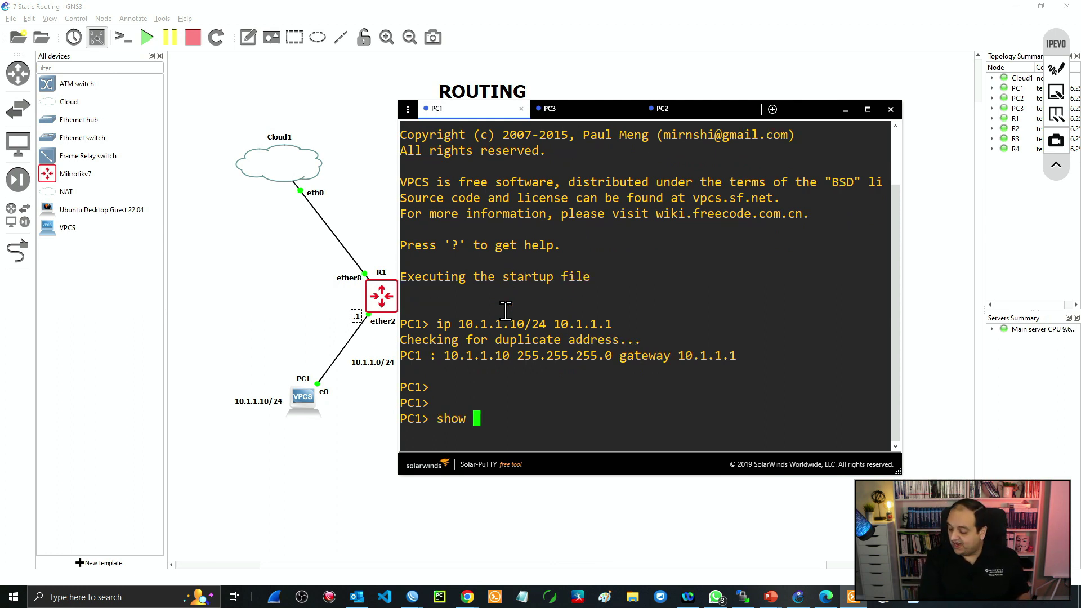
key("Return")
left_click_drag(495, 292, 511, 309)
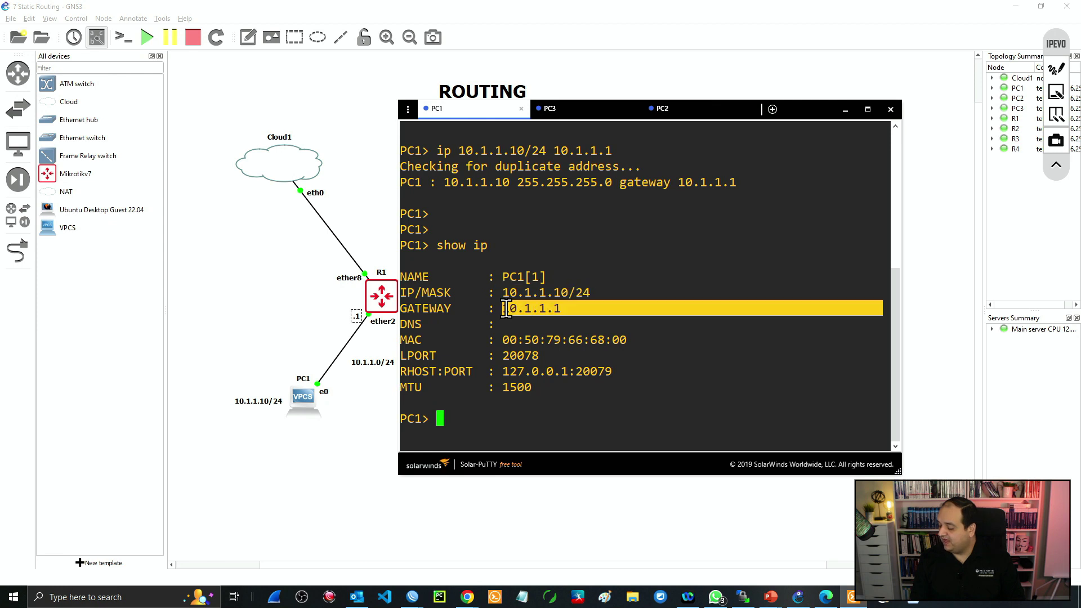
In PC2's console, assign PC2 the address 10.4.4.4/24 with gateway 10.4.4.1
left_click(541, 294)
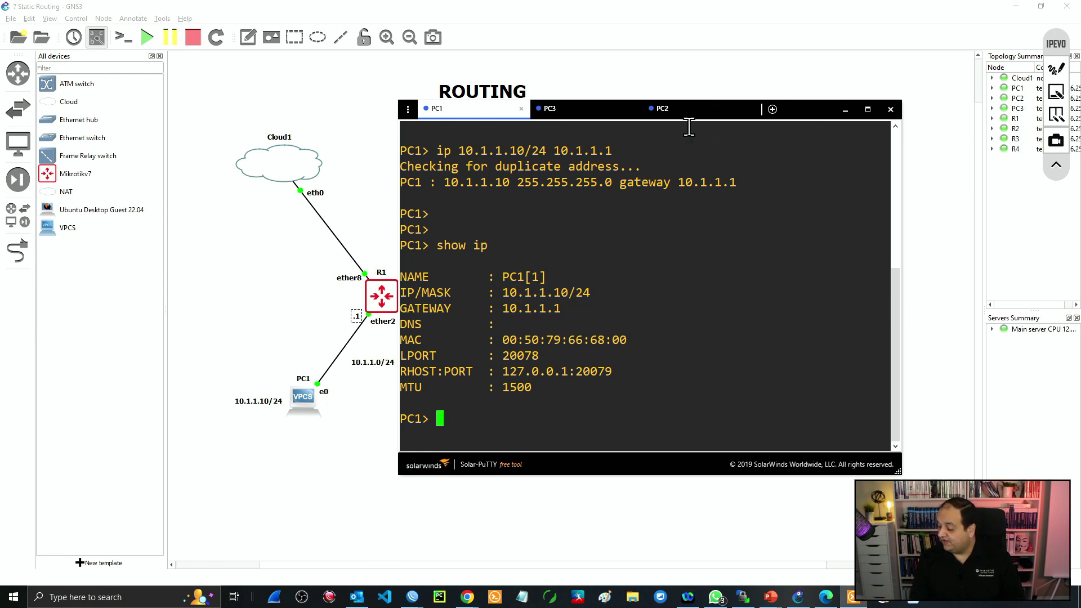
left_click(700, 113)
left_click_drag(817, 108, 499, 82)
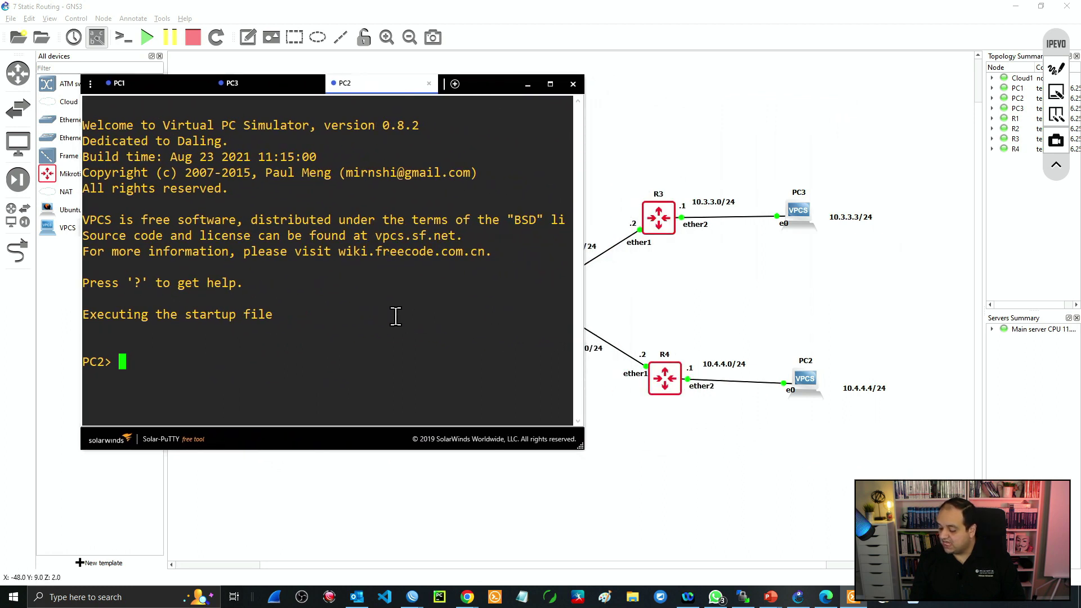
type("ip")
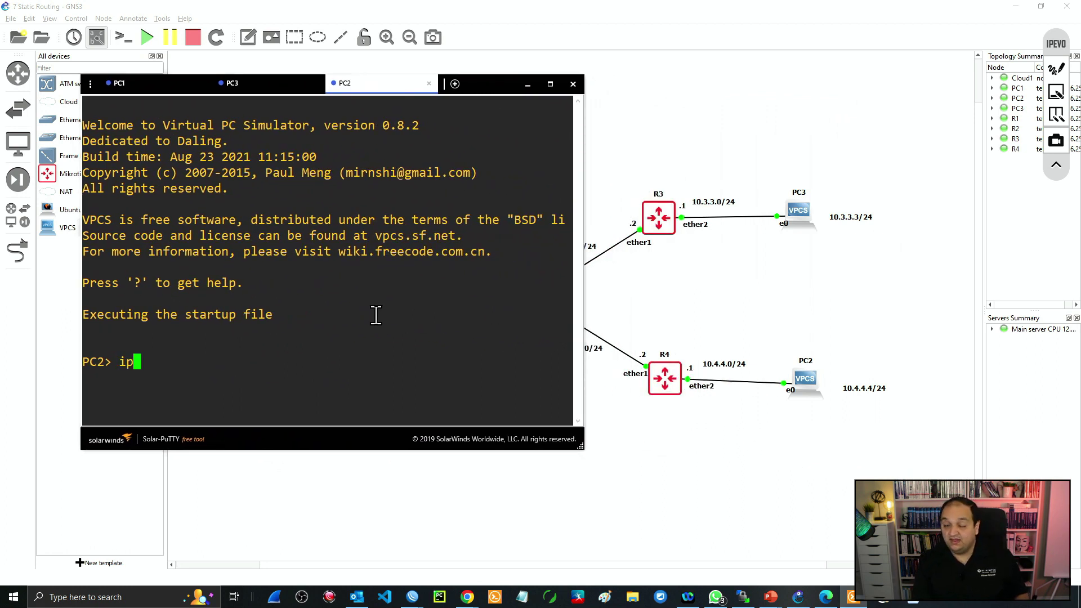
type(" 10.4.4.4/24")
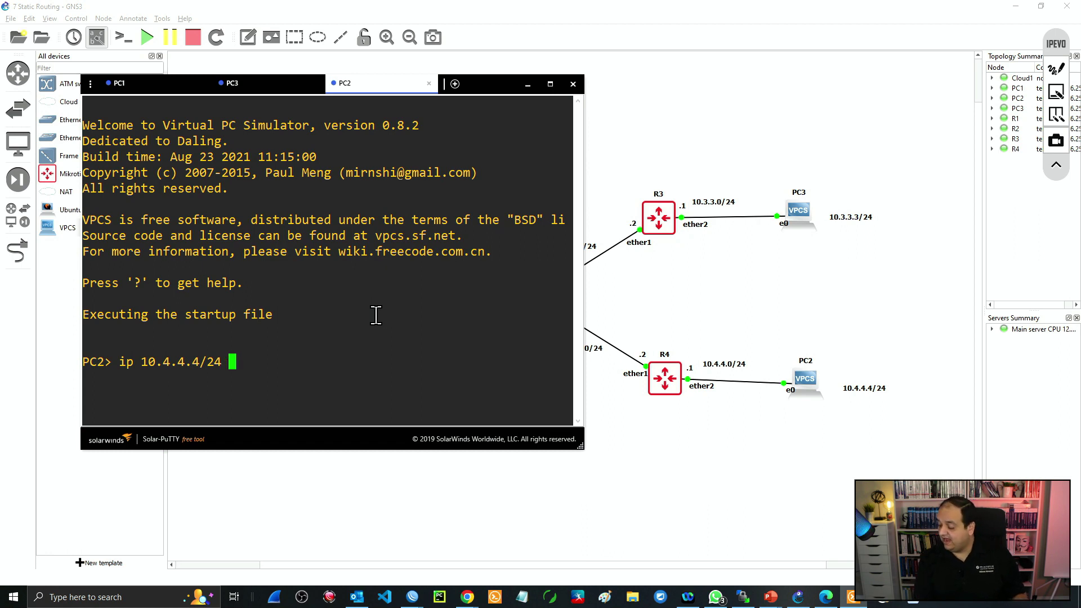
type(" 10.4.4.1")
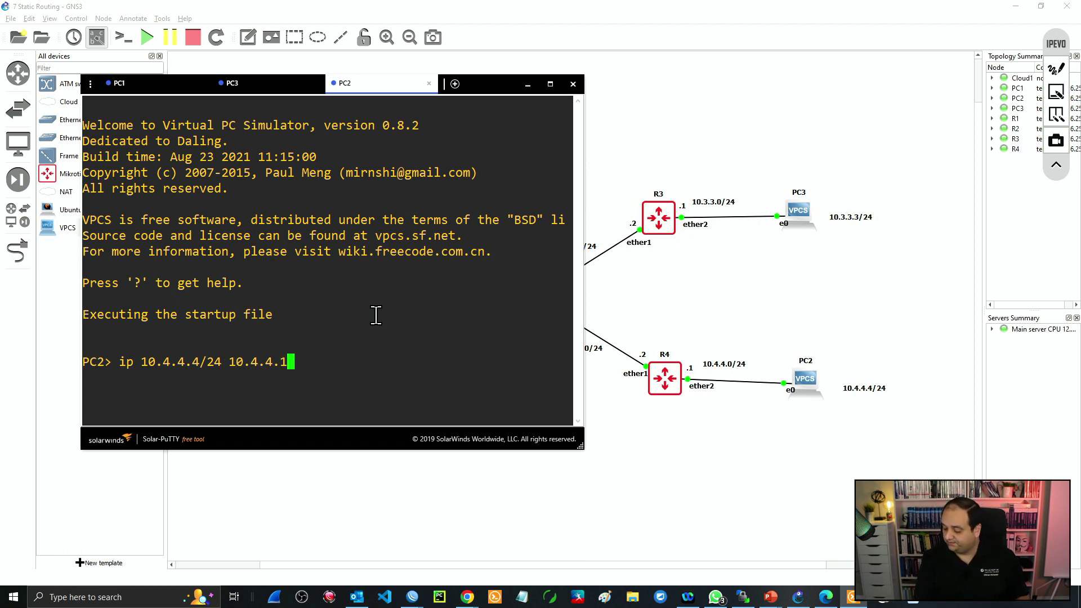
key("Return")
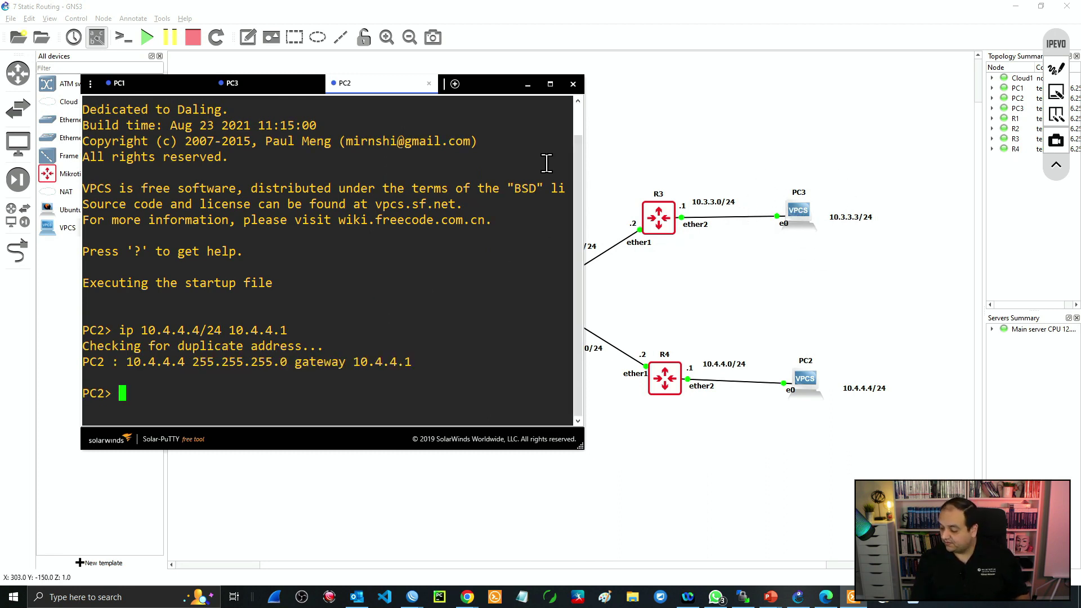
In PC3's console, assign PC3 the address 10.3.3.3/24 with gateway 10.3.3.1
left_click(265, 92)
type("ip 10.3")
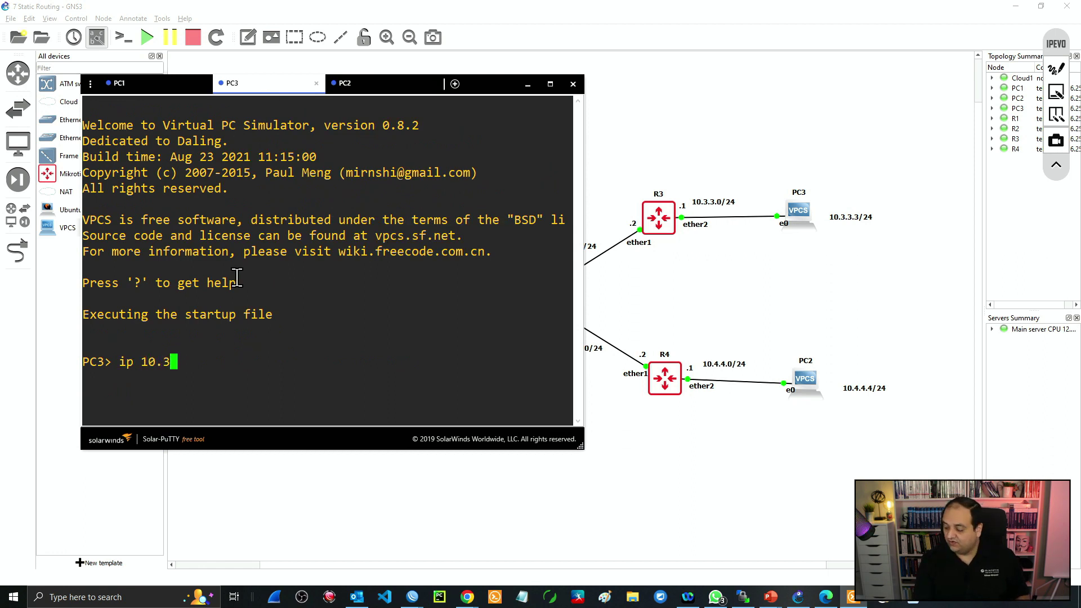
type(".3.3/24")
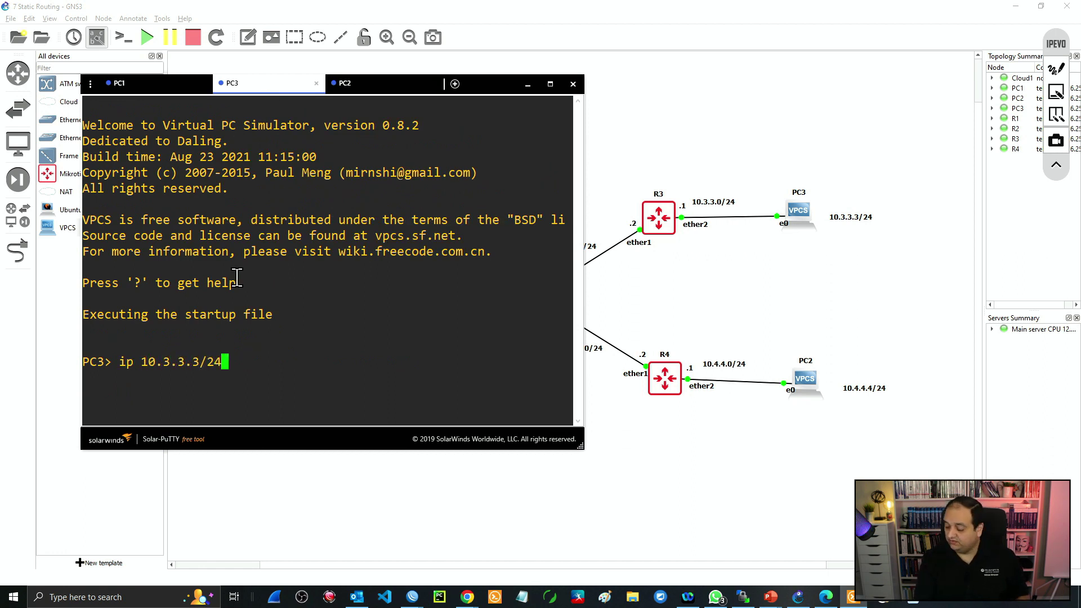
type(" 10.3.3.1")
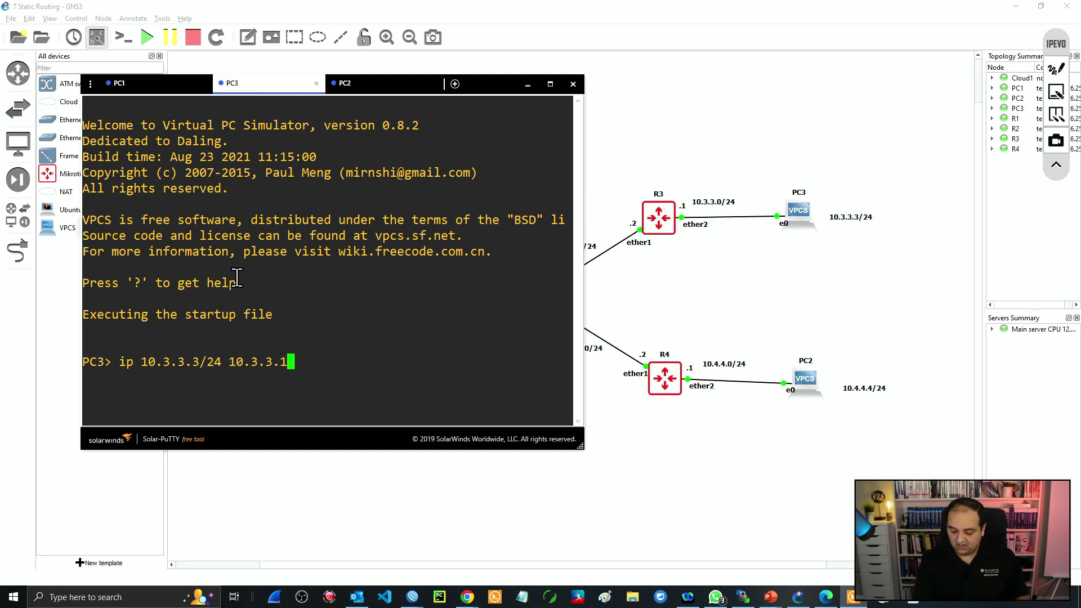
key("Return")
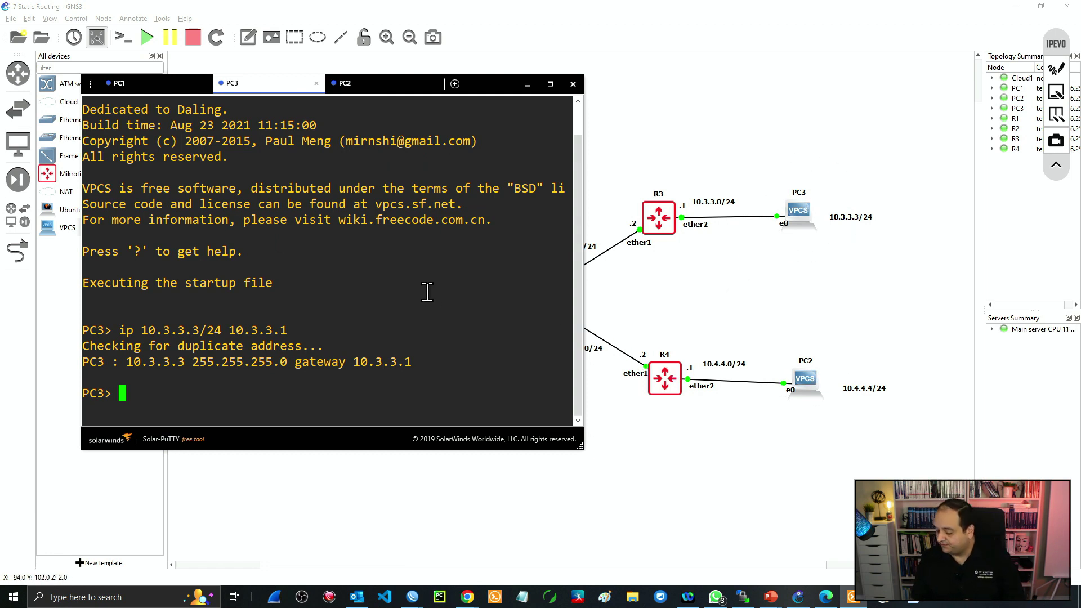
Ping PC2 at 10.4.4.4 from PC3, stop the ping after a few replies and minimize the console
type("ping ")
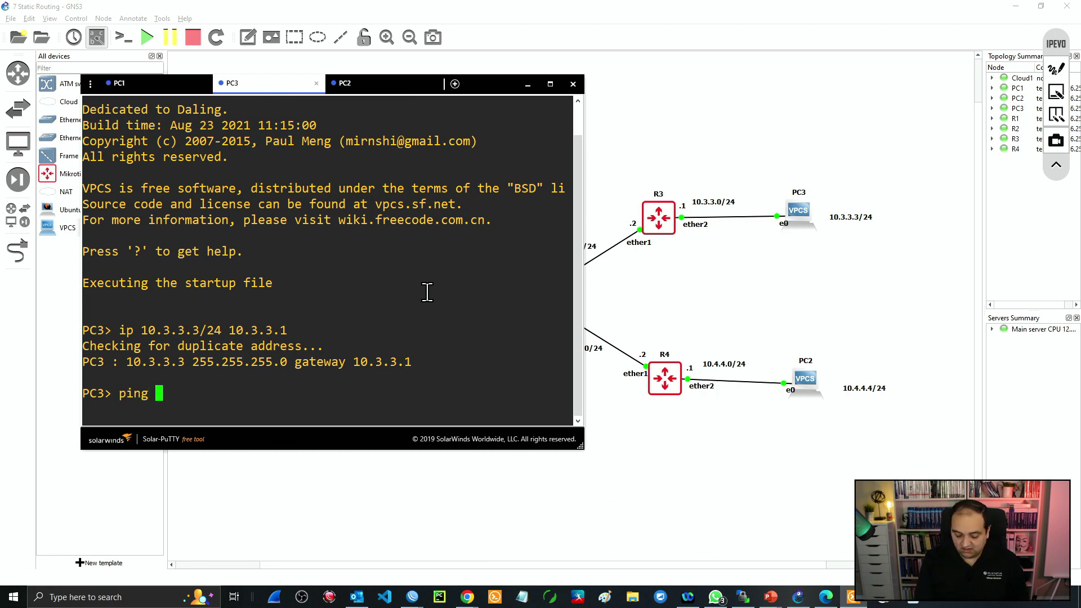
type("10.4.4.4")
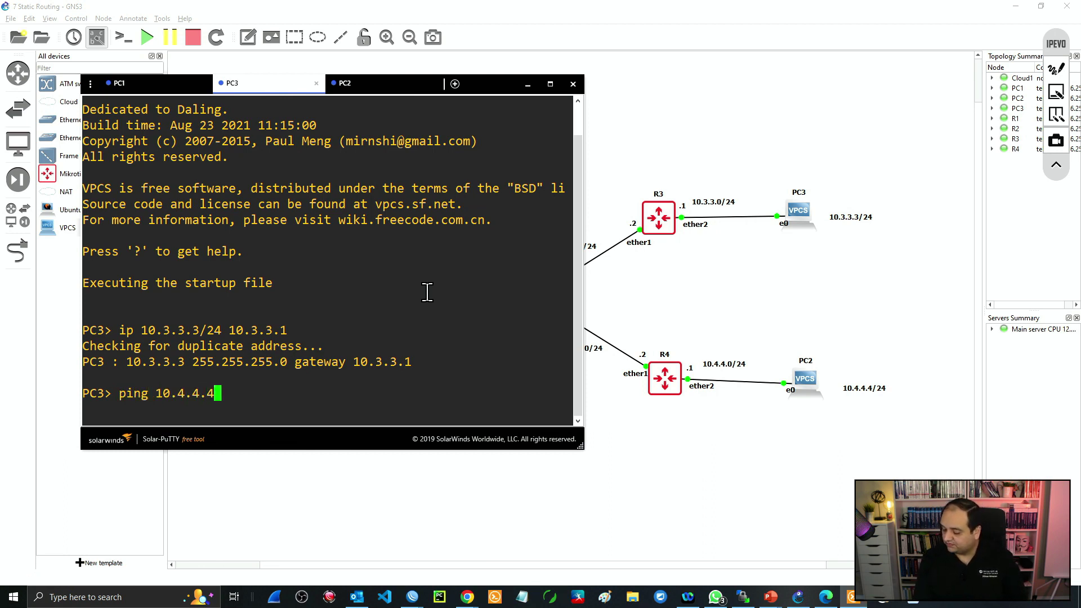
key("Return")
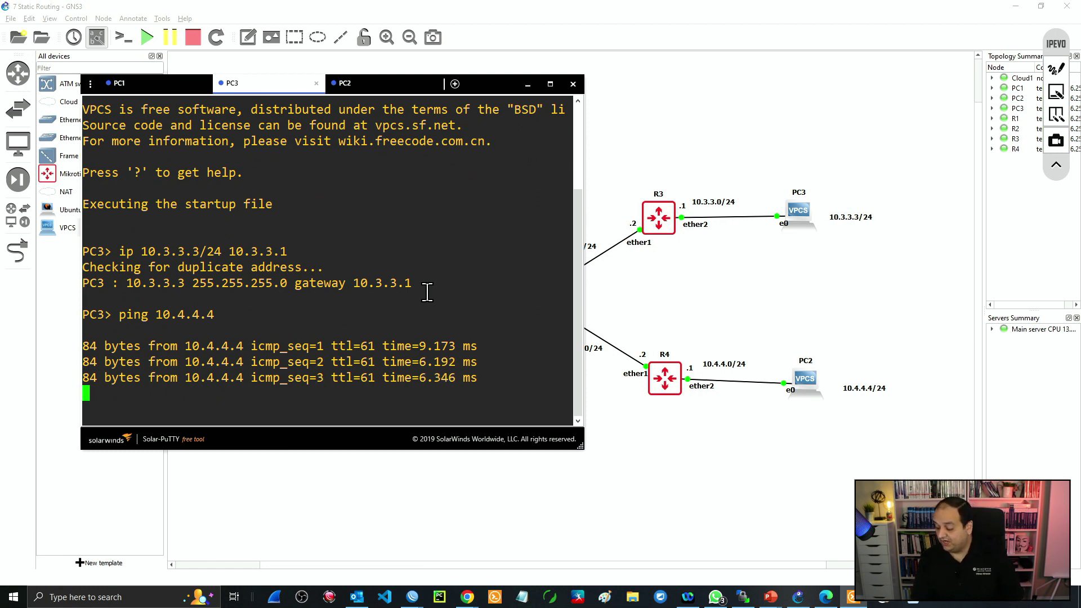
key("ctrl+c")
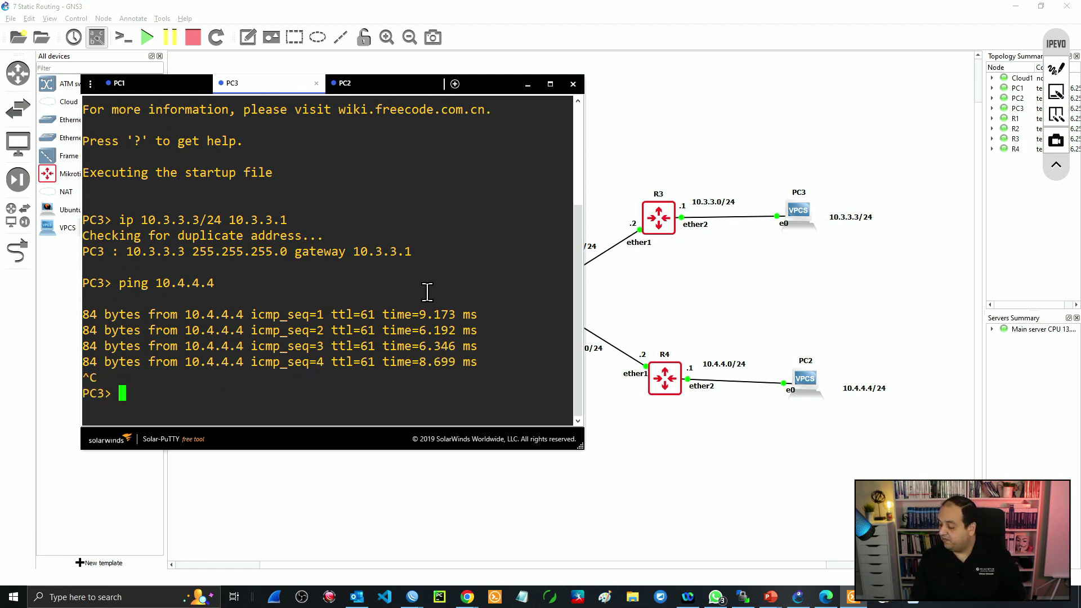
left_click(528, 84)
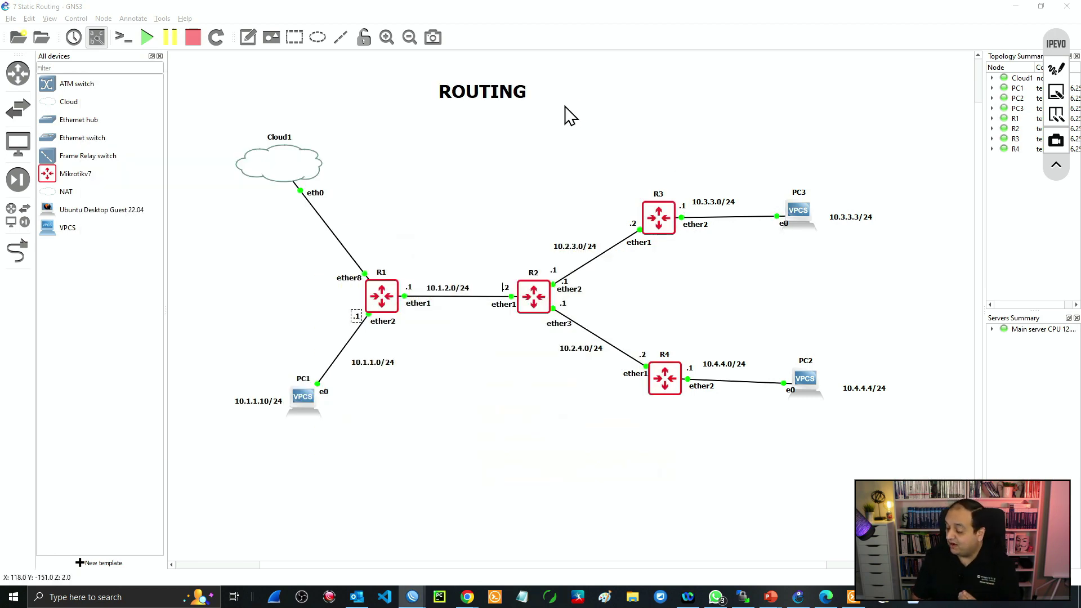
Switch to R3's WinBox session and examine its route to 10.4.4.0/24 in the route list
left_click(654, 210)
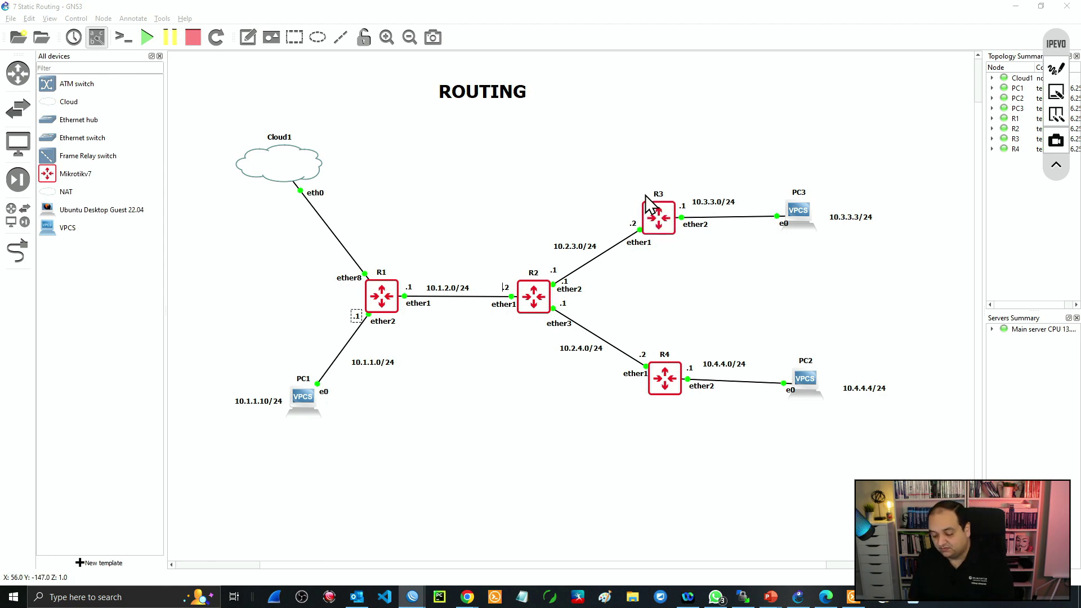
key("alt+Tab")
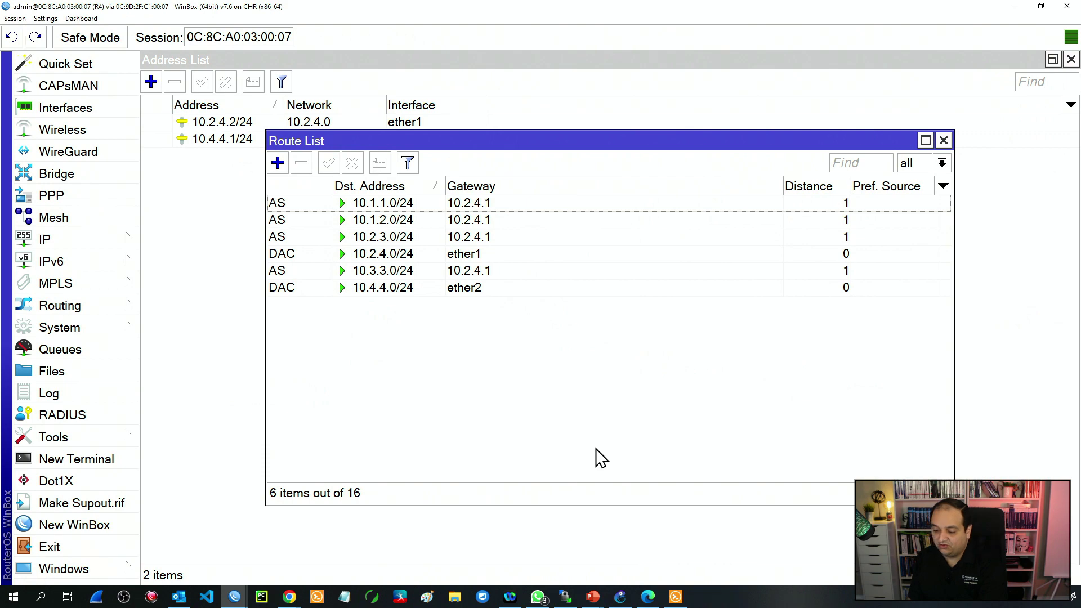
mouse_move(235, 596)
left_click(324, 565)
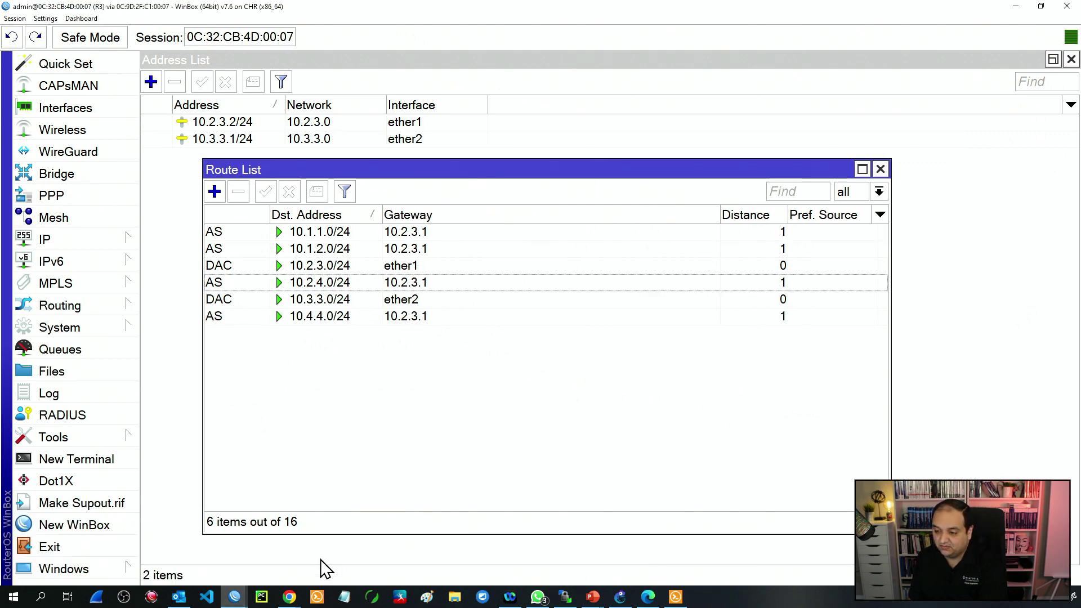
left_click(329, 318)
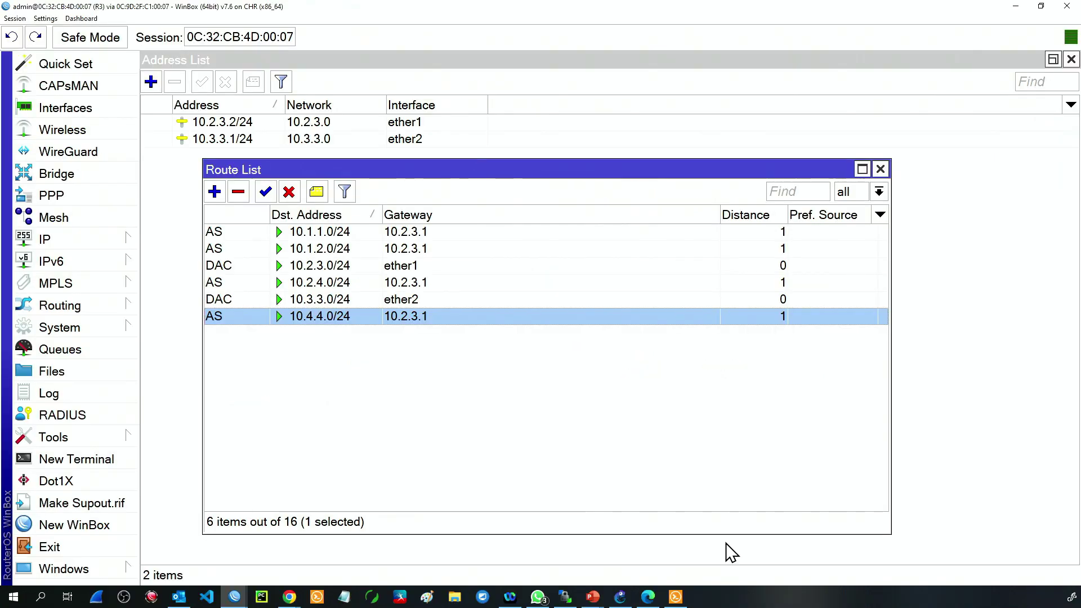
Follow the path onward by examining the 10.4.4.0/24 entry in the route lists of R2 and R4
mouse_move(234, 597)
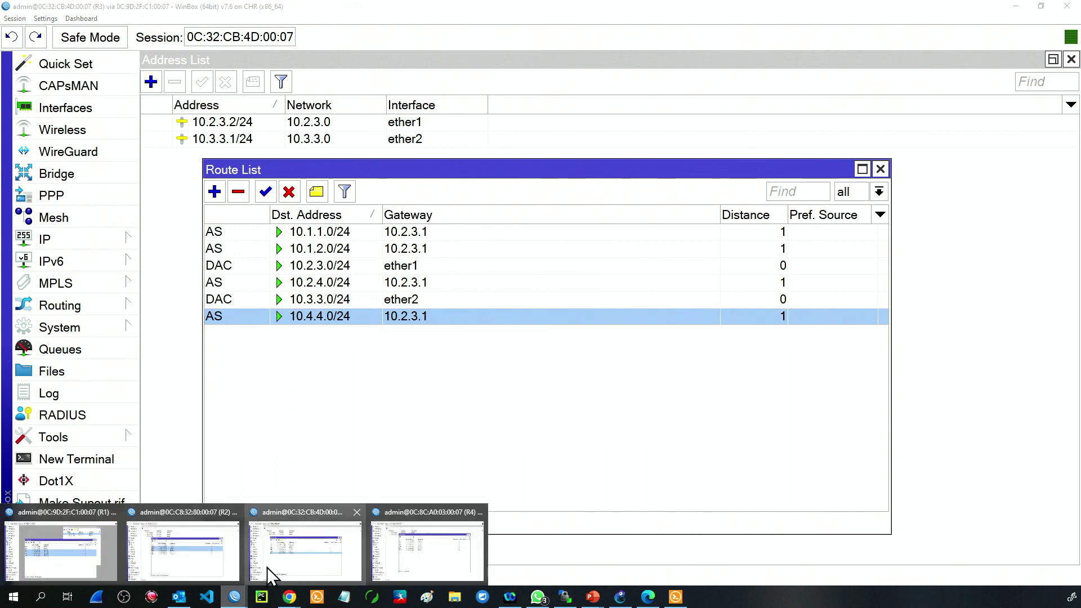
left_click(223, 566)
left_click(361, 382)
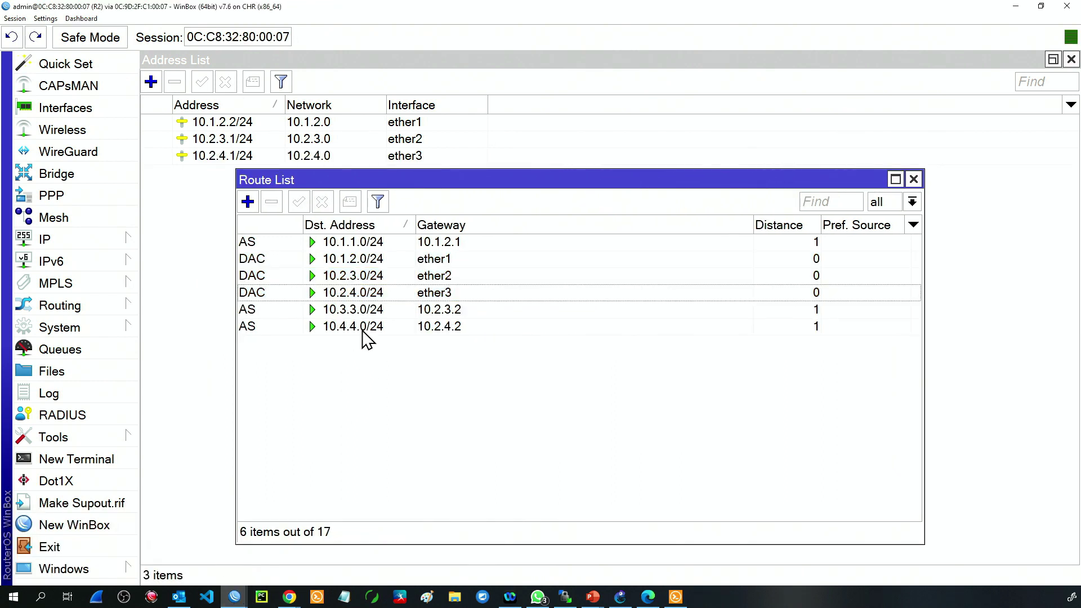
left_click(331, 332)
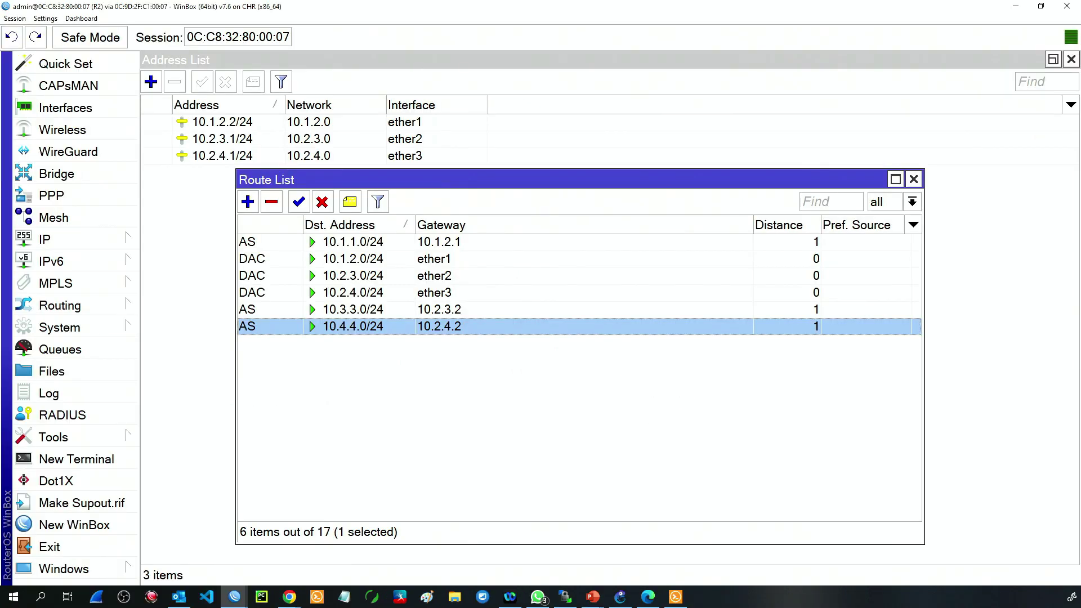
mouse_move(234, 596)
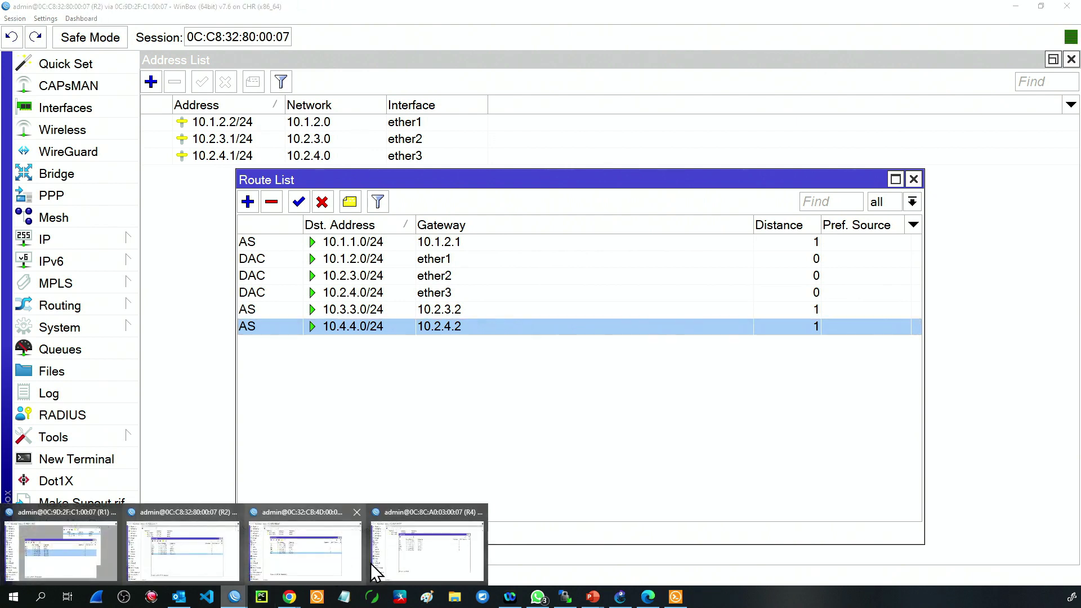
left_click(382, 555)
left_click(390, 286)
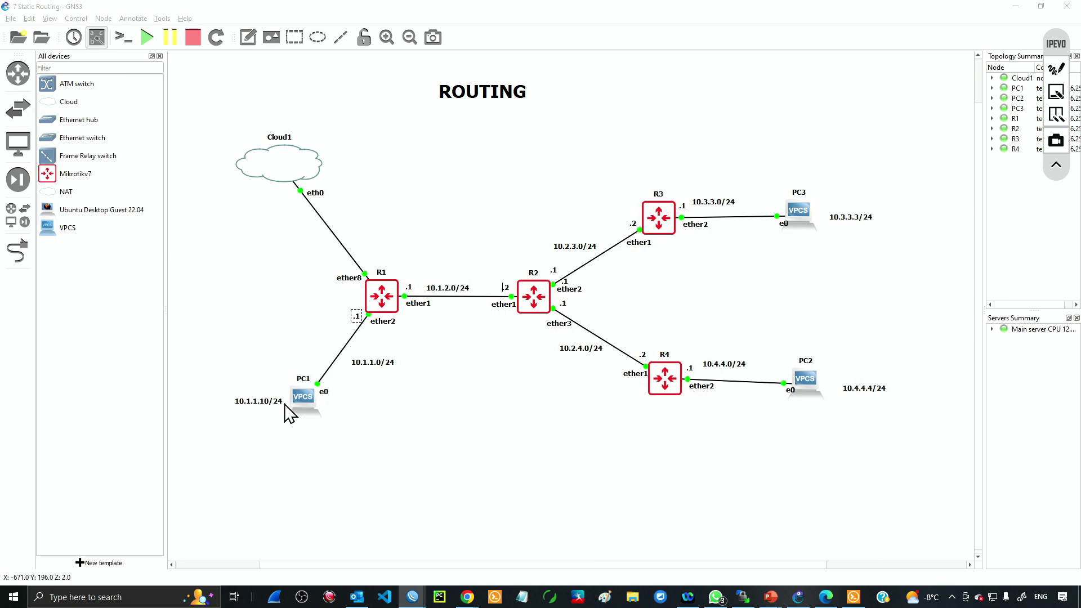
Return to PC3's console, ping PC1 at 10.1.1.10 and stop the ping after a couple of replies
left_click(853, 597)
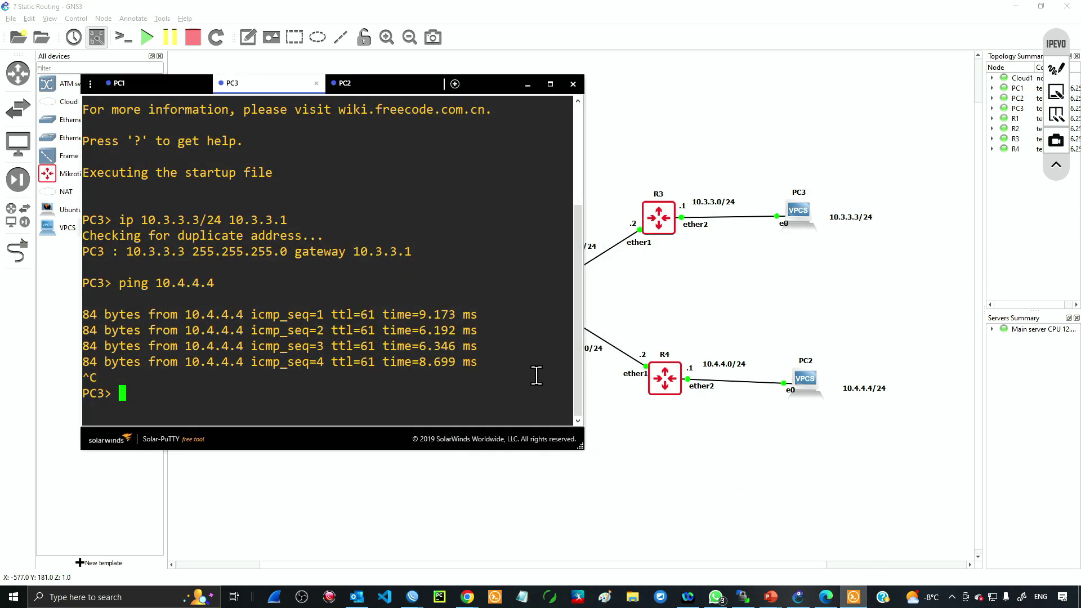
type("ping 10.1.1.10")
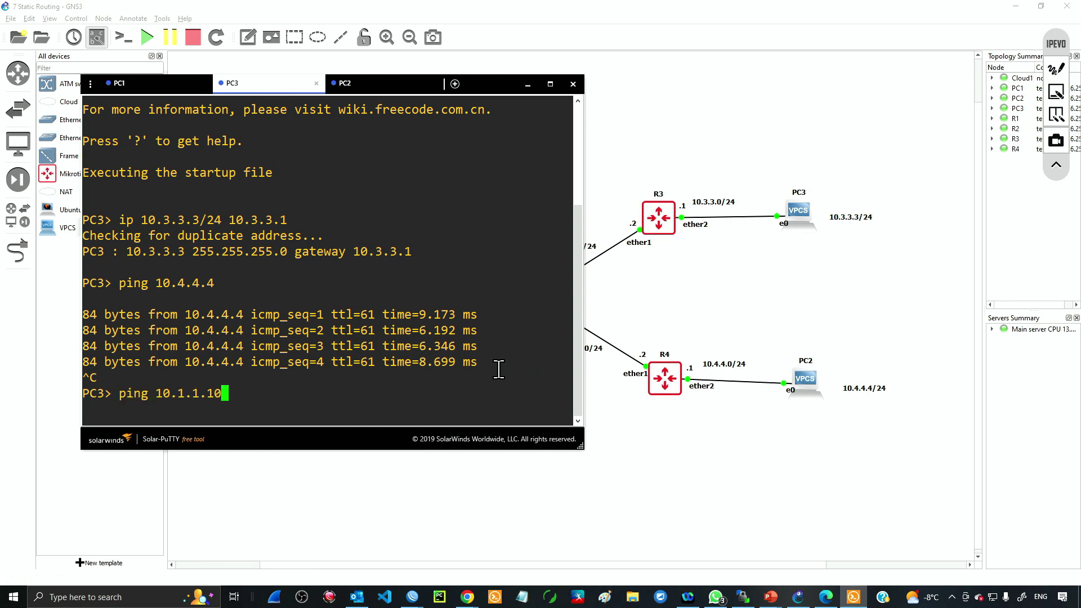
key("Return")
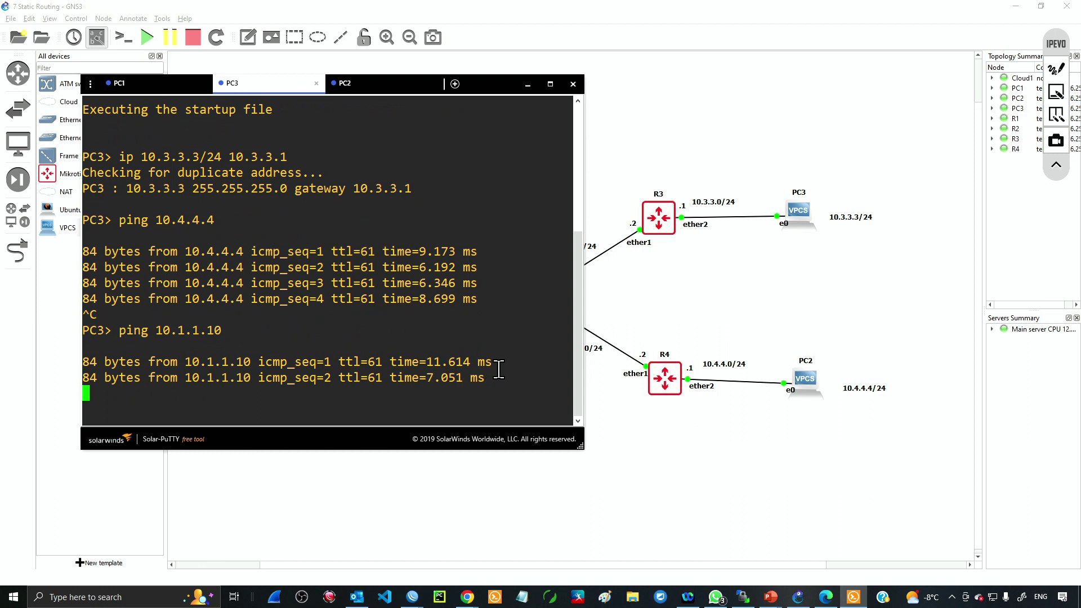
key("ctrl+c")
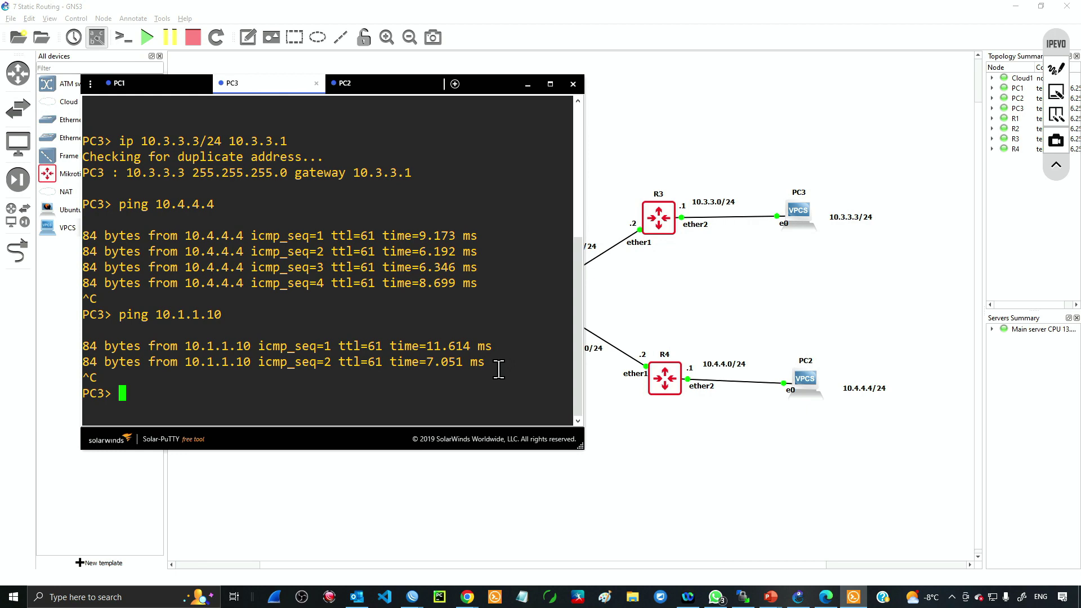
Display the command help in PC3's console and locate the trace command
type("?")
key("Return")
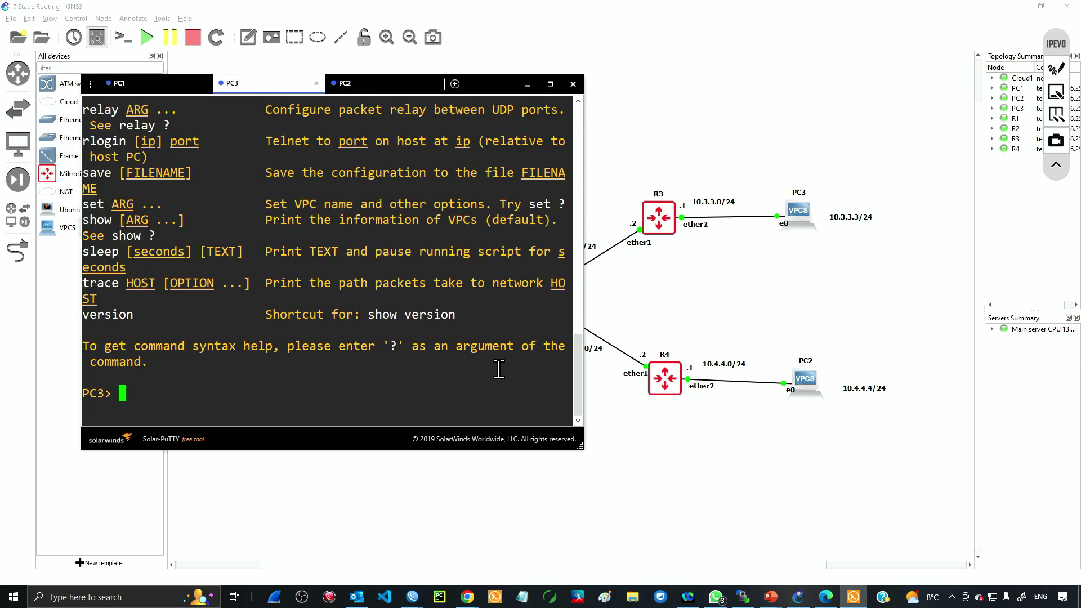
double_click(107, 287)
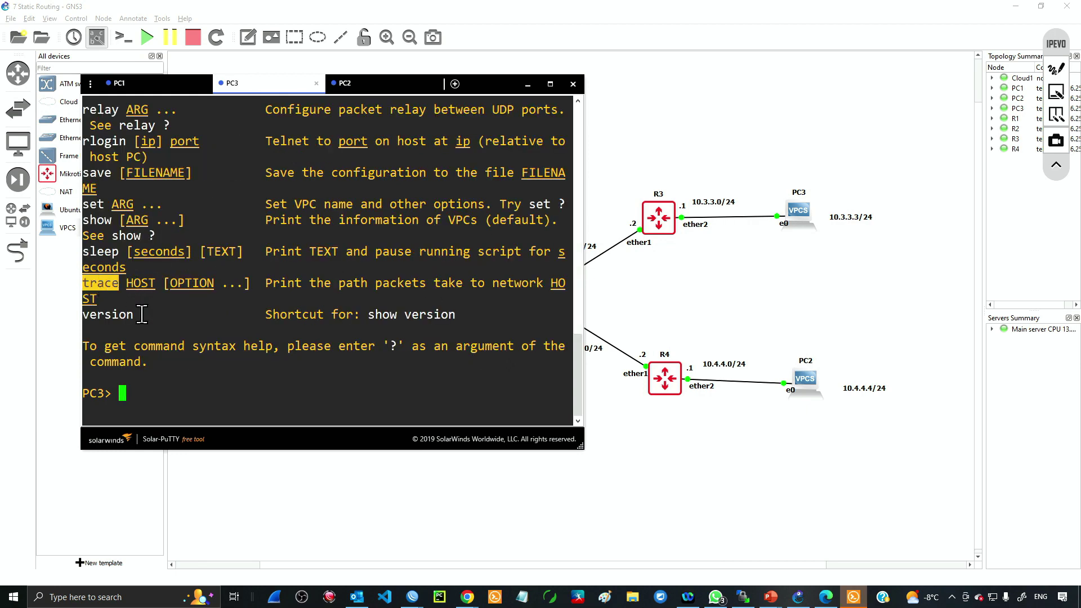
Trace the path from PC3 to 10.1.1.10 and examine each hop up to the destination
left_click(173, 389)
type("trac")
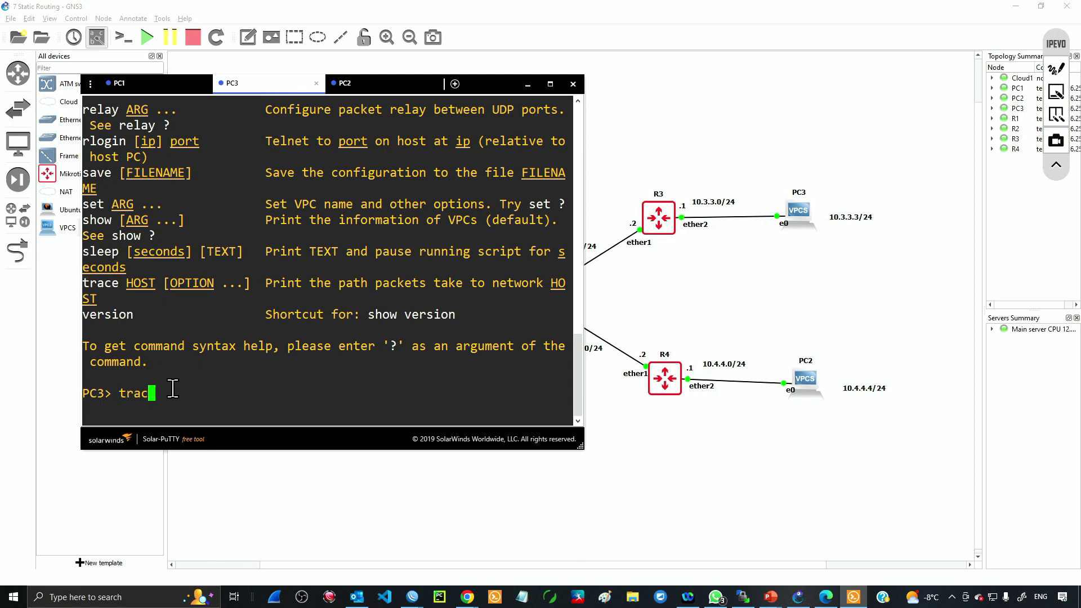
type("e 10.1.1.10")
key("Return")
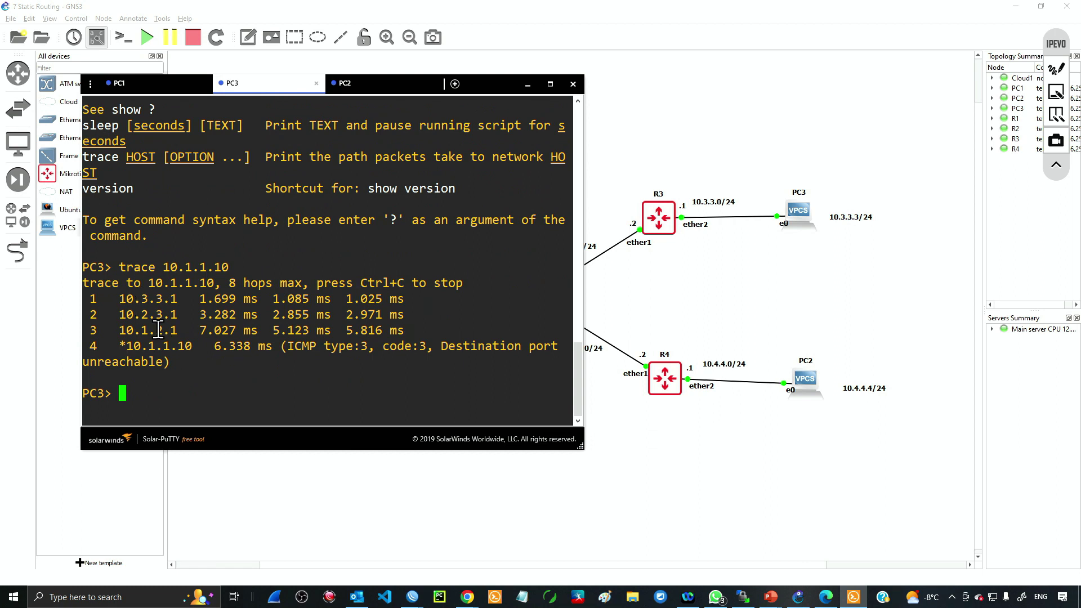
left_click_drag(119, 299, 179, 301)
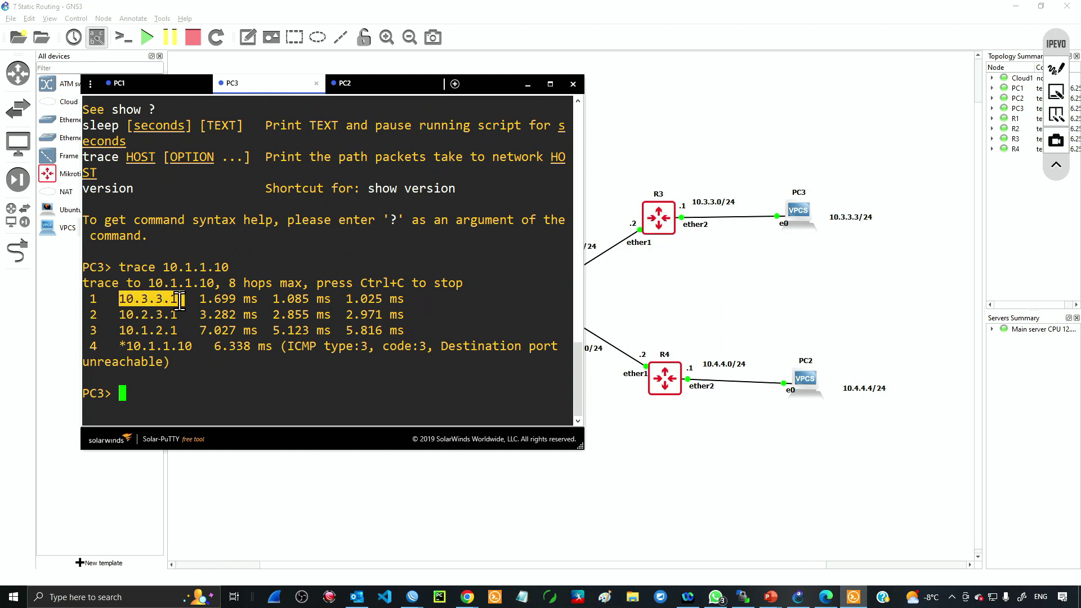
left_click_drag(113, 315, 179, 315)
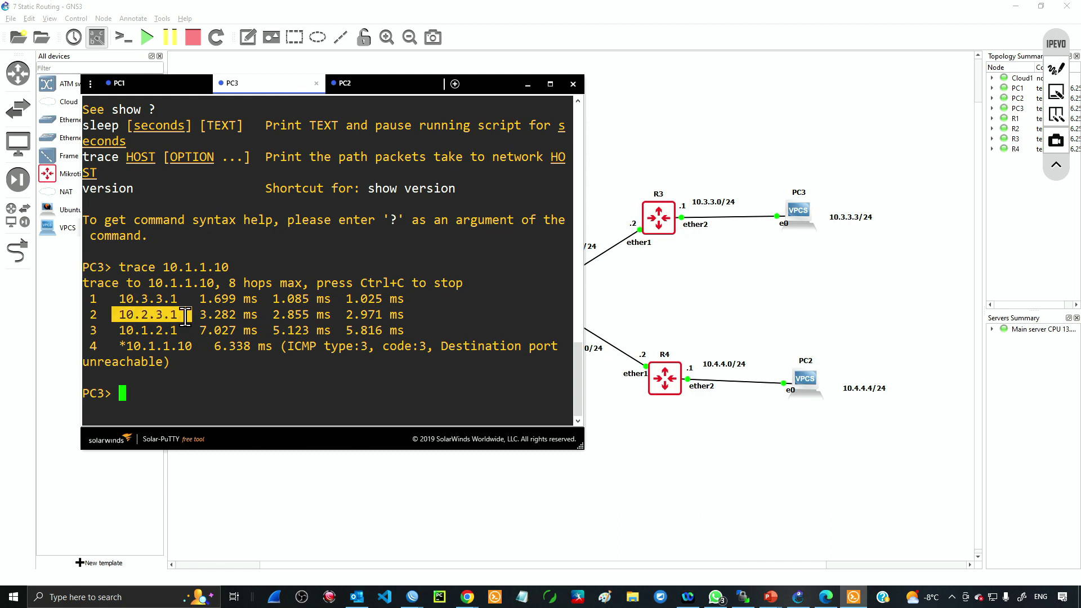
left_click_drag(113, 331, 178, 330)
left_click_drag(113, 346, 198, 346)
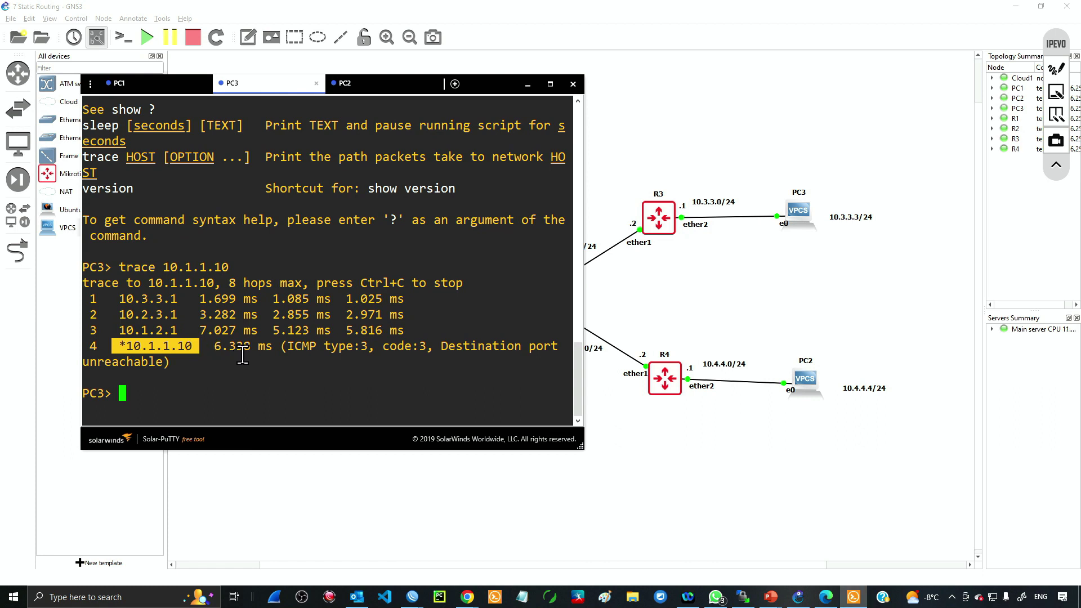
Ping PC1 at 10.1.1.10 from PC3's console again, then put the console window away to show the topology
key("Up")
key("Home")
key("Delete")
key("Delete")
key("Delete")
key("Delete")
key("Delete")
type("ping")
key("End")
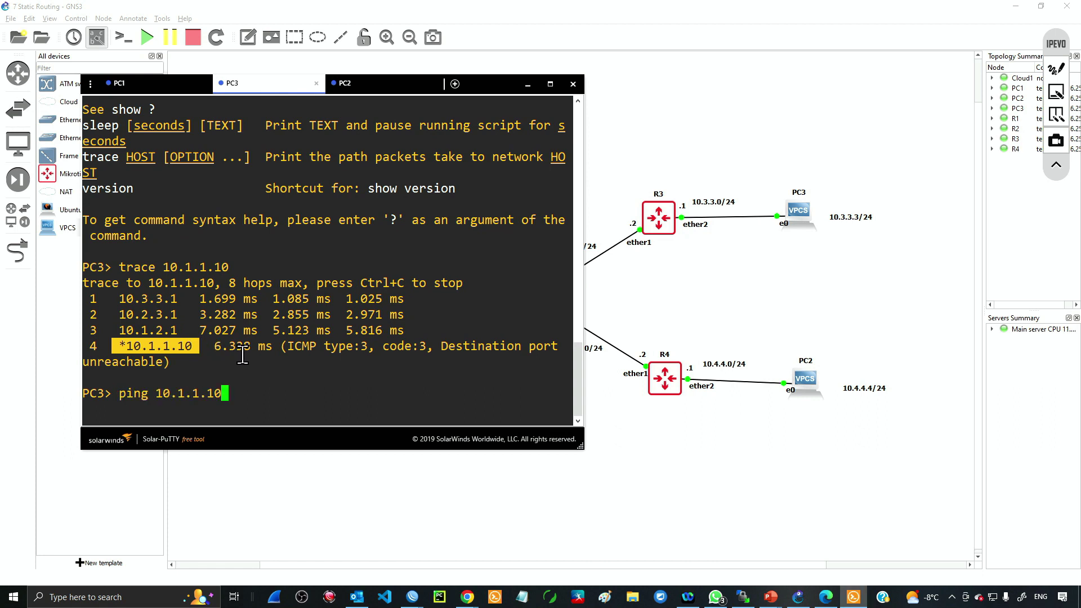
key("Return")
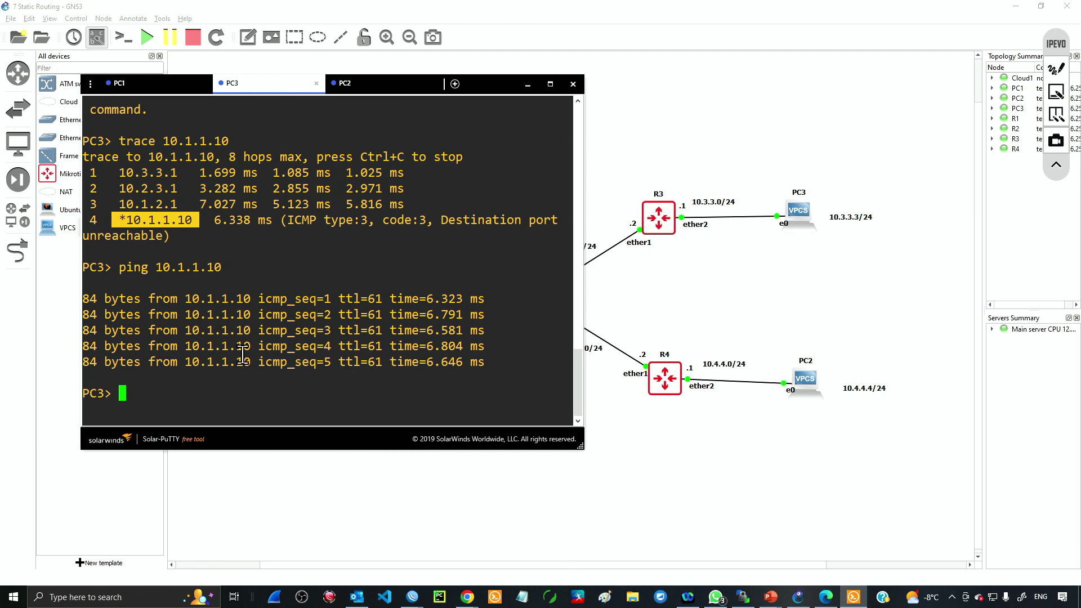
left_click(528, 85)
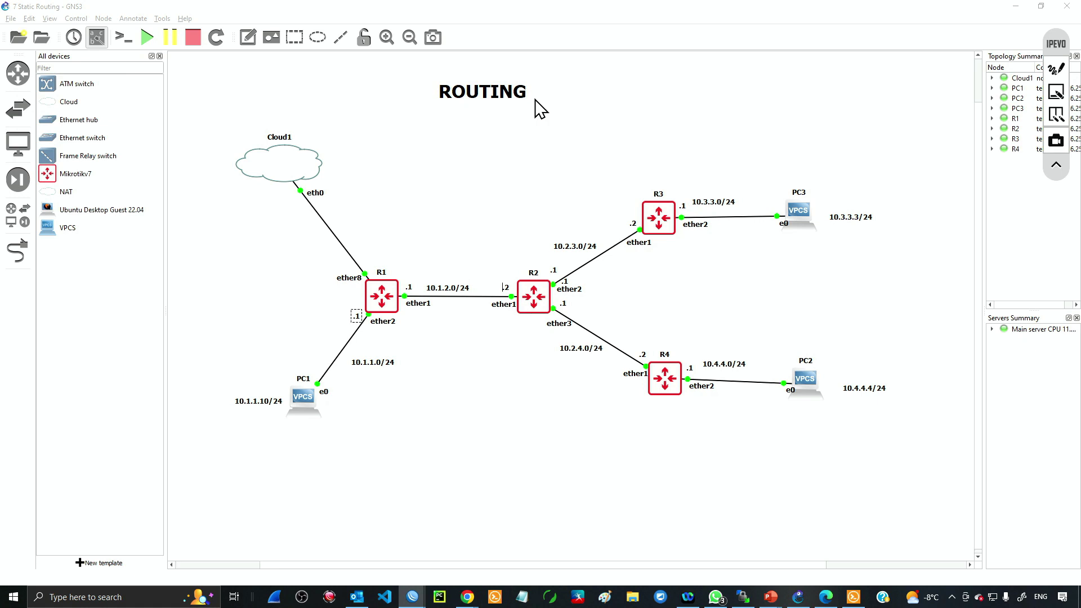
Add a direct link between routers R3 and R4, connecting ether3 on R3 to ether3 on R4, and leave link mode
left_click(17, 251)
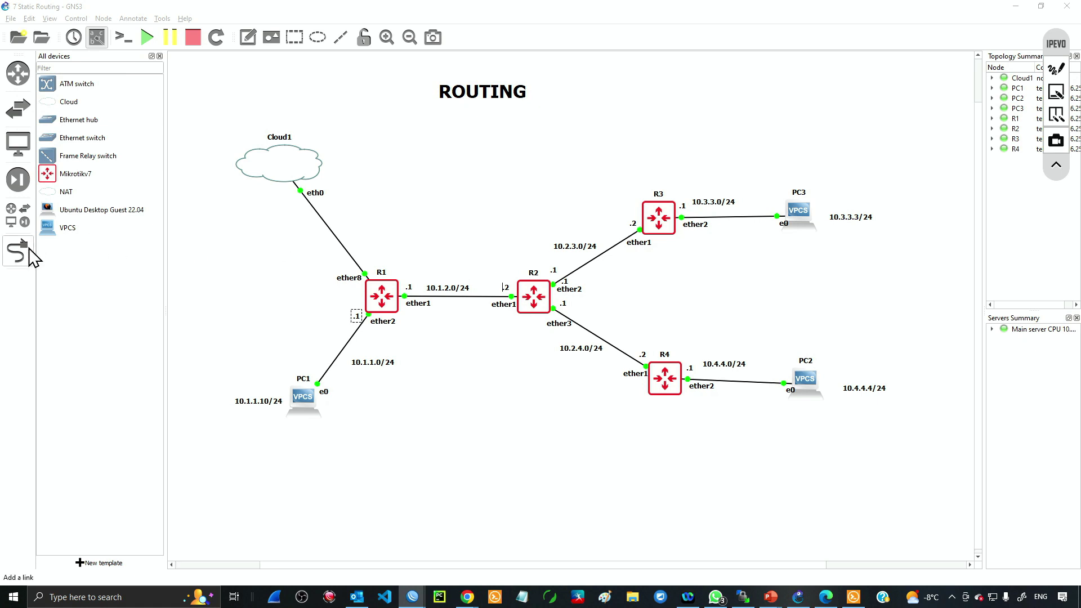
left_click(667, 228)
left_click(691, 259)
left_click(667, 379)
left_click(690, 410)
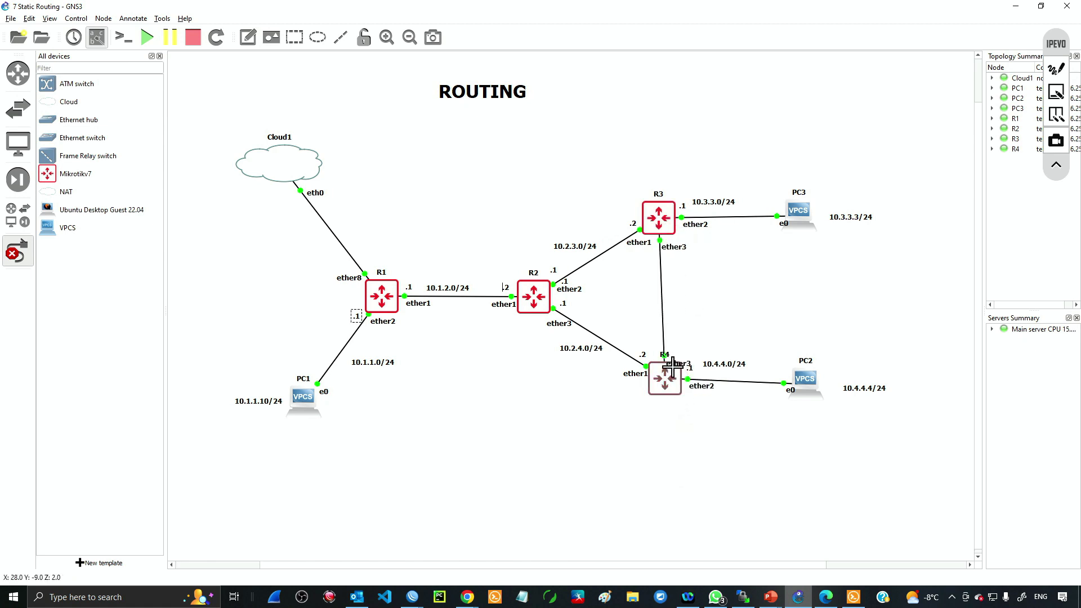
mouse_move(671, 366)
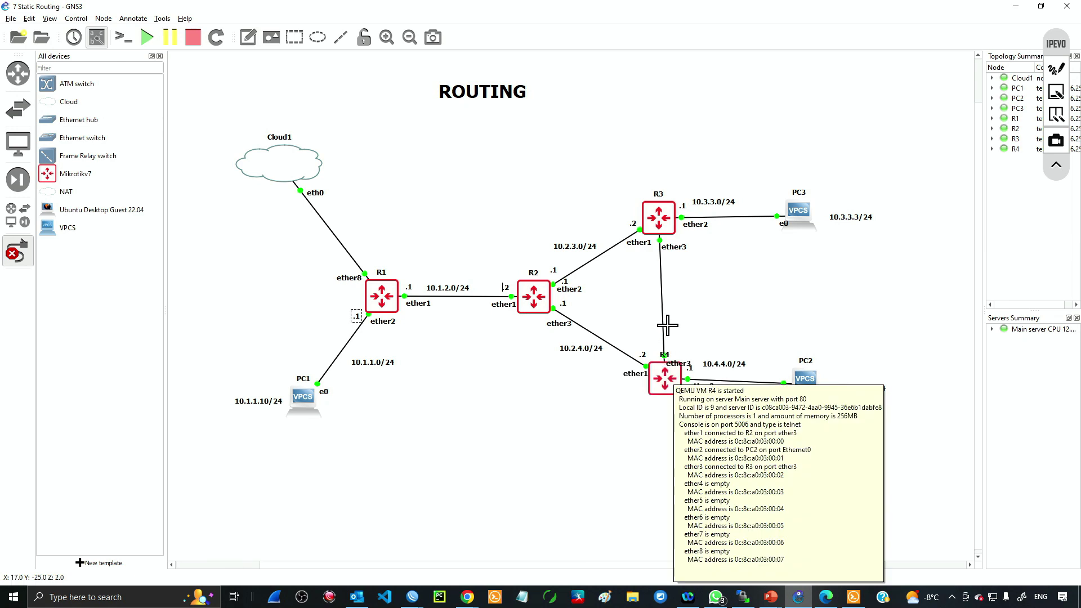
left_click(29, 252)
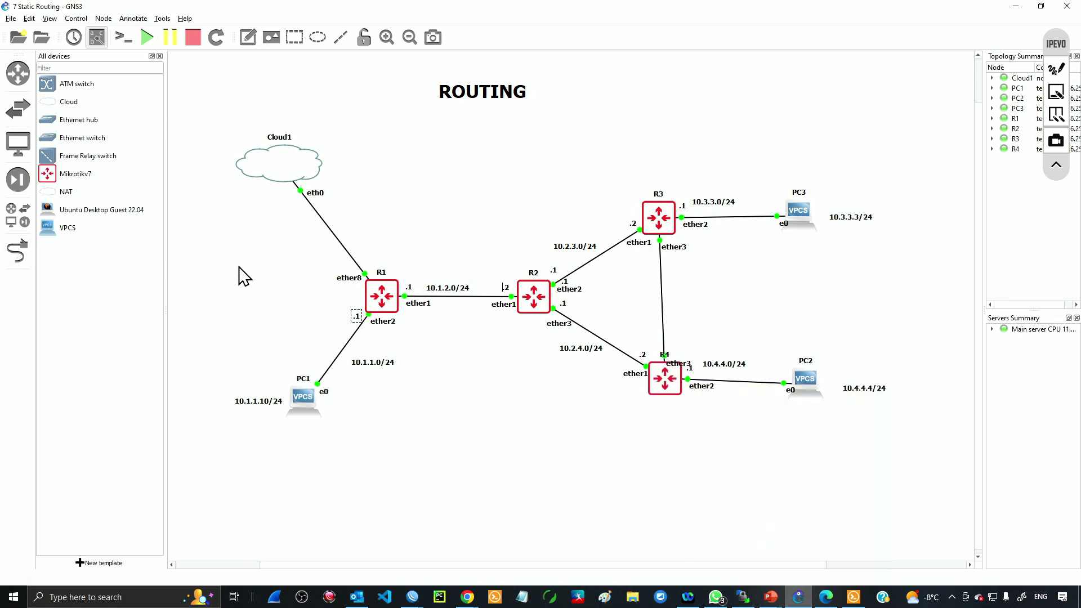
right_click(661, 277)
left_click(685, 334)
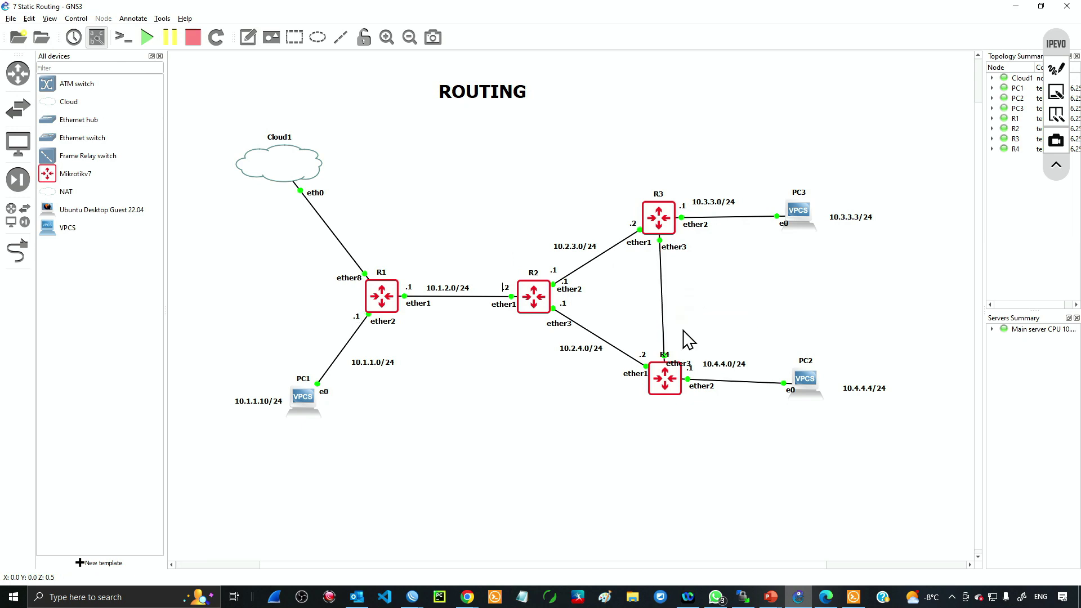